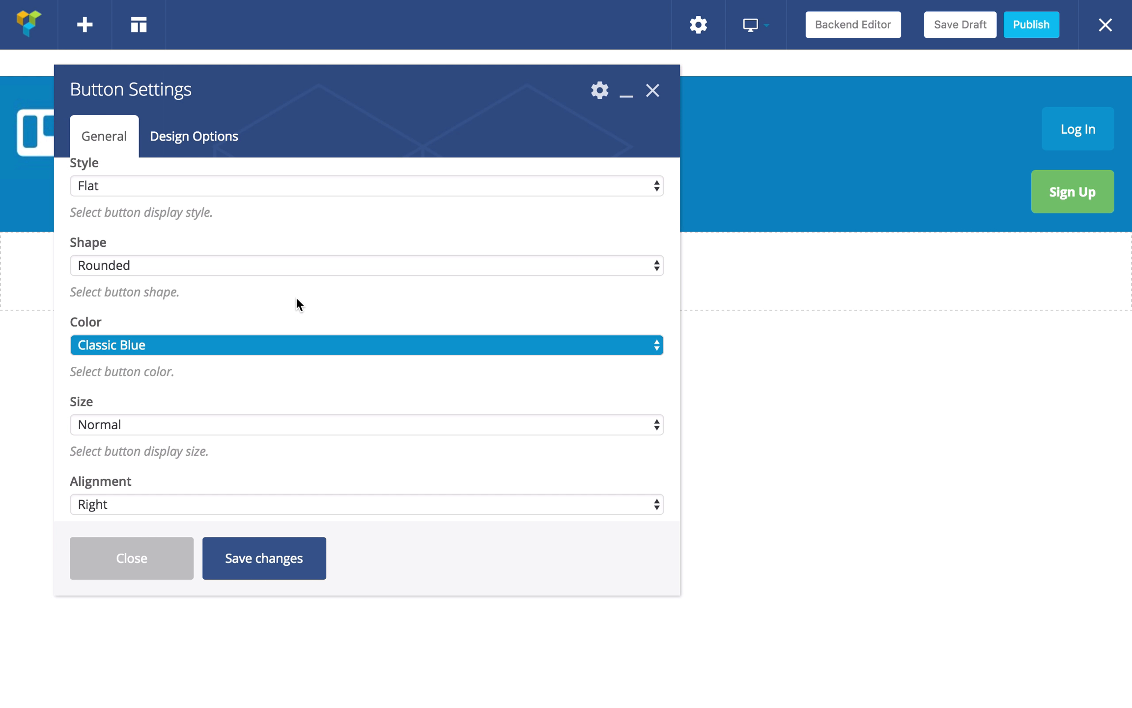
# Step: Review the Log In button's style, colour, size and alignment options, and leave its settings
pyautogui.scroll(-10, 296, 301)
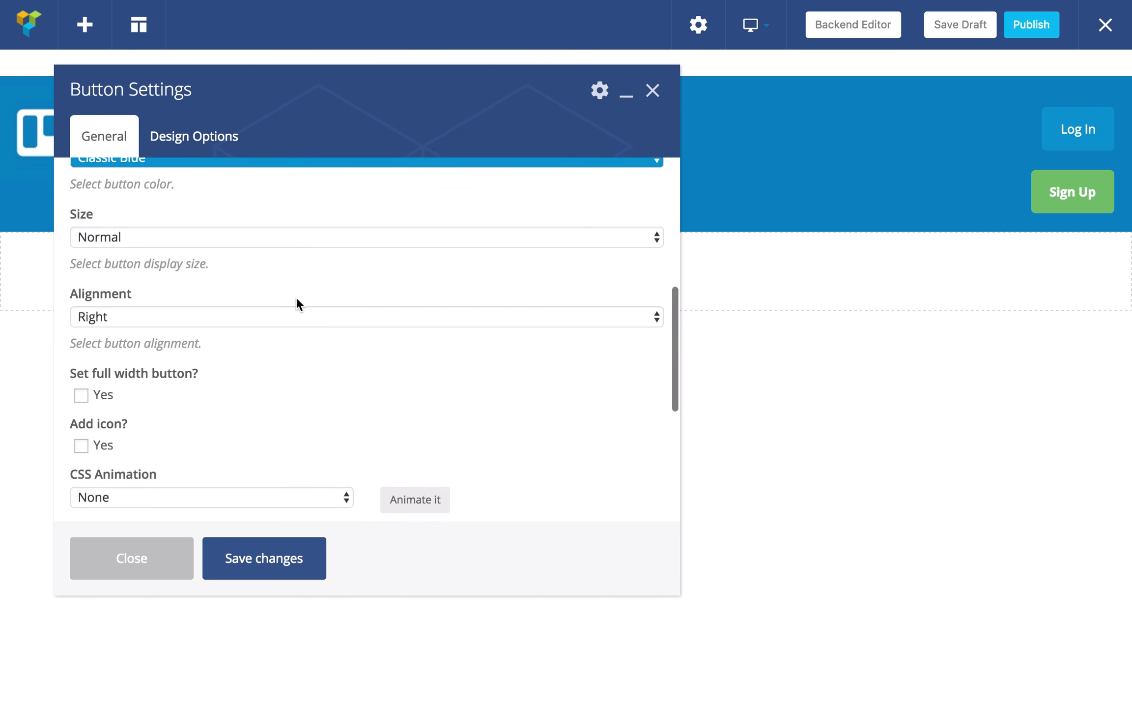
pyautogui.scroll(10, 295, 297)
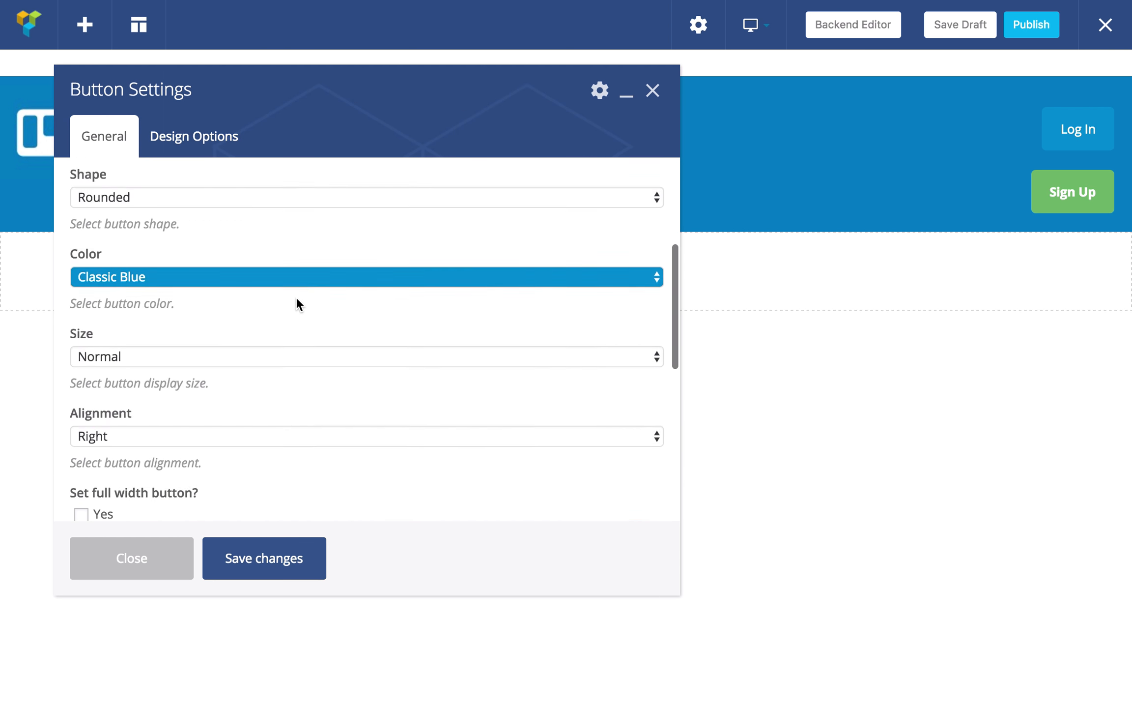
pyautogui.click(132, 558)
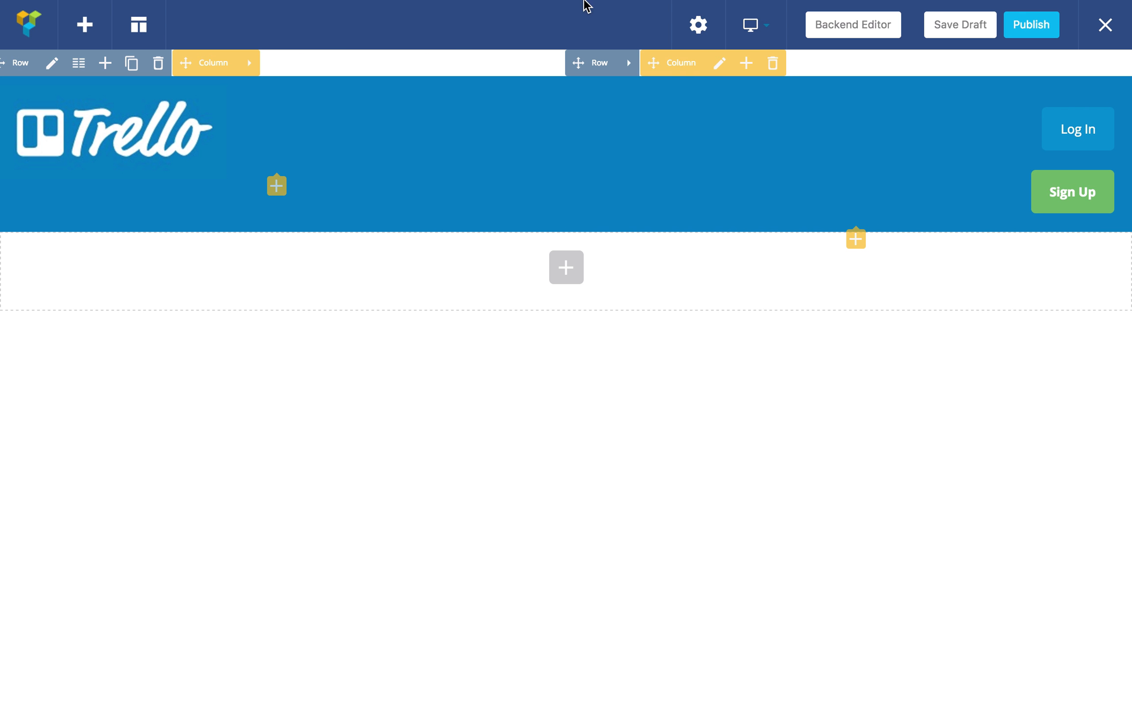
# Step: Add the Trello home page headline "Trello lets you work more collaboratively and get more done." as a centred white Heading 2 text block
pyautogui.moveTo(588, 6)
pyautogui.click(510, 38)
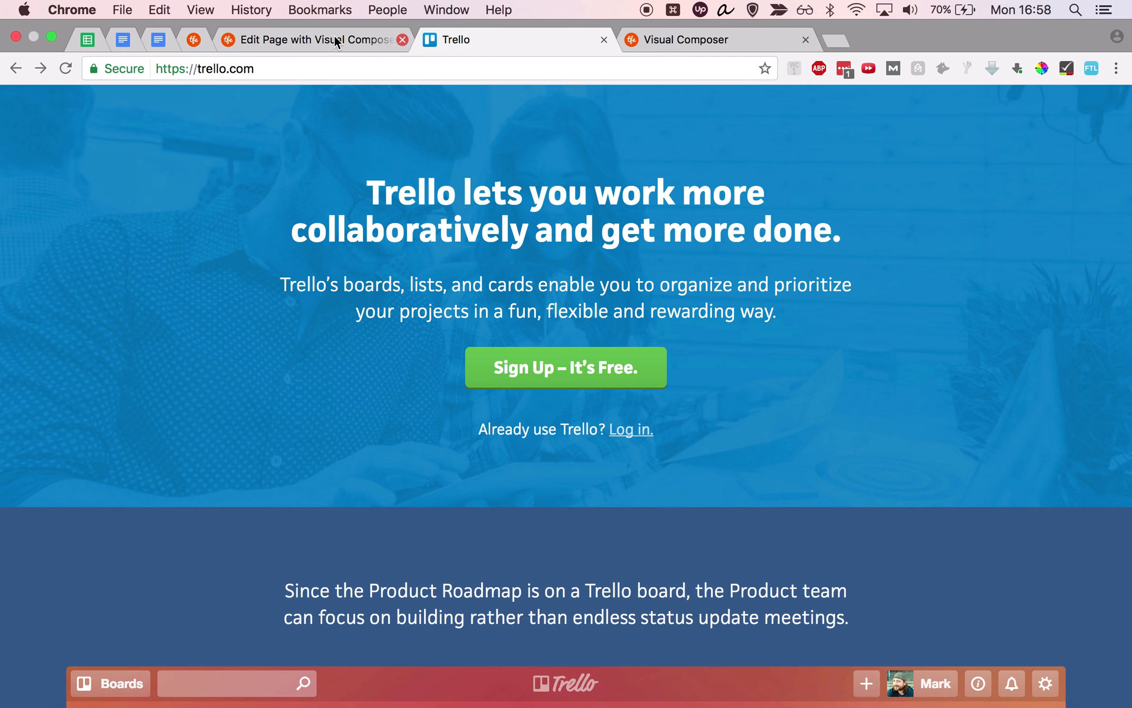
pyautogui.click(332, 39)
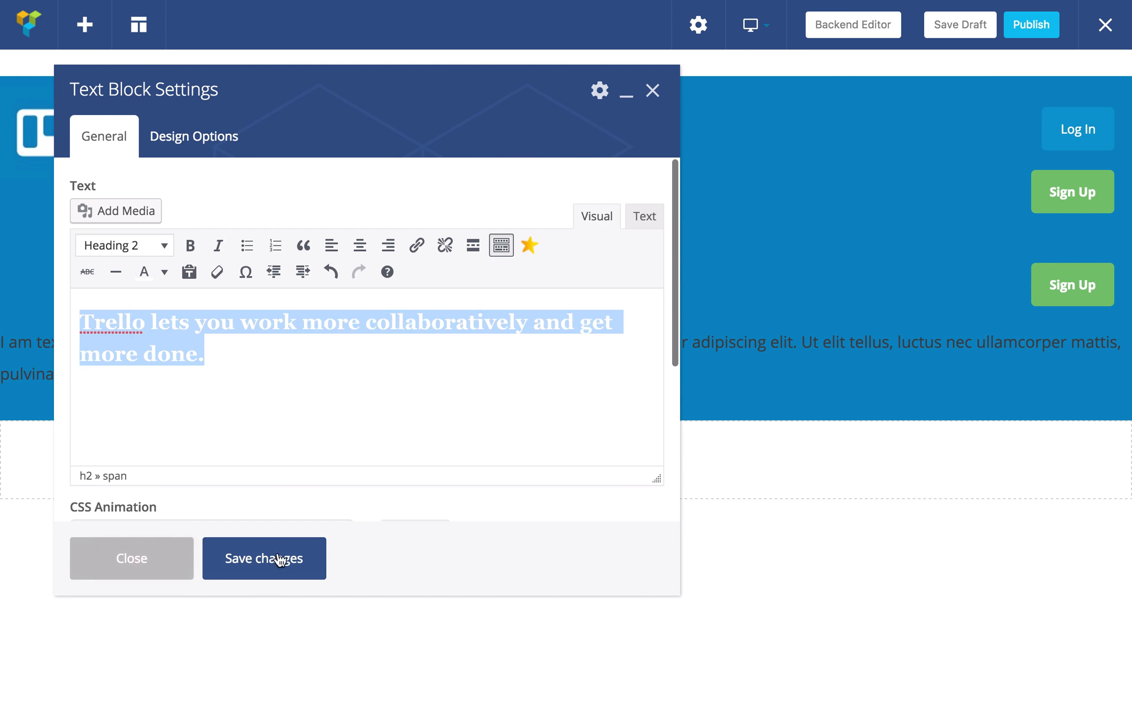
pyautogui.click(279, 559)
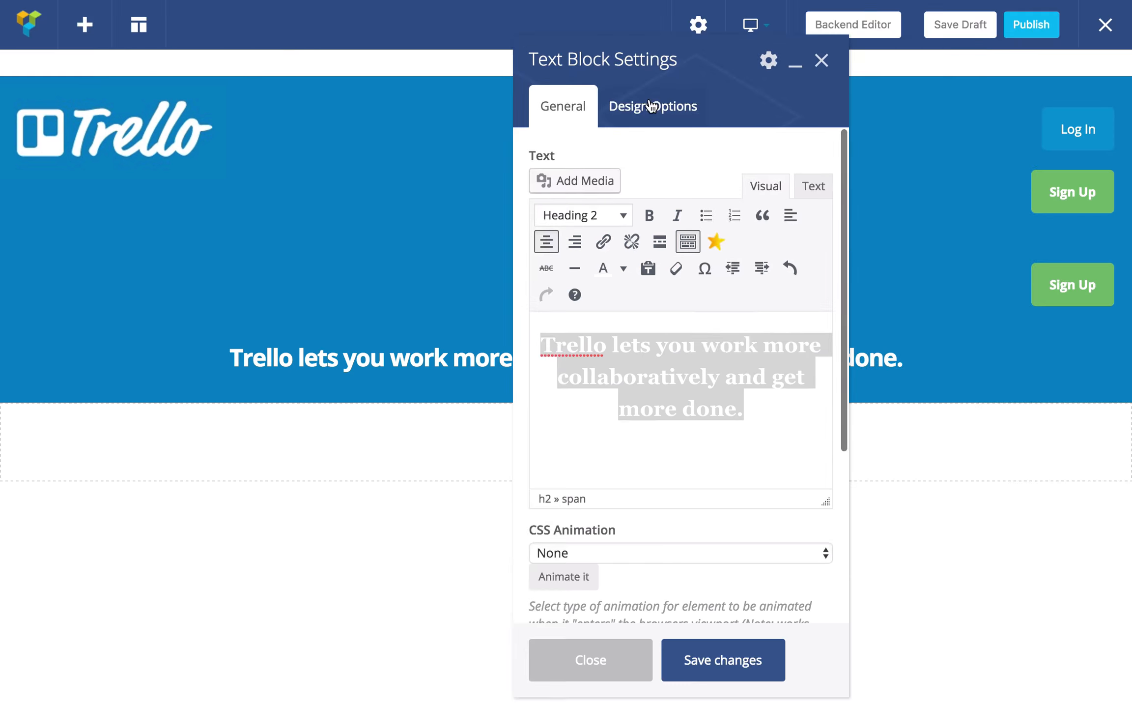
pyautogui.click(652, 106)
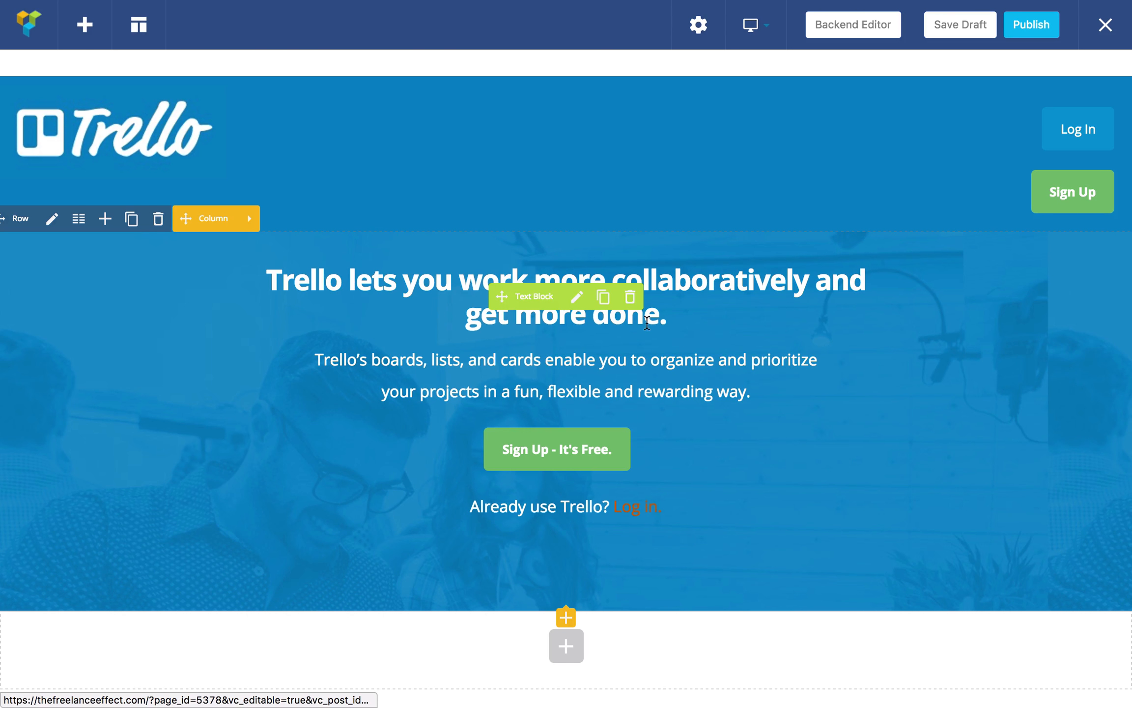
# Step: Examine the heading styles available for the hero headline's text block, and close its settings
pyautogui.click(576, 296)
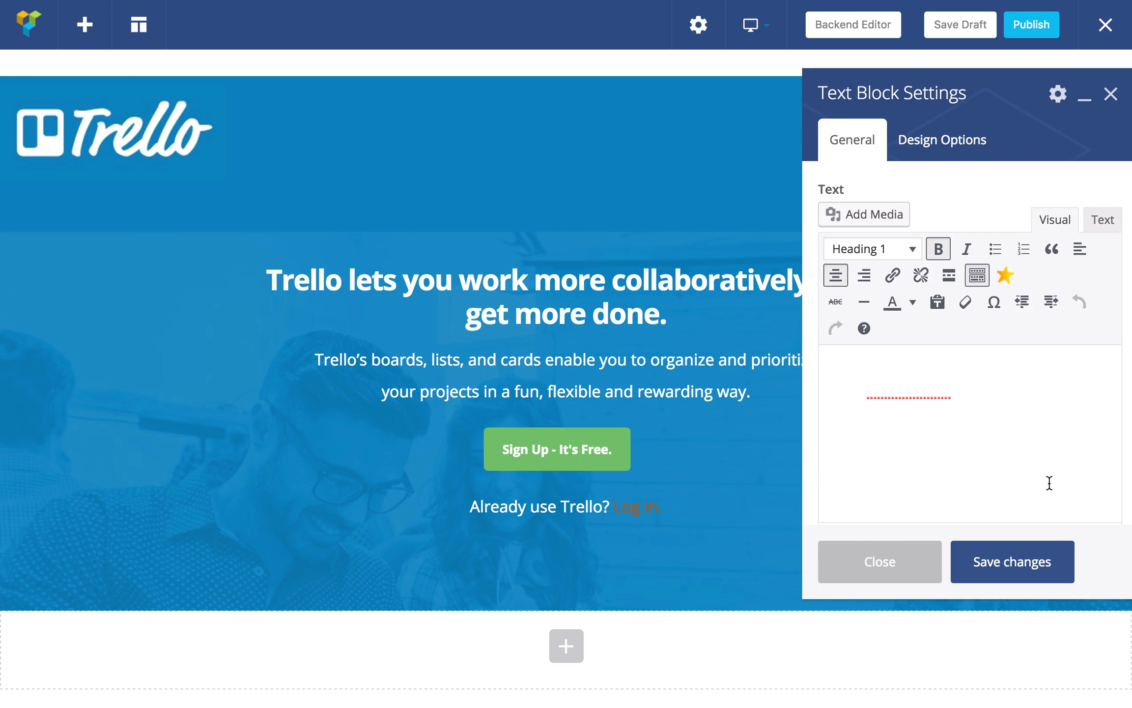
pyautogui.click(877, 249)
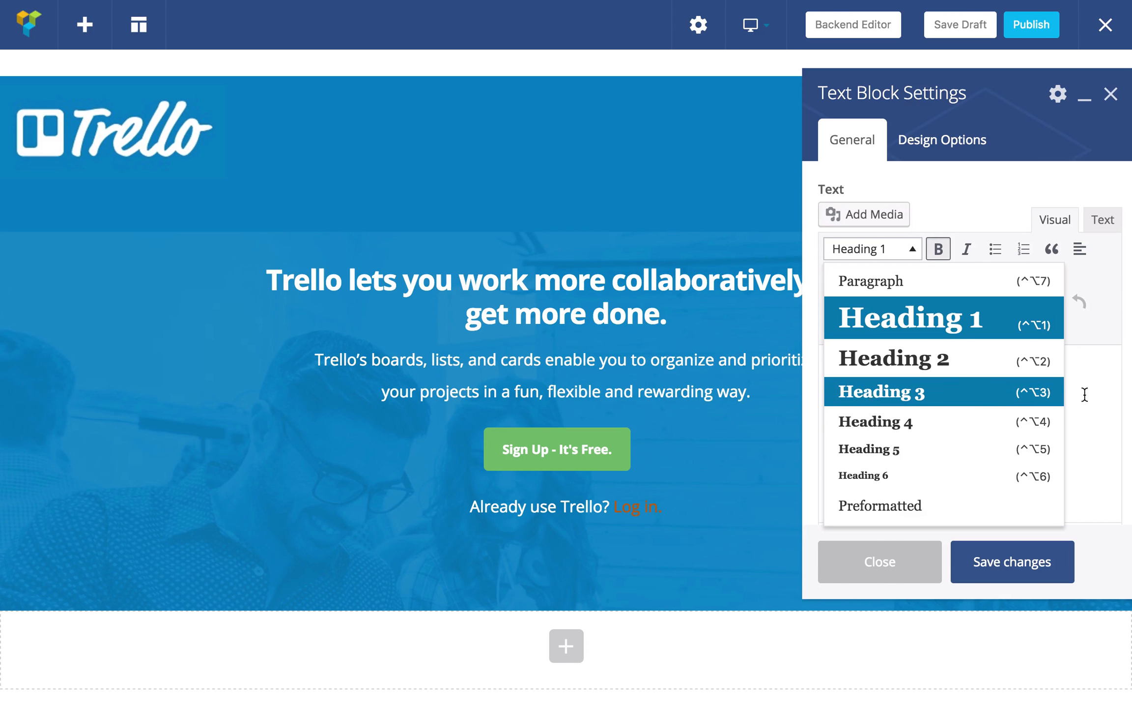
pyautogui.click(1105, 411)
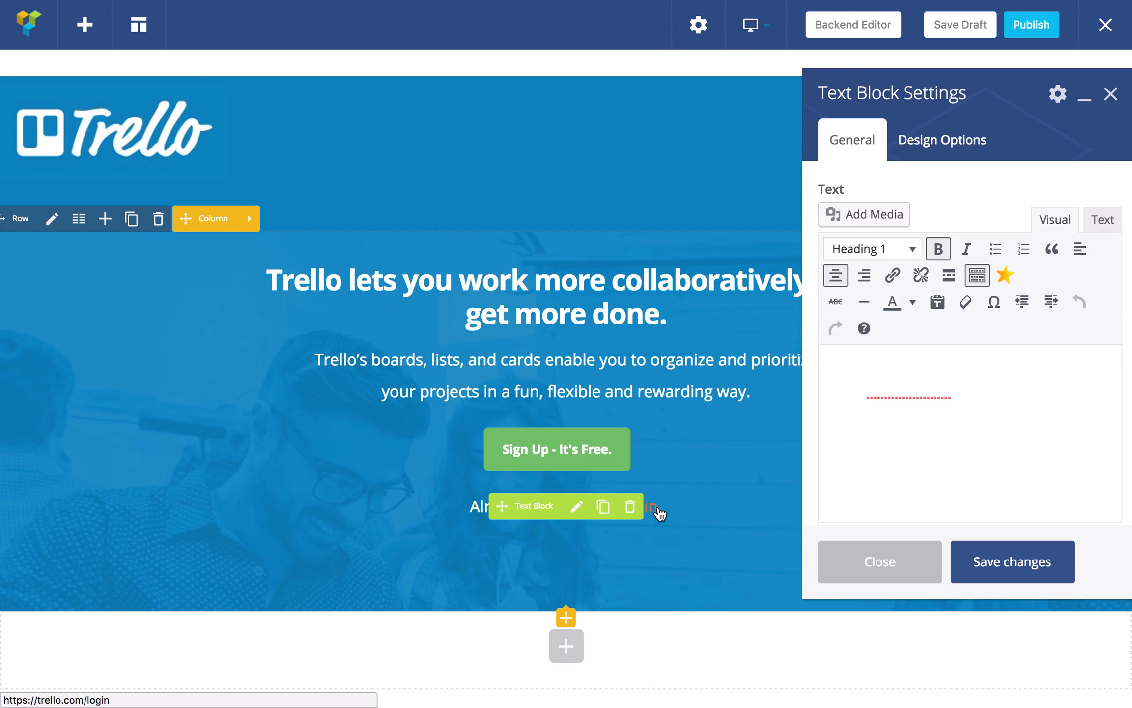
pyautogui.click(1111, 95)
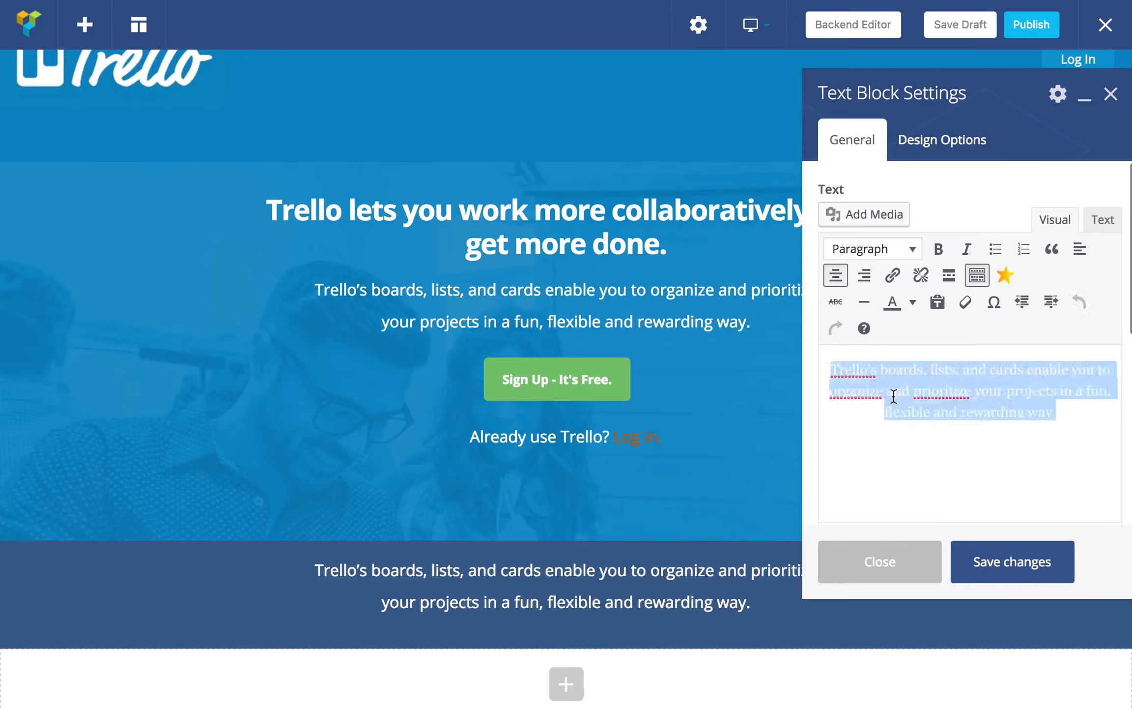
# Step: Make the lower text block read "The Sales Team updates the status of leads directly in the sales pipeline for all to see." with top margin 80
pyautogui.click(1005, 570)
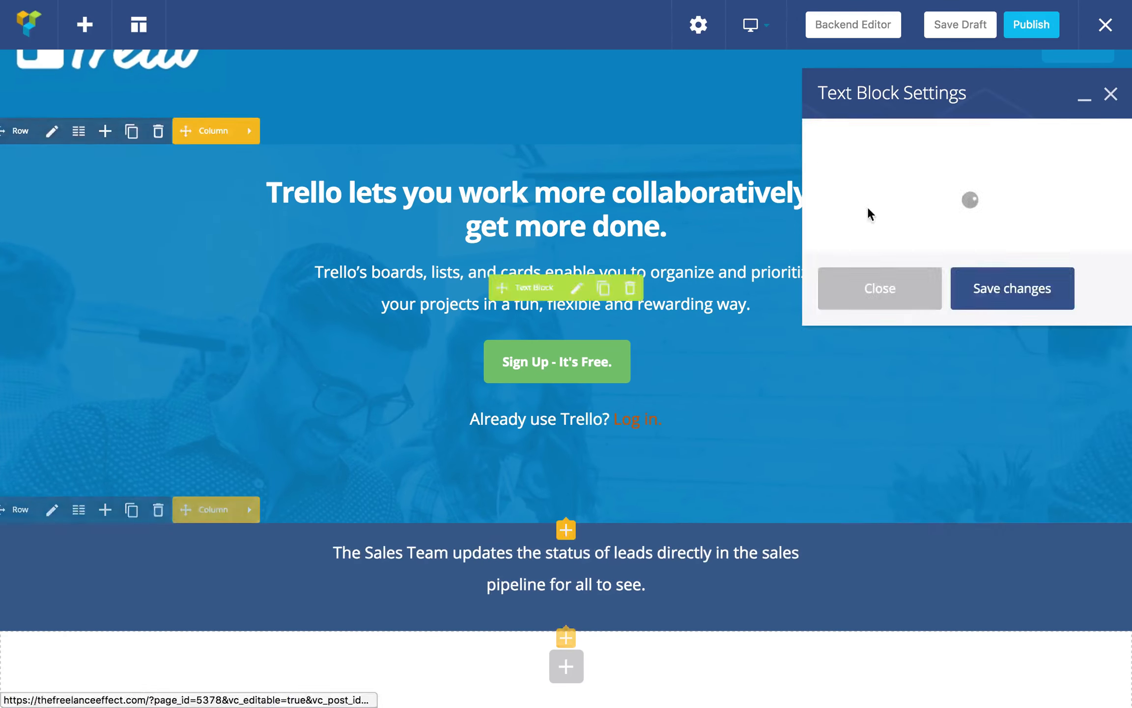
pyautogui.click(942, 139)
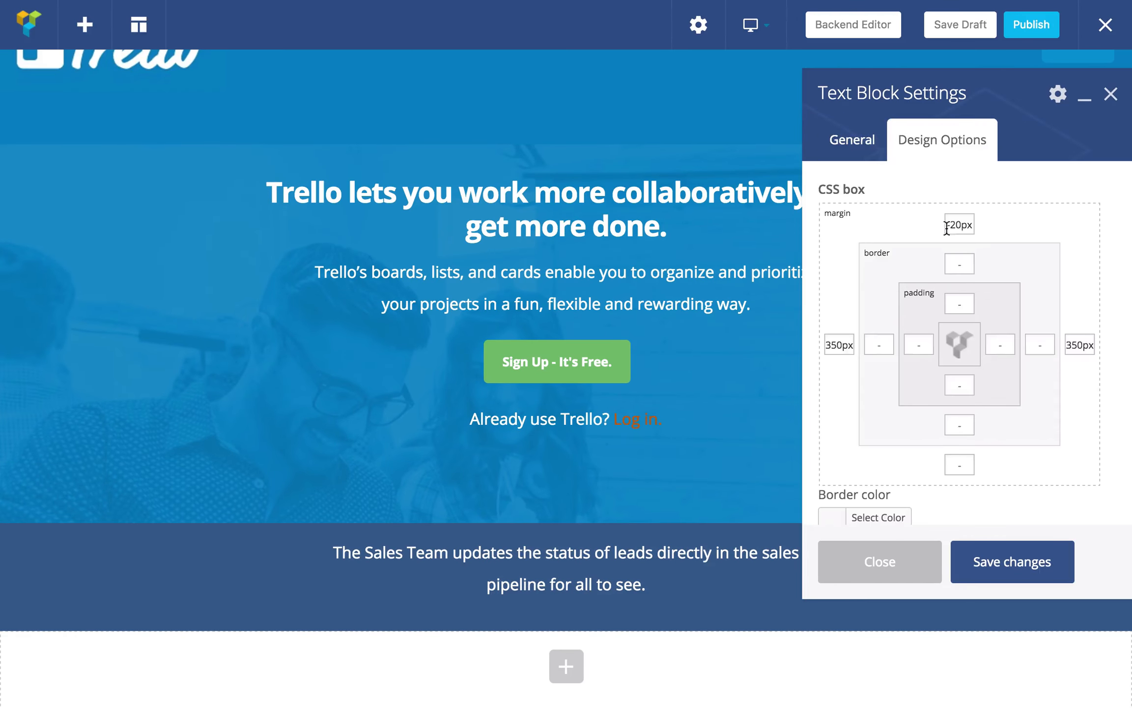
pyautogui.write('80')
pyautogui.press('Return')
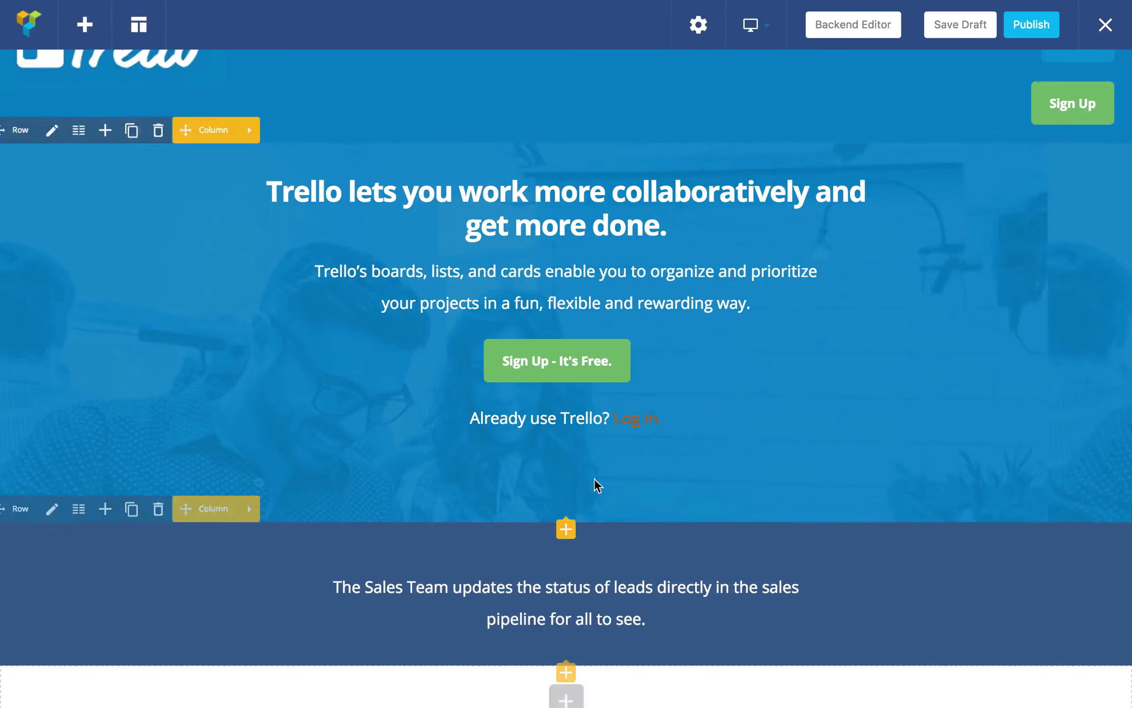
# Step: Insert the New Hire Onboarding board screenshot as a large, centred single image below the Sales Team text
pyautogui.click(566, 523)
pyautogui.click(851, 365)
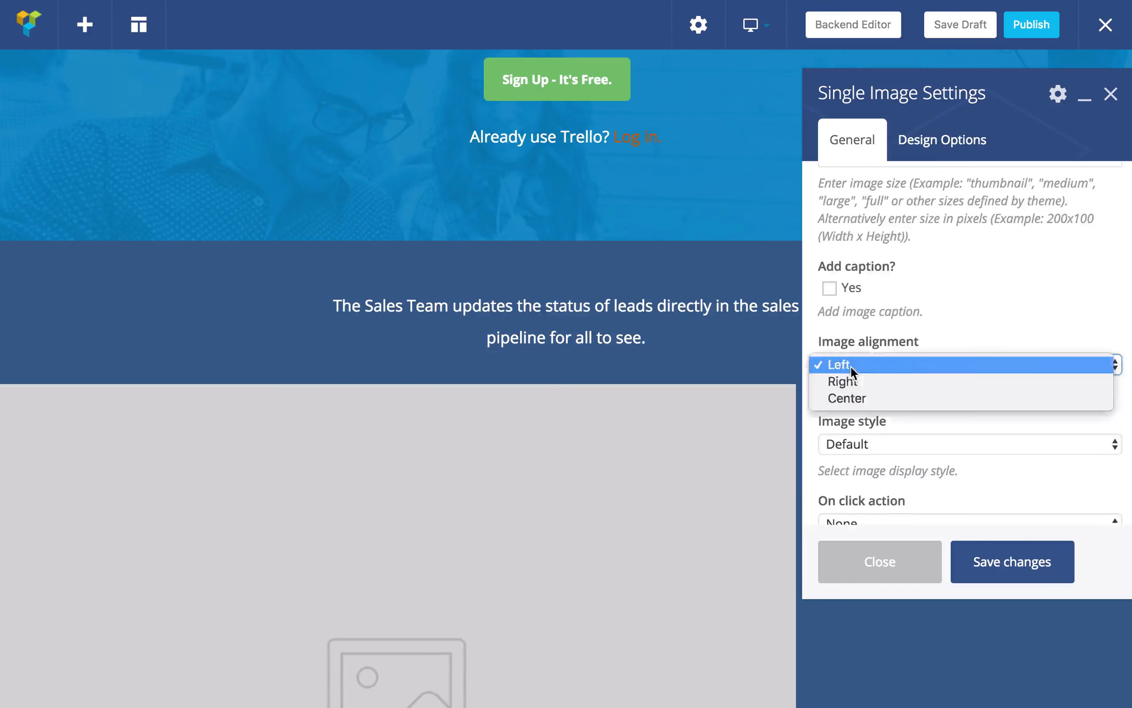
pyautogui.click(1051, 666)
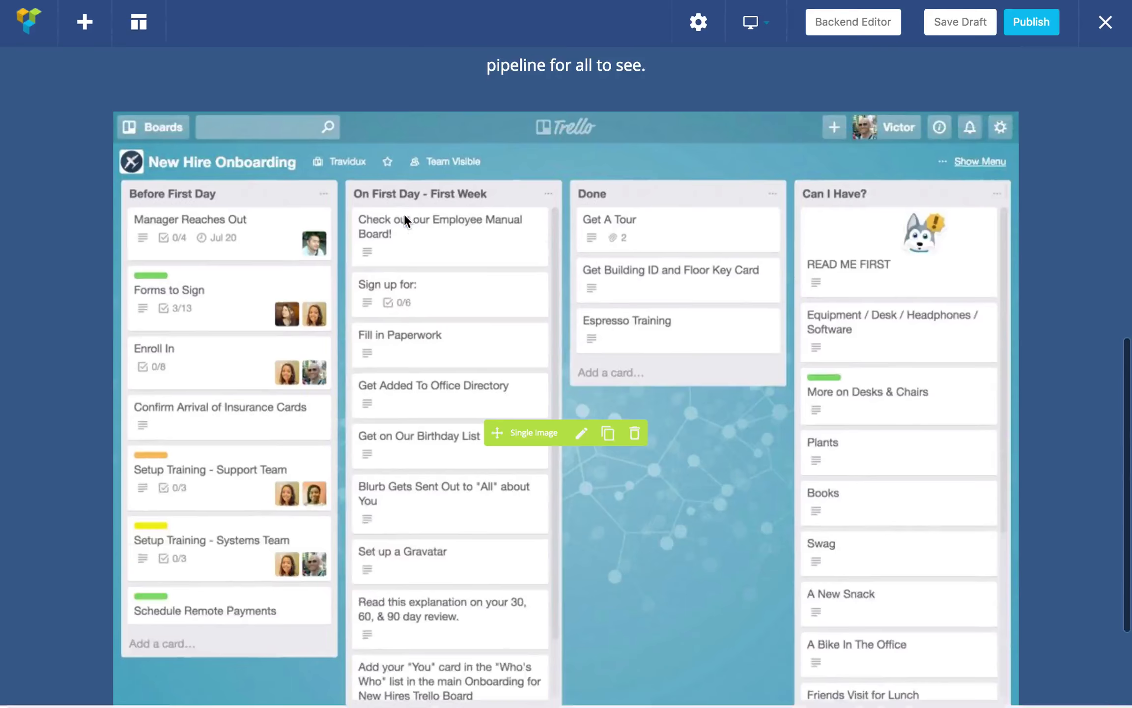
# Step: Examine the layout and spacing of the hero section, the Sales Team text and the board image
pyautogui.scroll(3, 405, 213)
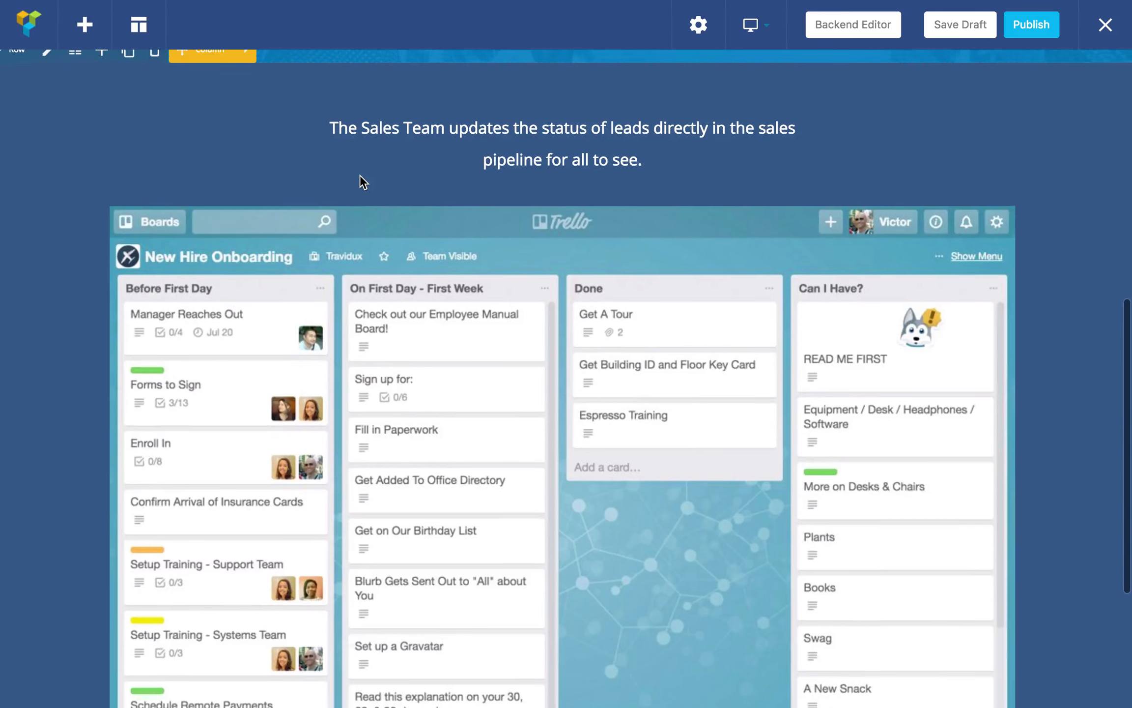
pyautogui.scroll(5, 443, 459)
pyautogui.scroll(1, 443, 459)
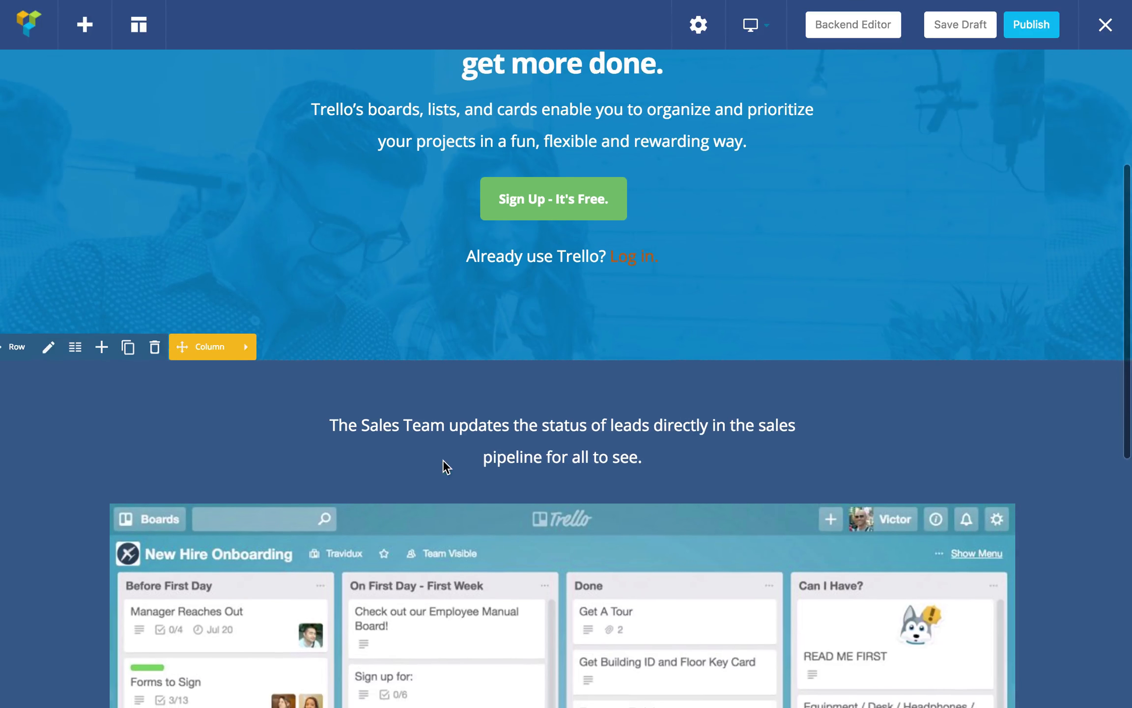
pyautogui.scroll(-1, 255, 423)
pyautogui.scroll(-2, 255, 423)
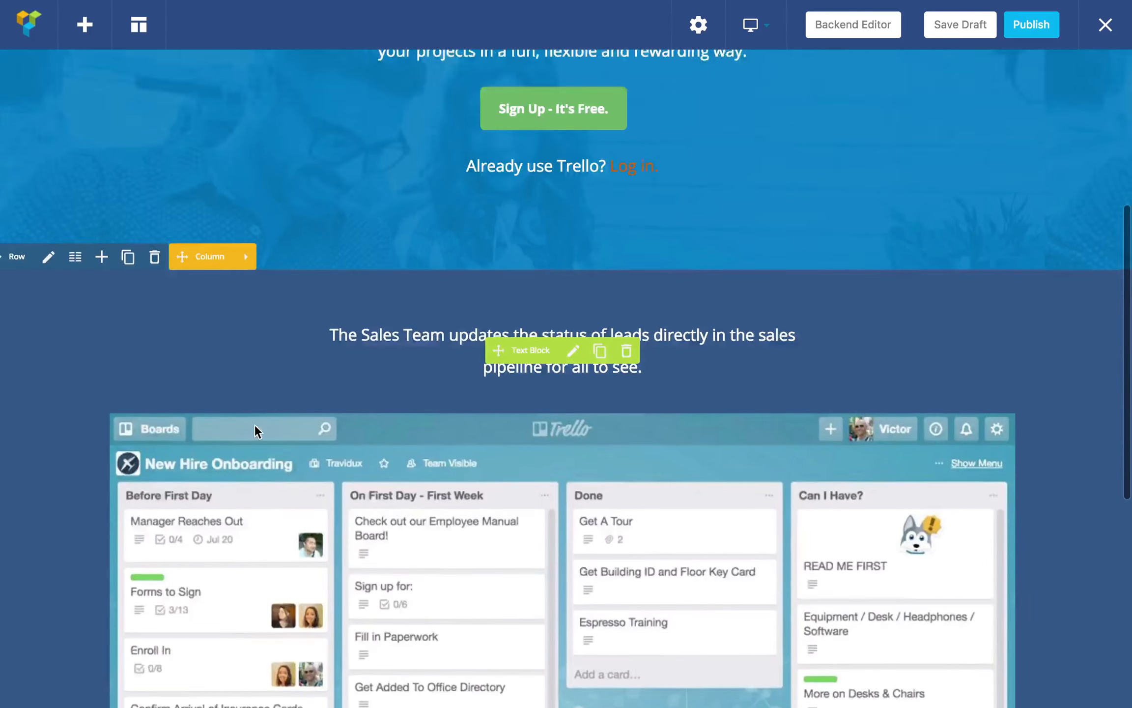
pyautogui.scroll(3, 374, 180)
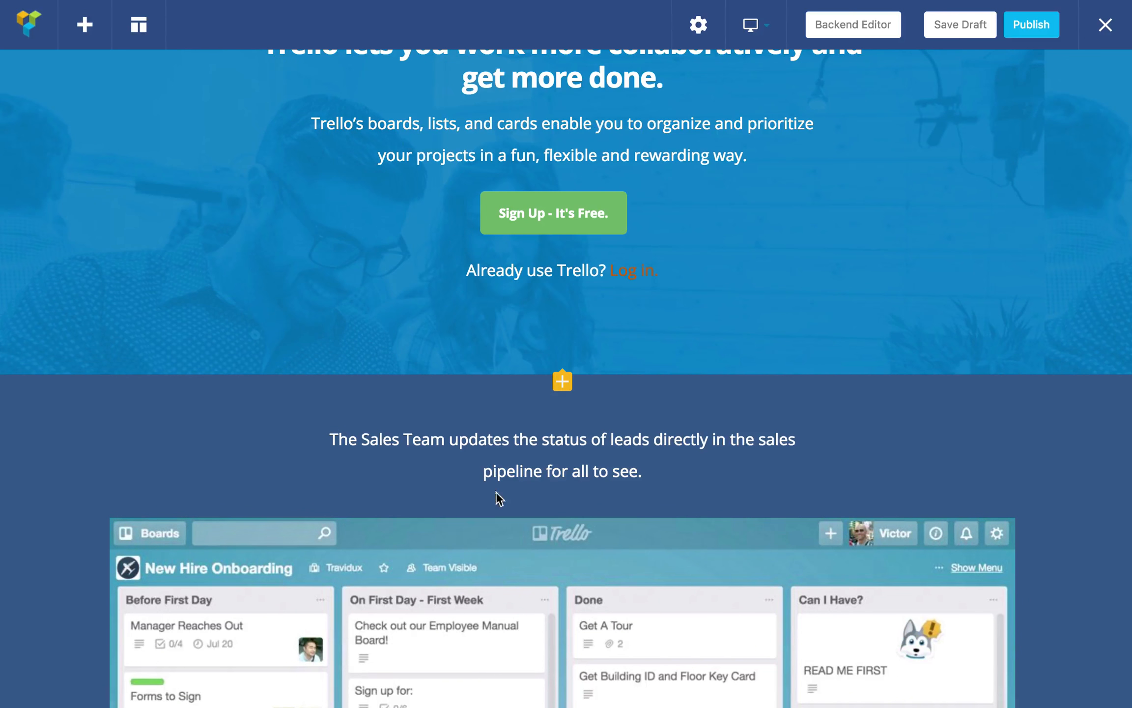
pyautogui.scroll(-10, 501, 450)
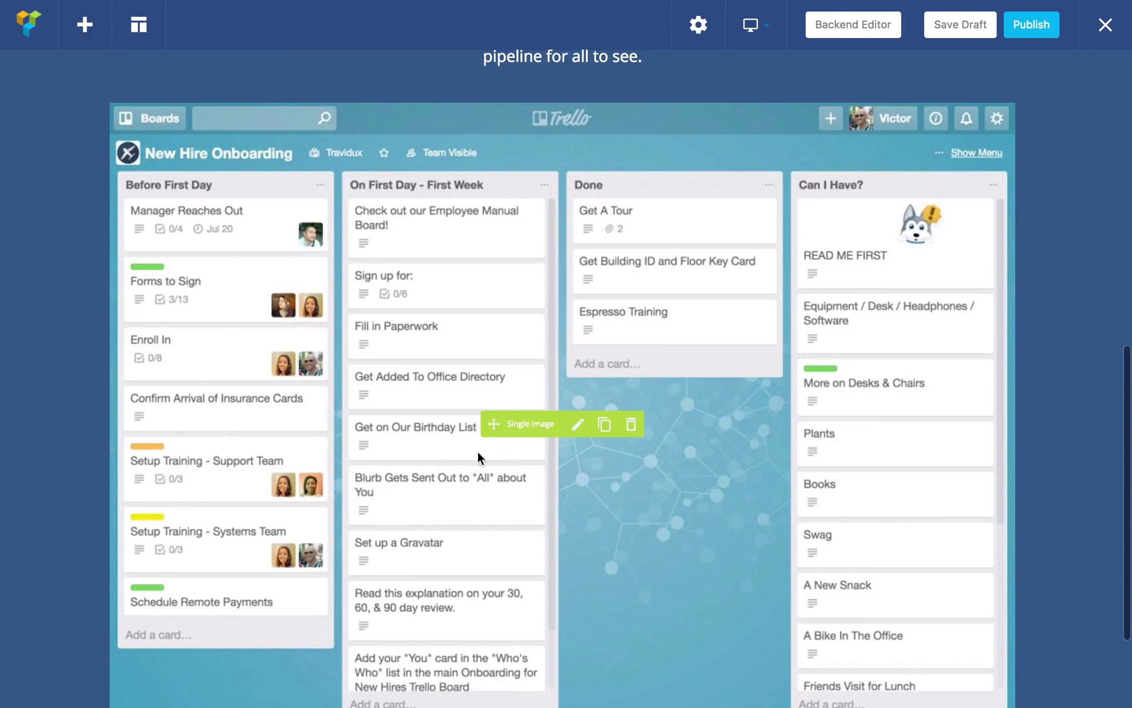
# Step: Open the board image's settings and check its image size option
pyautogui.click(579, 425)
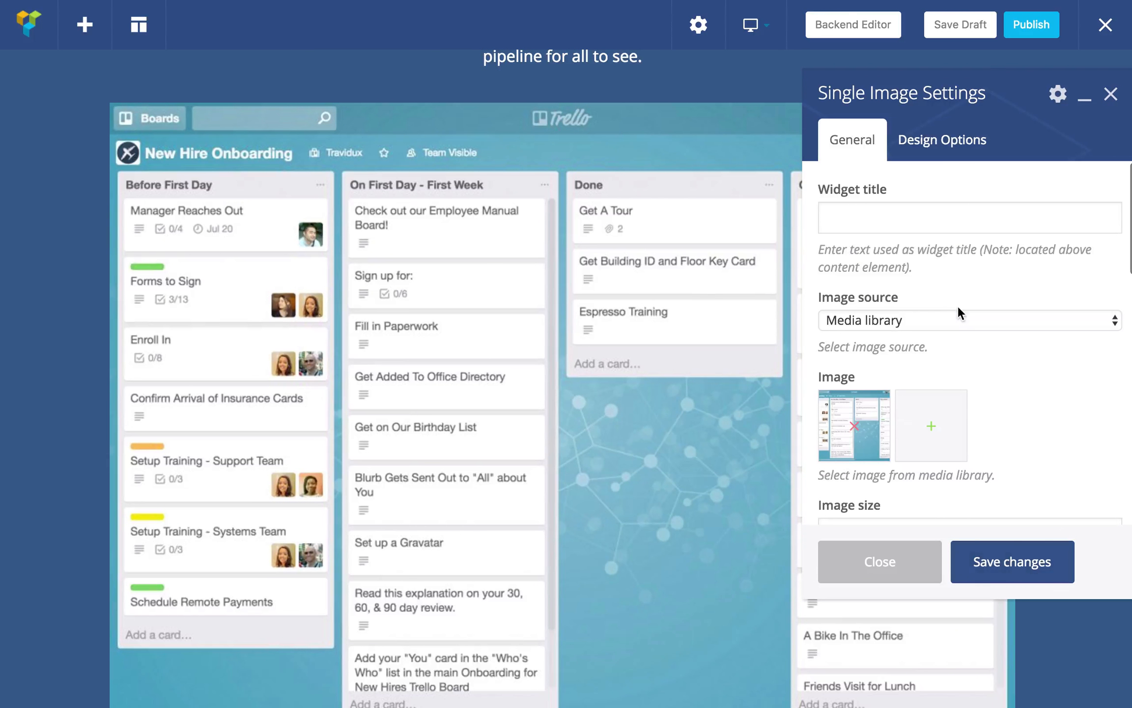
pyautogui.scroll(-5, 957, 305)
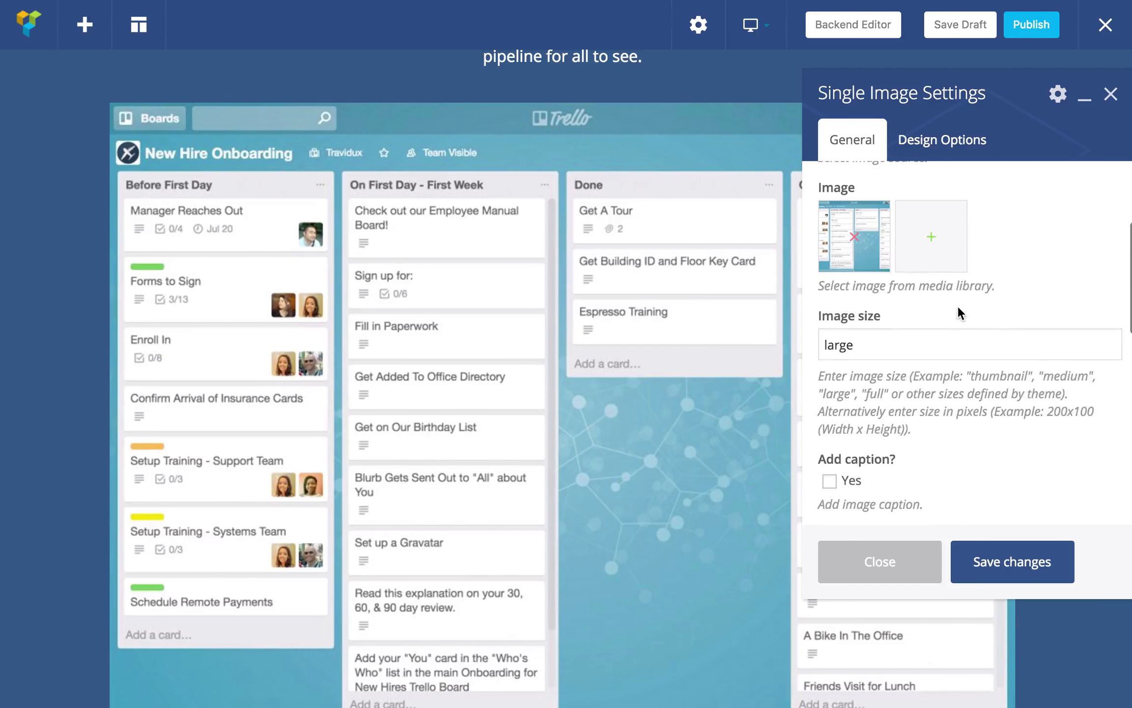
pyautogui.doubleClick(855, 314)
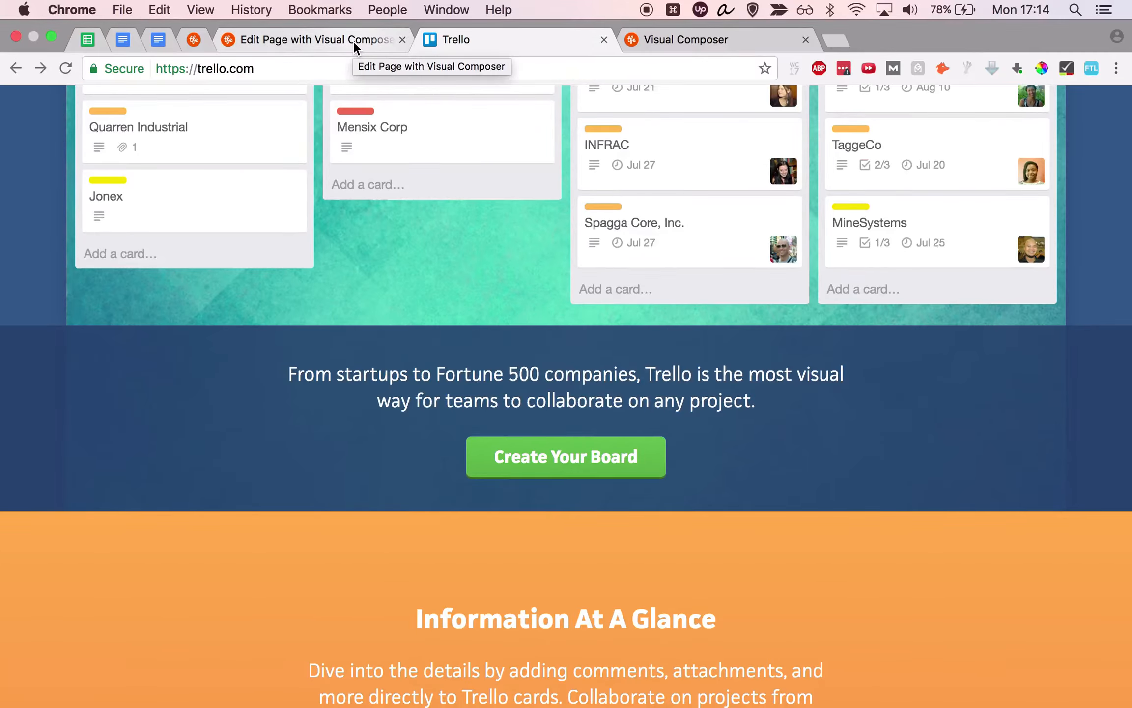
# Step: Make the cloned lower text block read "From startups to Fortune 500 companies, Trello is the most visual way for teams to collaborate on any project."
pyautogui.click(353, 41)
pyautogui.scroll(10, 604, 117)
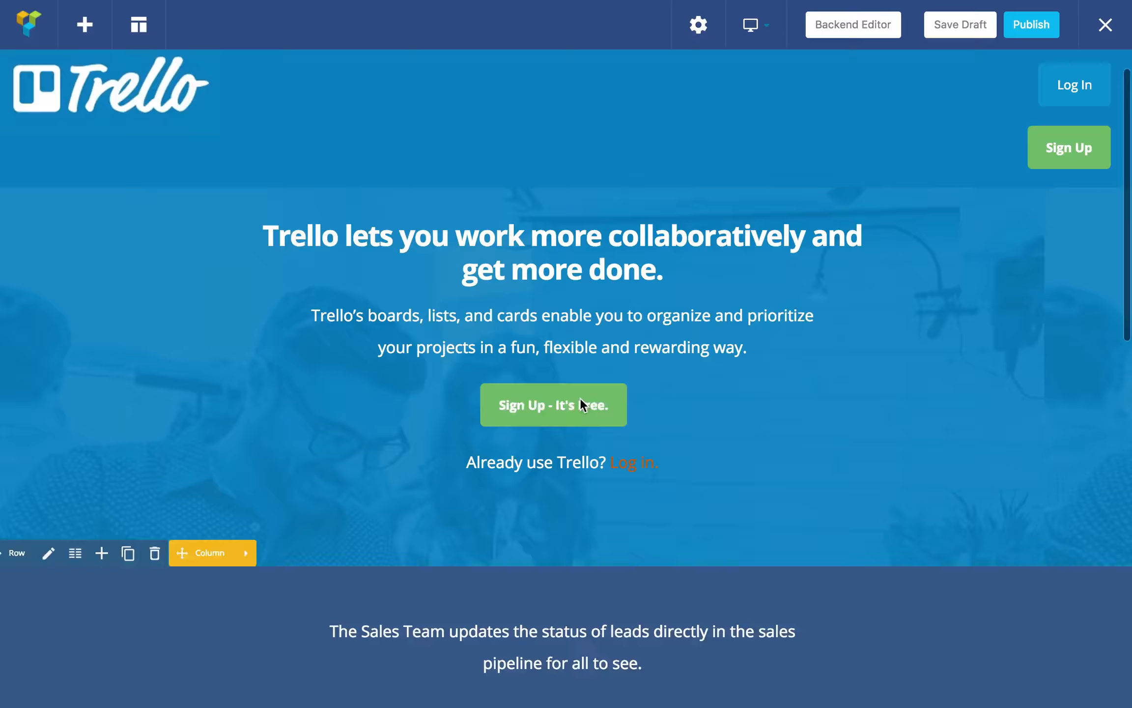
pyautogui.scroll(-10, 567, 393)
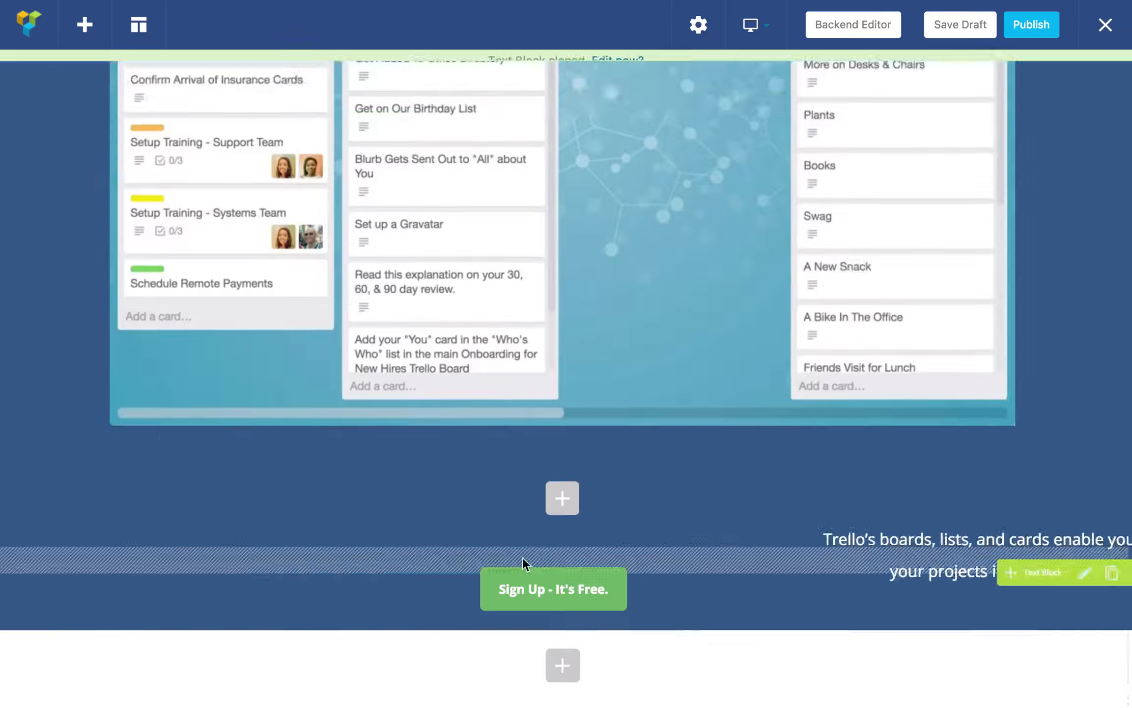
pyautogui.click(1086, 571)
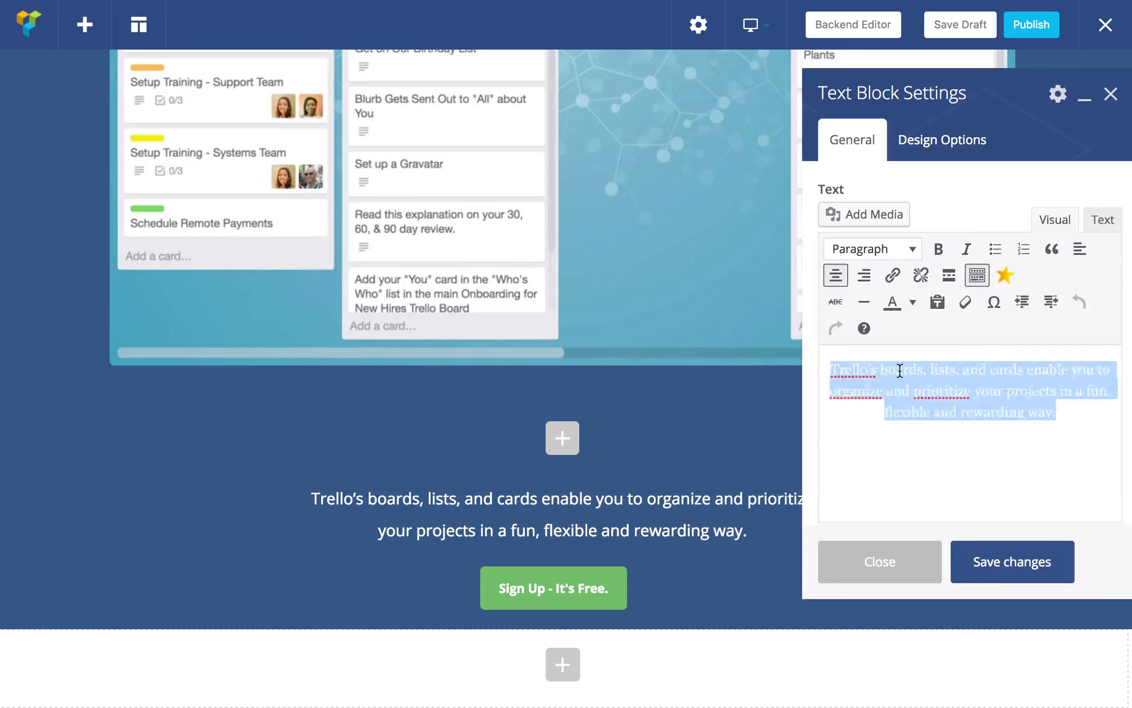
pyautogui.press('cmd+v')
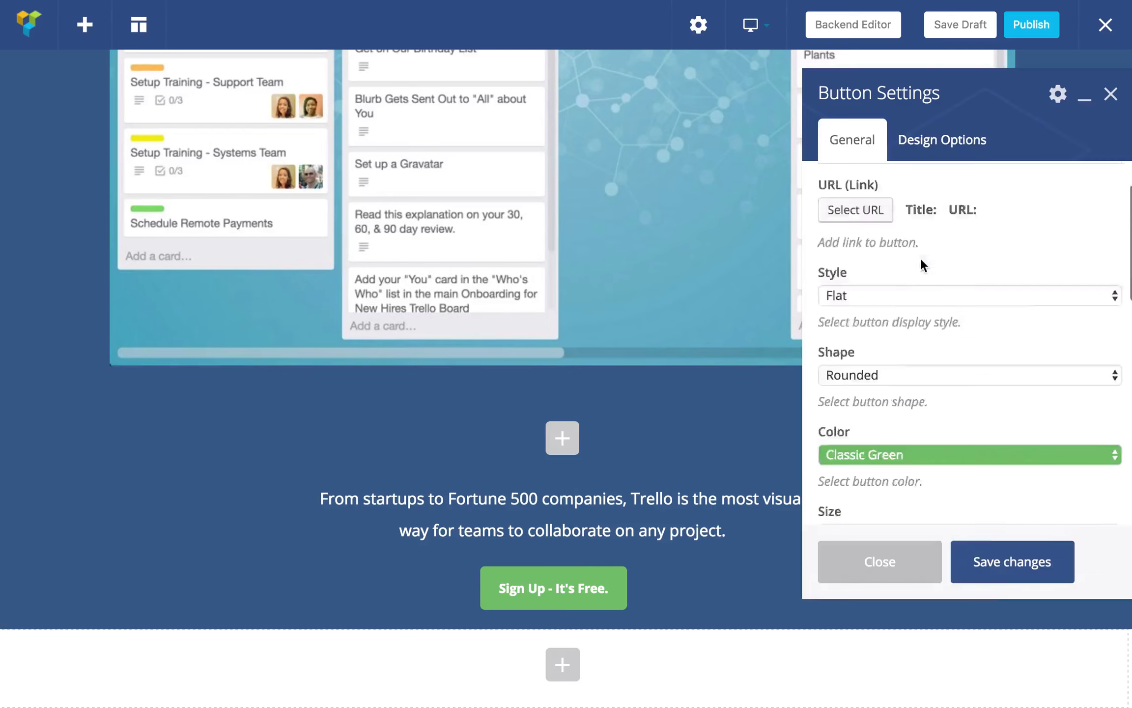
# Step: Enlarge the cloned lower button, set its text to "<b>Create Your Board</b>", and save the changes
pyautogui.scroll(-4, 921, 257)
pyautogui.click(1003, 565)
pyautogui.press('BackSpace')
pyautogui.write('Create Your Board')
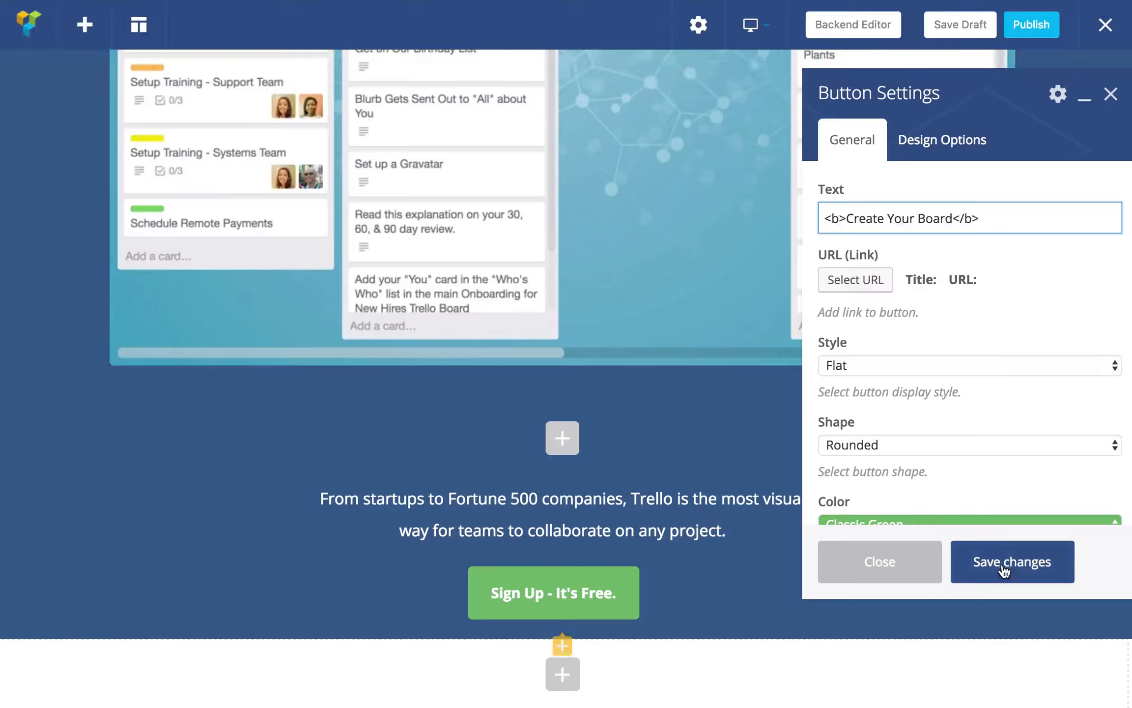
pyautogui.click(1012, 561)
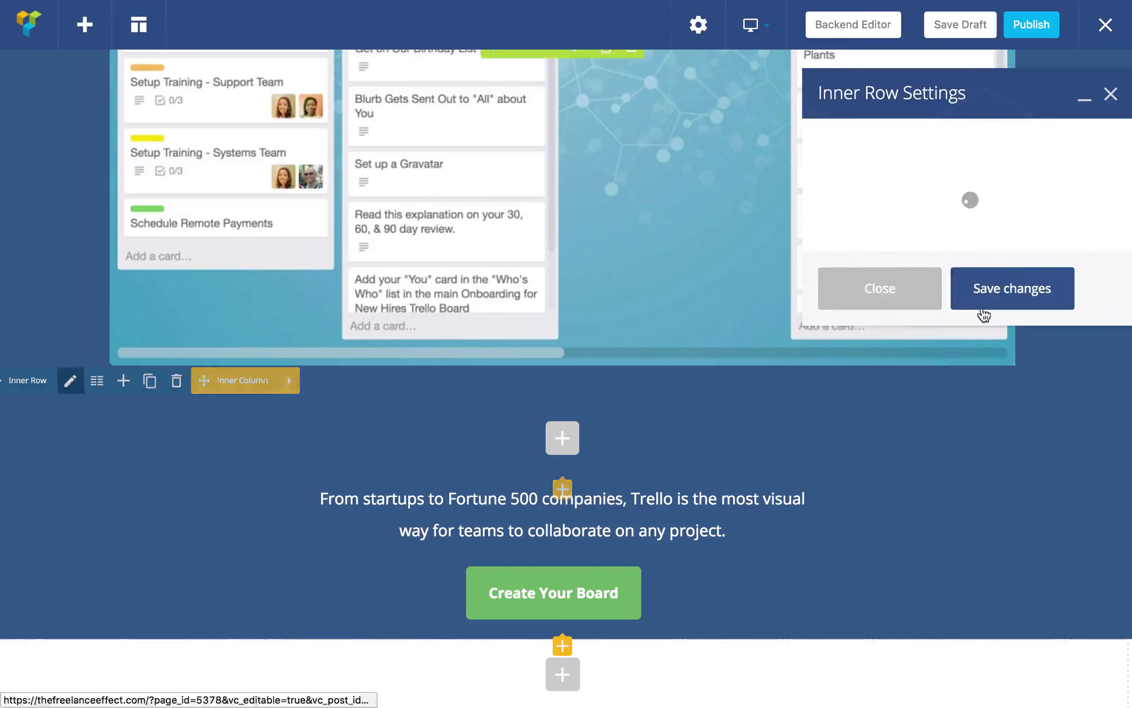
# Step: Delete the placeholder text block and the empty inner row beneath the board image
pyautogui.click(980, 304)
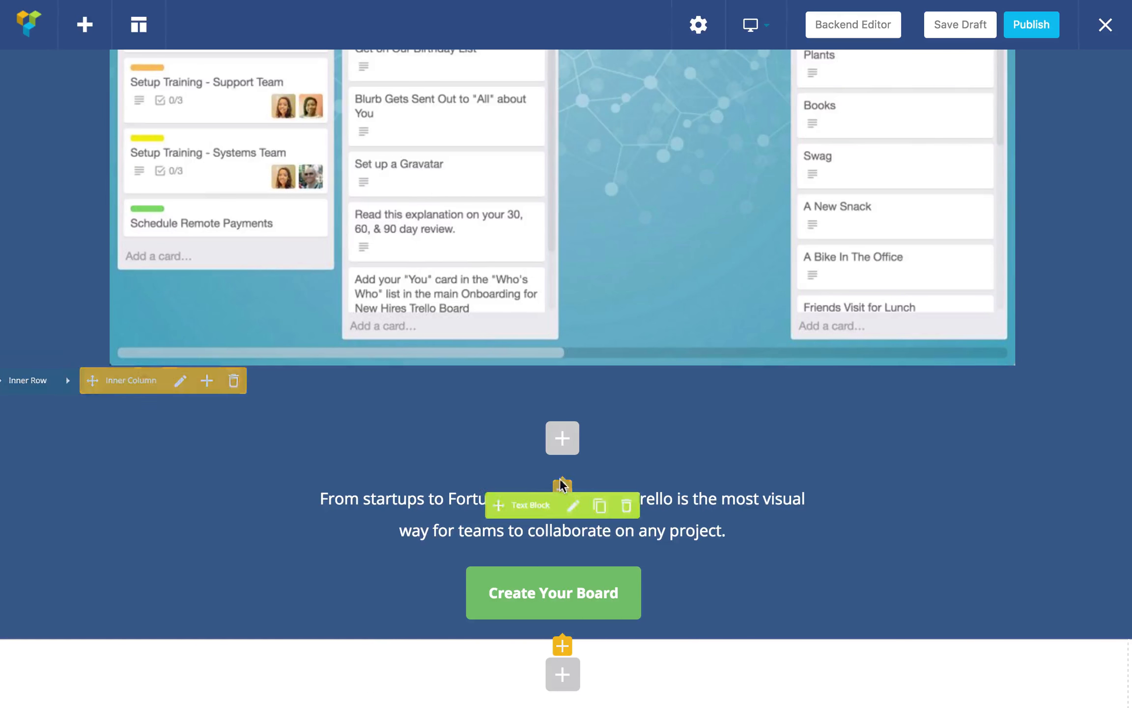
pyautogui.scroll(-1, 188, 633)
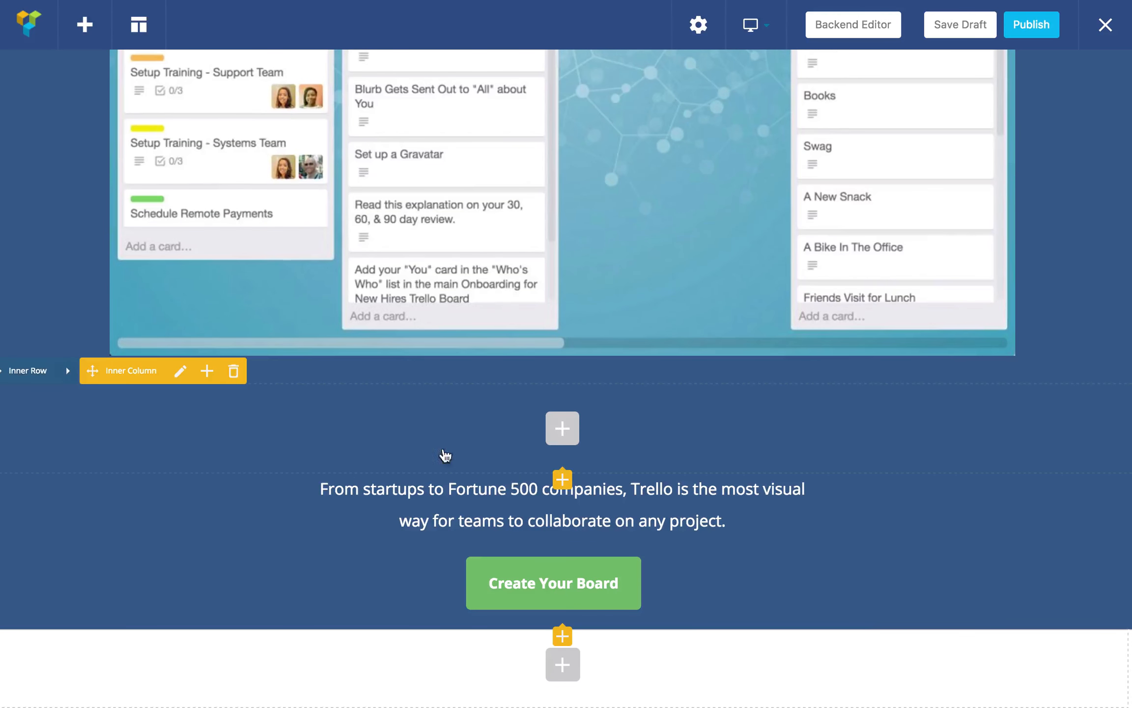
pyautogui.click(626, 414)
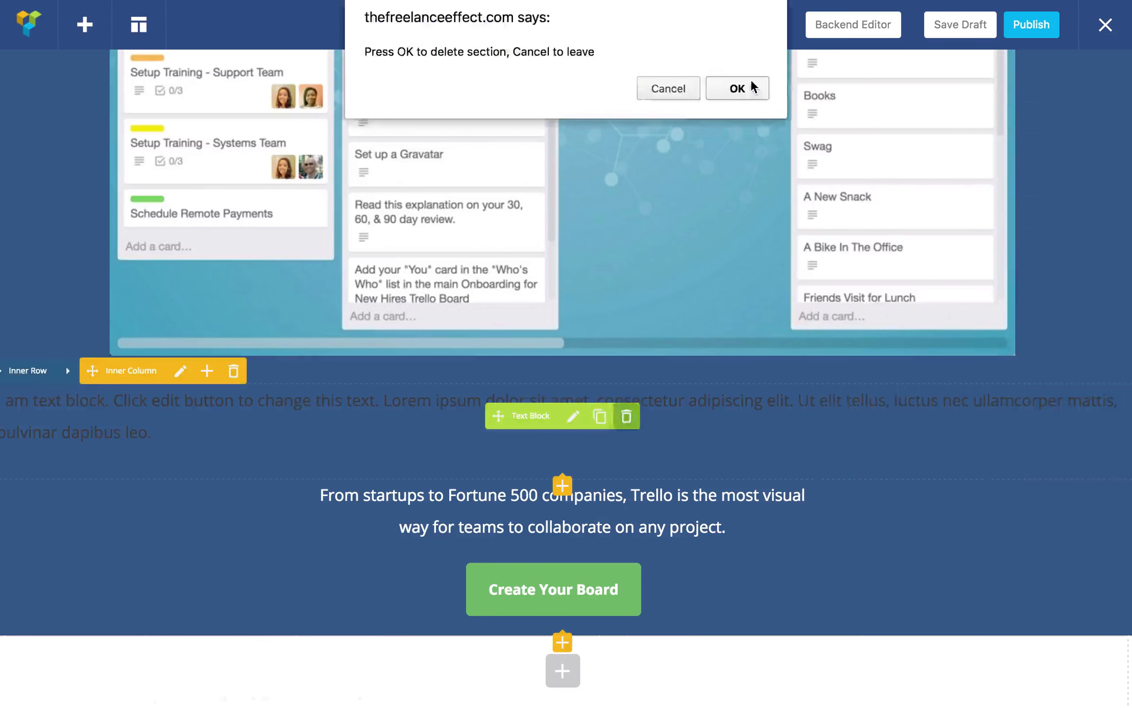
pyautogui.click(753, 88)
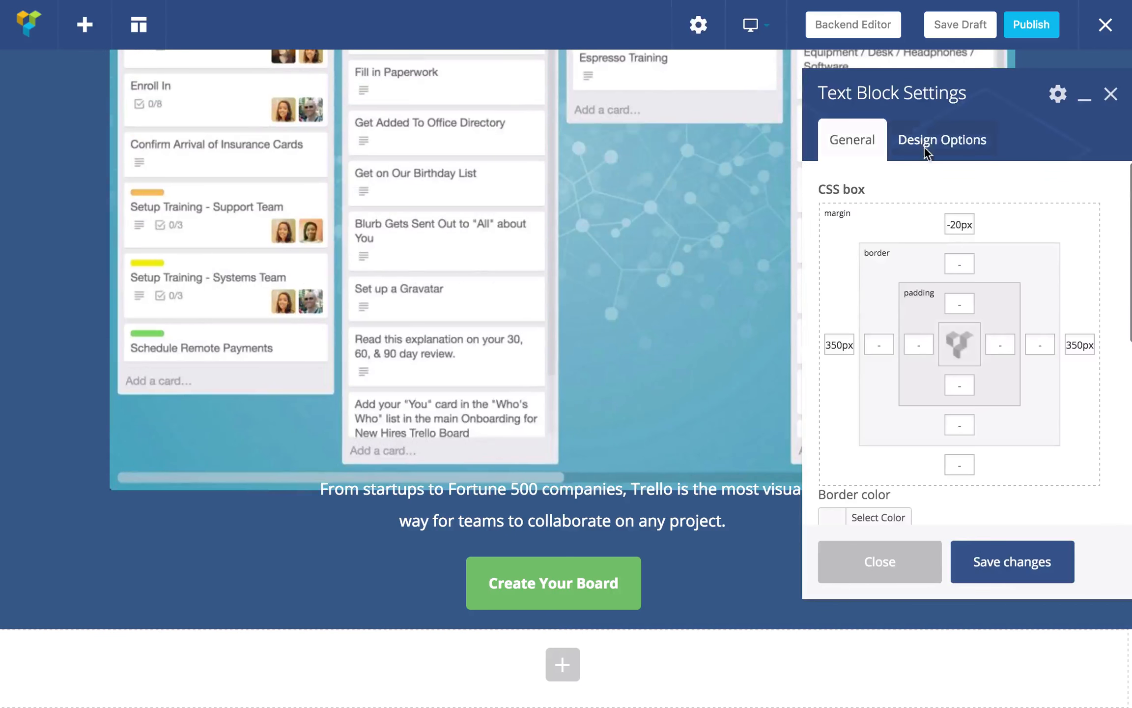
# Step: Increase the top margin of the text block below the board image, and close its settings
pyautogui.click(923, 146)
pyautogui.click(889, 552)
pyautogui.scroll(10, 57, 535)
pyautogui.scroll(-10, 561, 677)
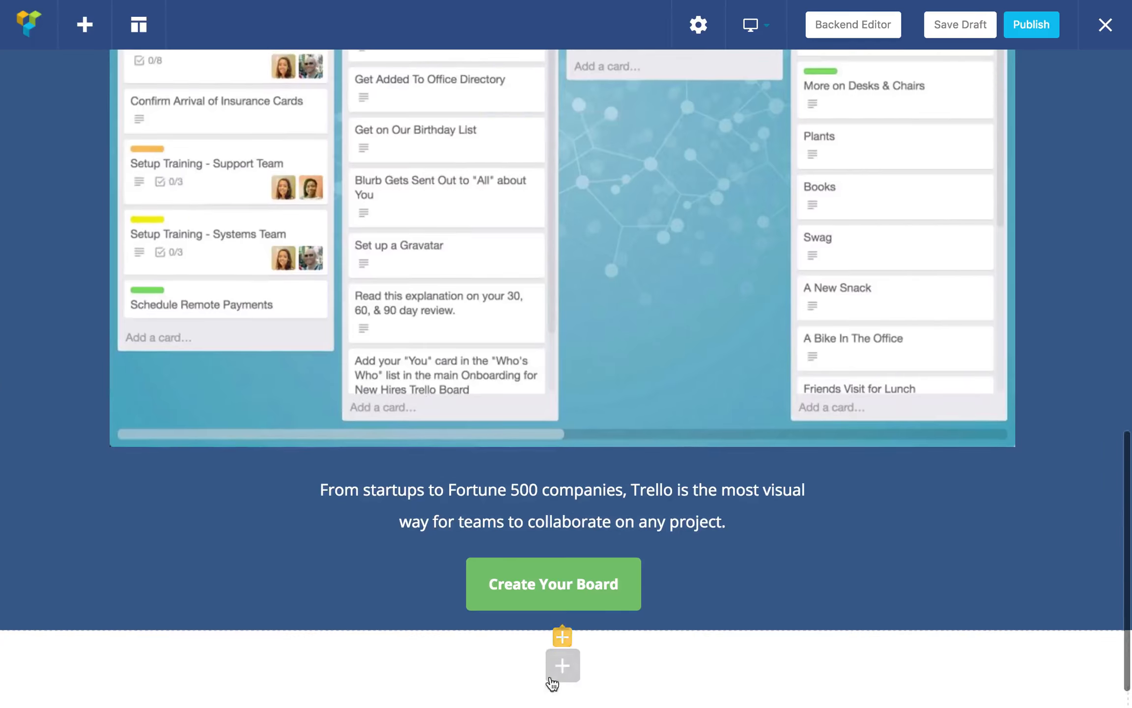
# Step: Give the row beneath the board image a dark blue background and a top margin of 0, save, and close its settings
pyautogui.scroll(4, 538, 493)
pyautogui.scroll(-3, 485, 626)
pyautogui.click(138, 402)
pyautogui.click(45, 399)
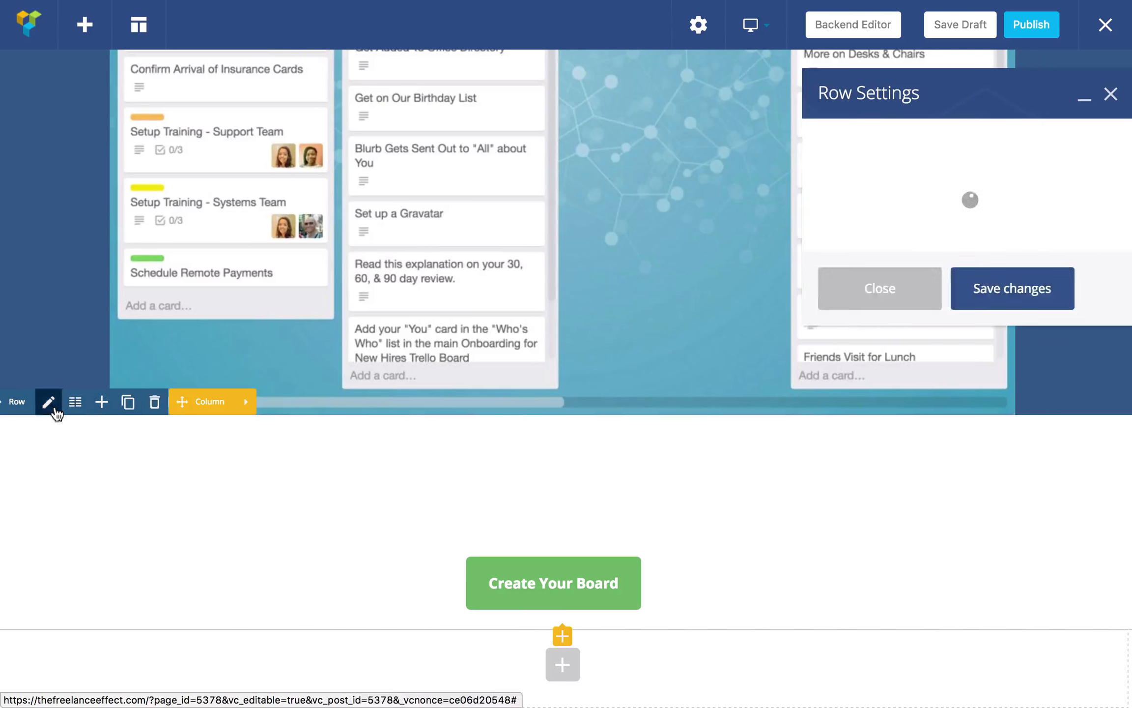
pyautogui.click(940, 139)
pyautogui.scroll(-2, 963, 404)
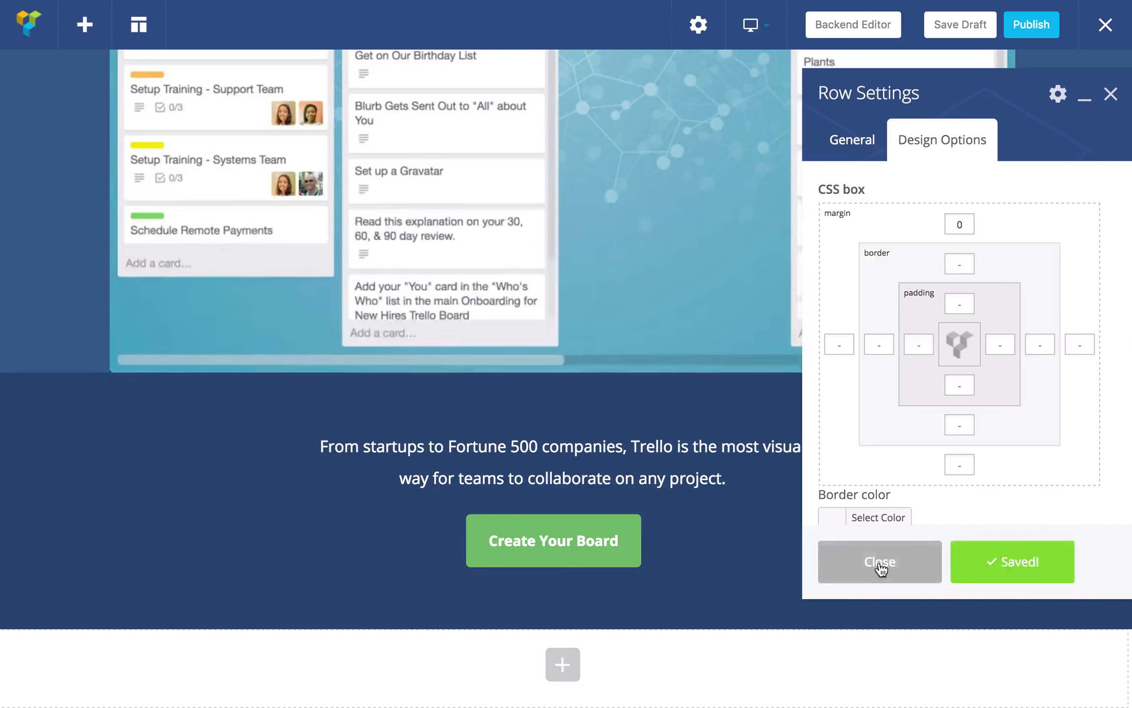
pyautogui.click(880, 565)
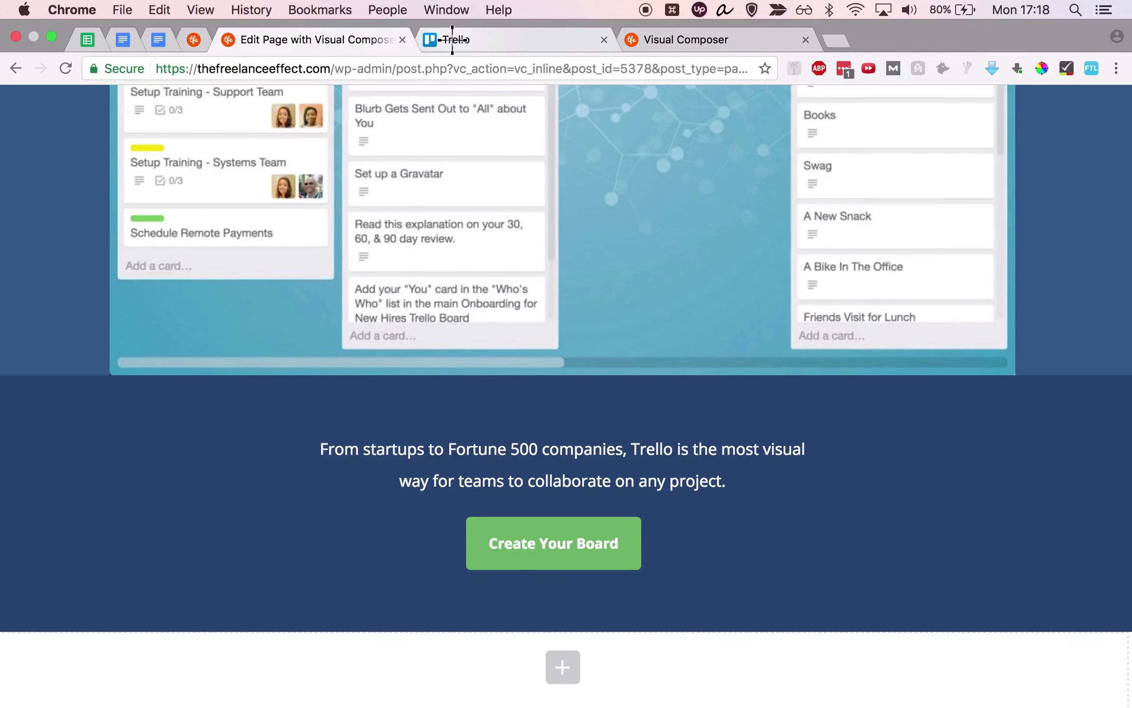
# Step: Switch to the Trello reference site, sample the dark blue band's color with the color picker, and return to the page editor
pyautogui.click(453, 38)
pyautogui.click(341, 328)
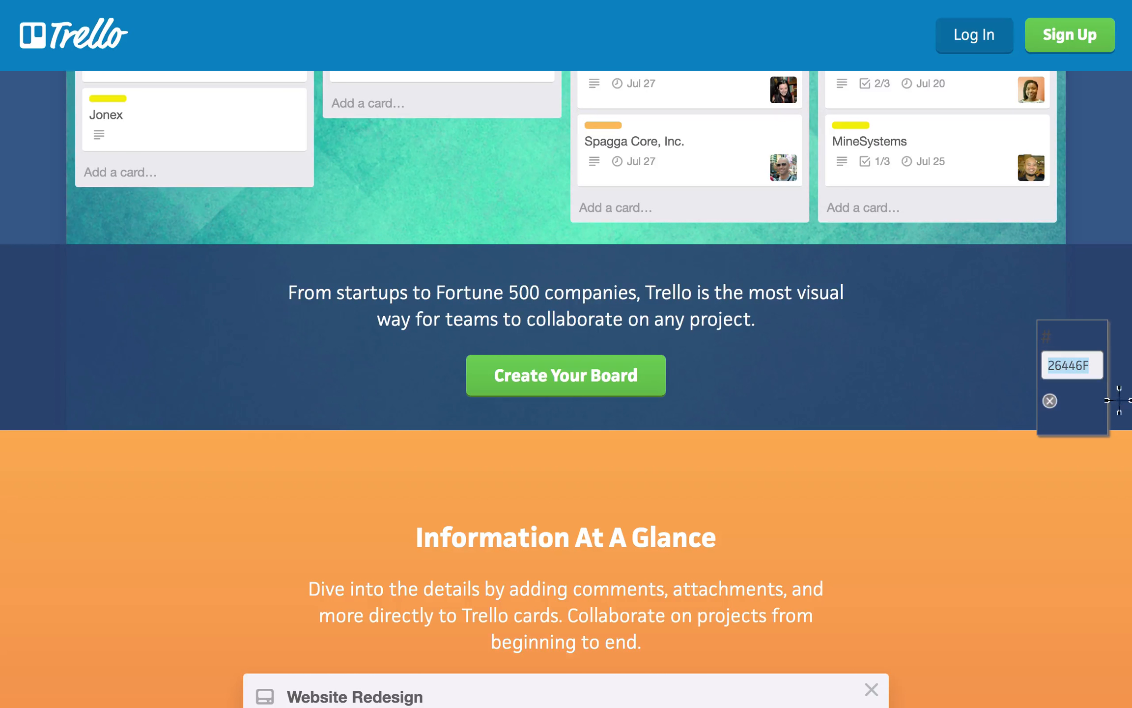
pyautogui.click(1050, 401)
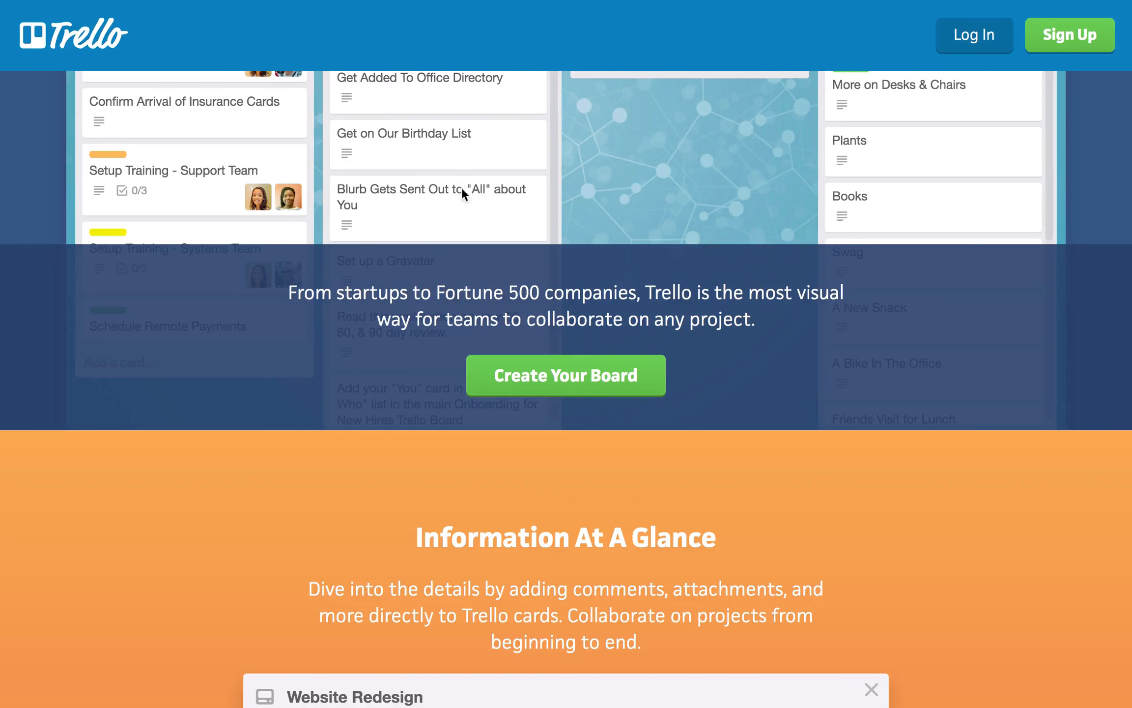
pyautogui.moveTo(480, 5)
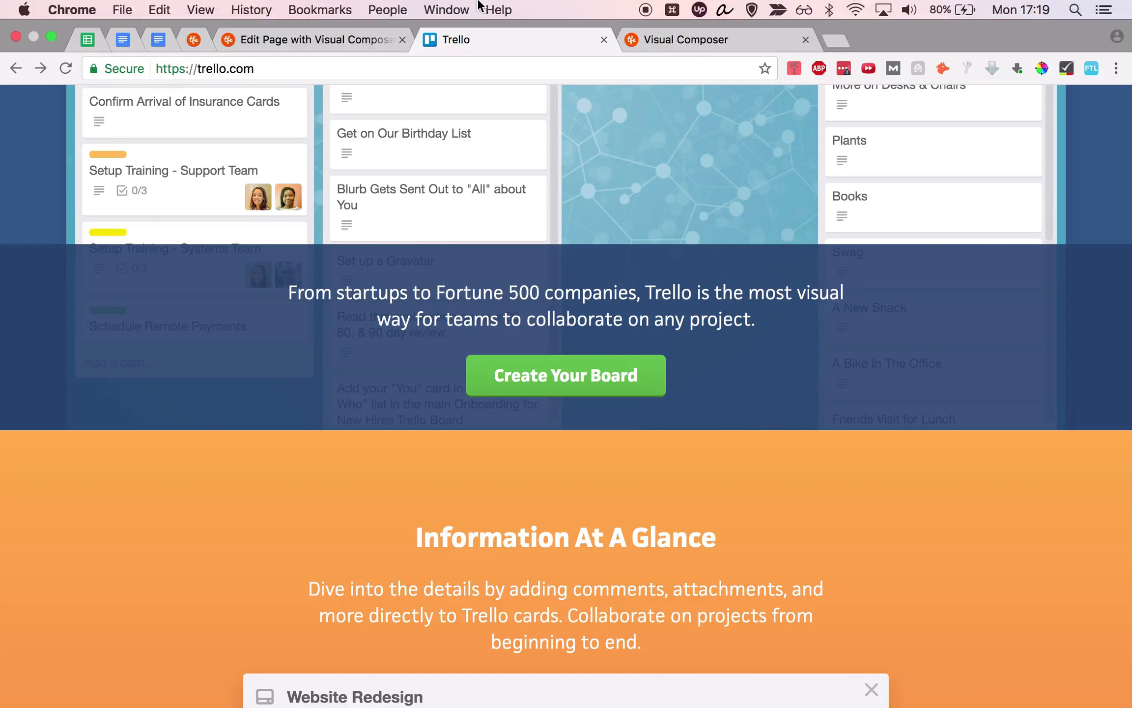
pyautogui.click(286, 40)
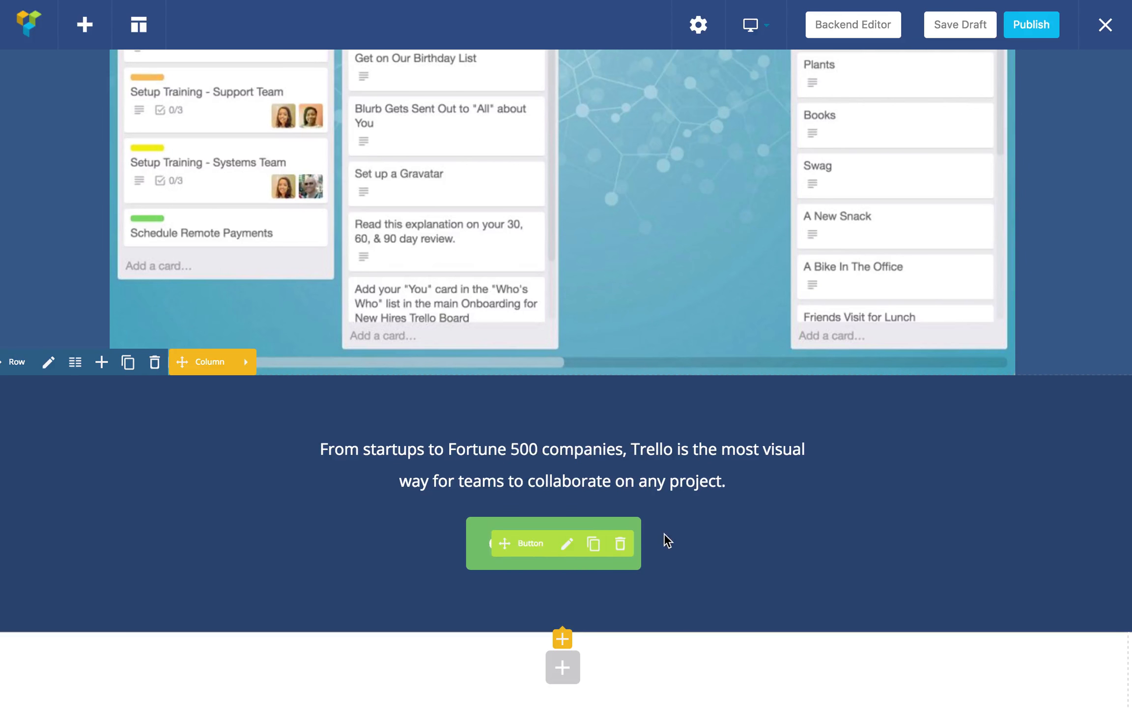
# Step: Examine the side margins that center the text block above the "Create Your Board" button, comparing it with the hero text
pyautogui.scroll(3, 665, 533)
pyautogui.scroll(15, 664, 532)
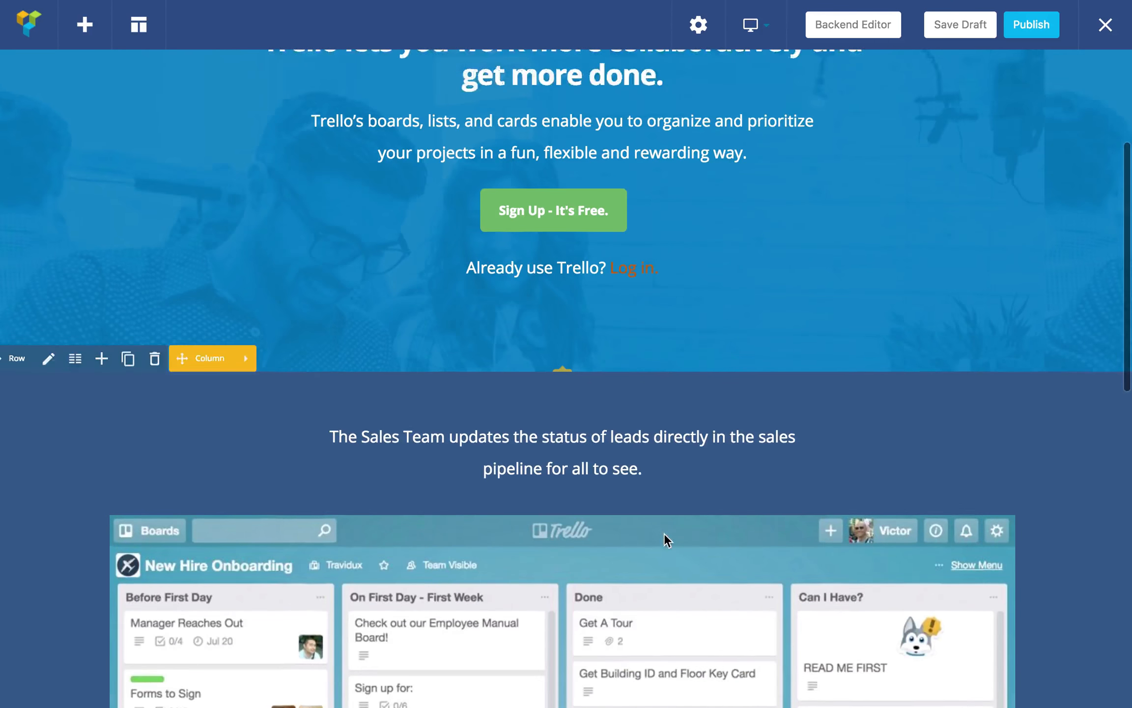
pyautogui.scroll(-15, 665, 533)
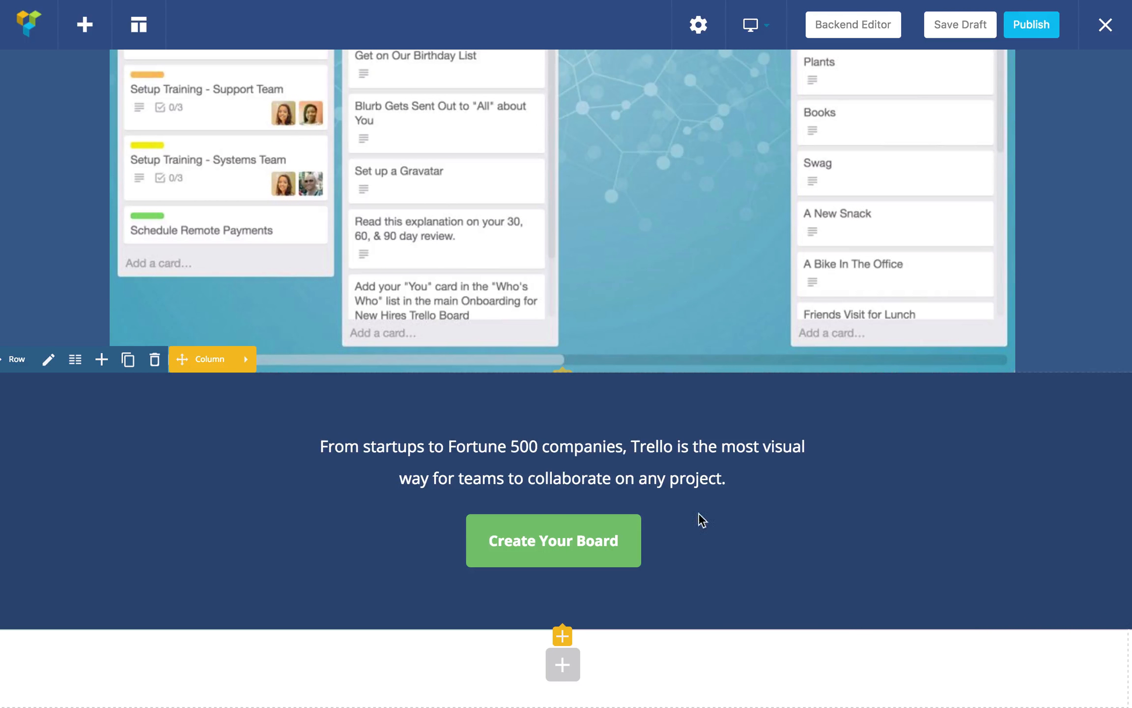
pyautogui.moveTo(574, 467)
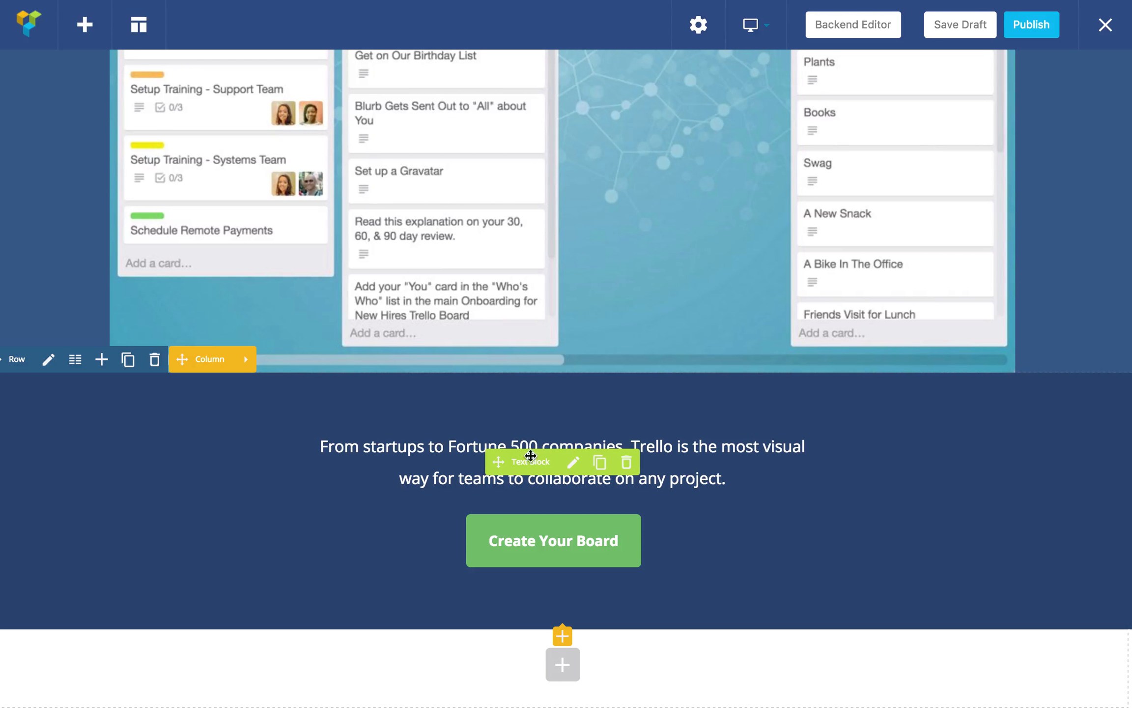
pyautogui.click(574, 463)
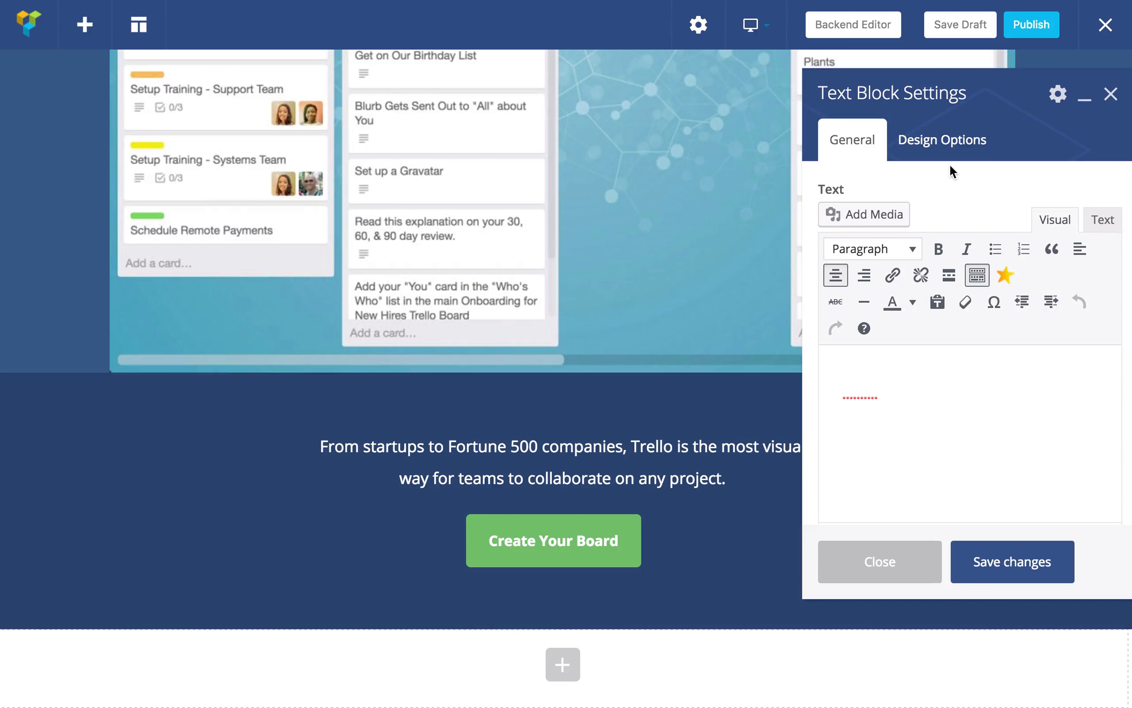
pyautogui.click(949, 138)
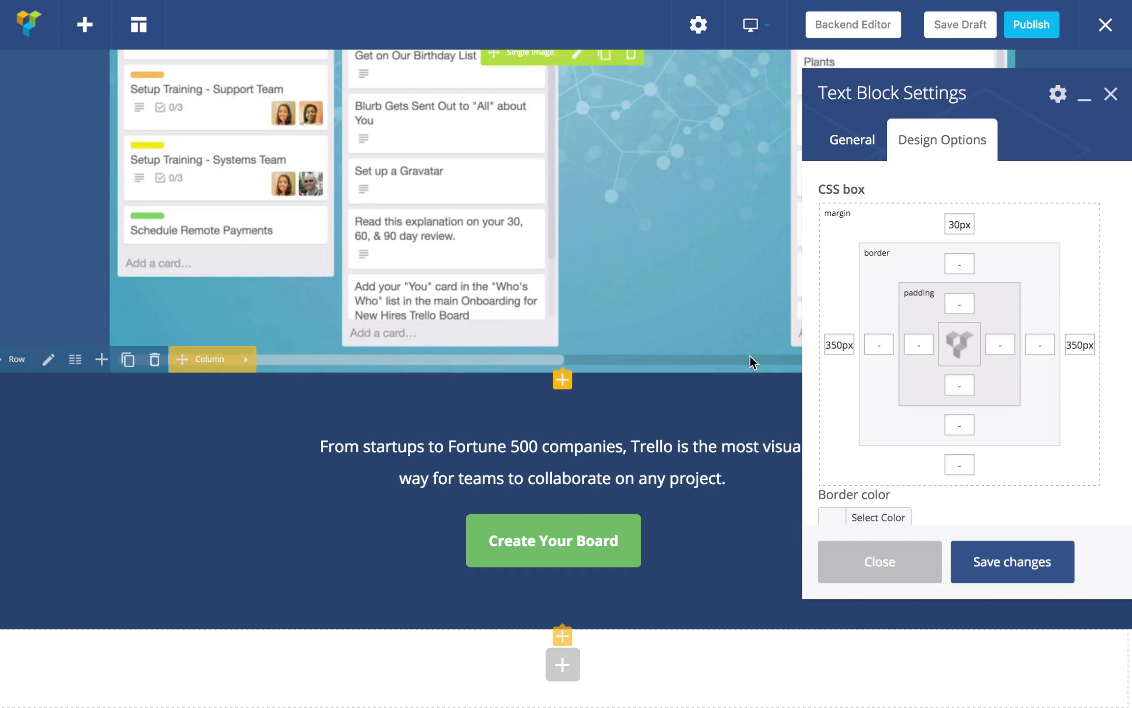
pyautogui.moveTo(843, 344); pyautogui.dragTo(799, 344)
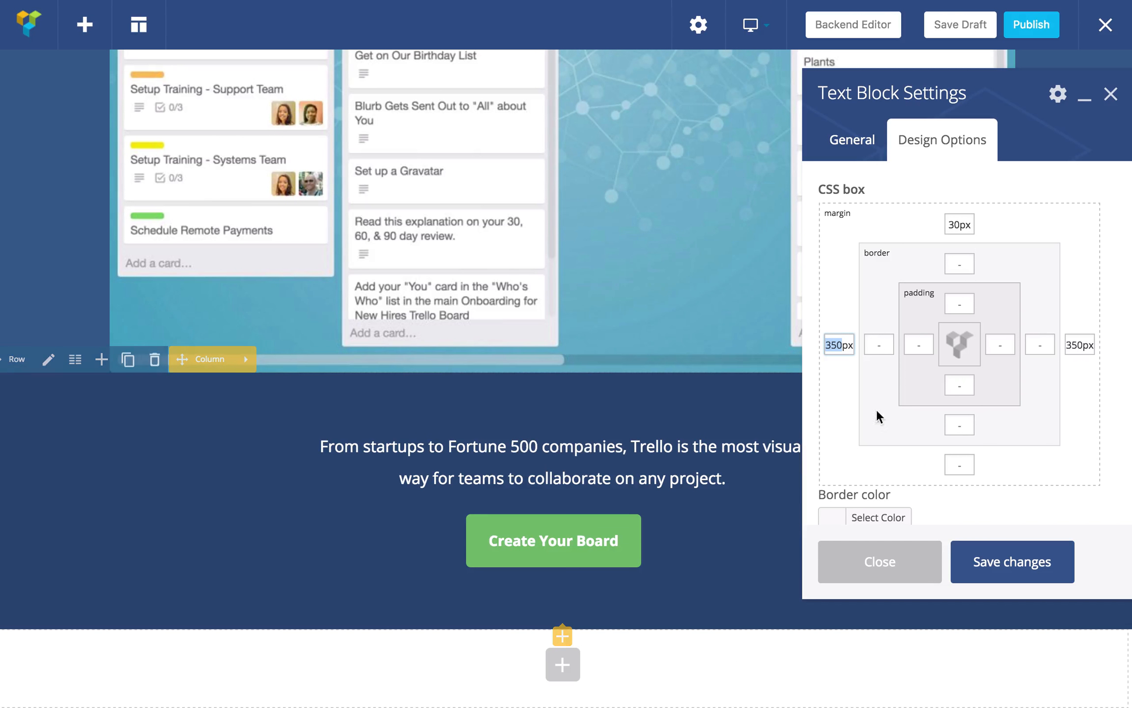
pyautogui.moveTo(838, 346); pyautogui.dragTo(850, 342)
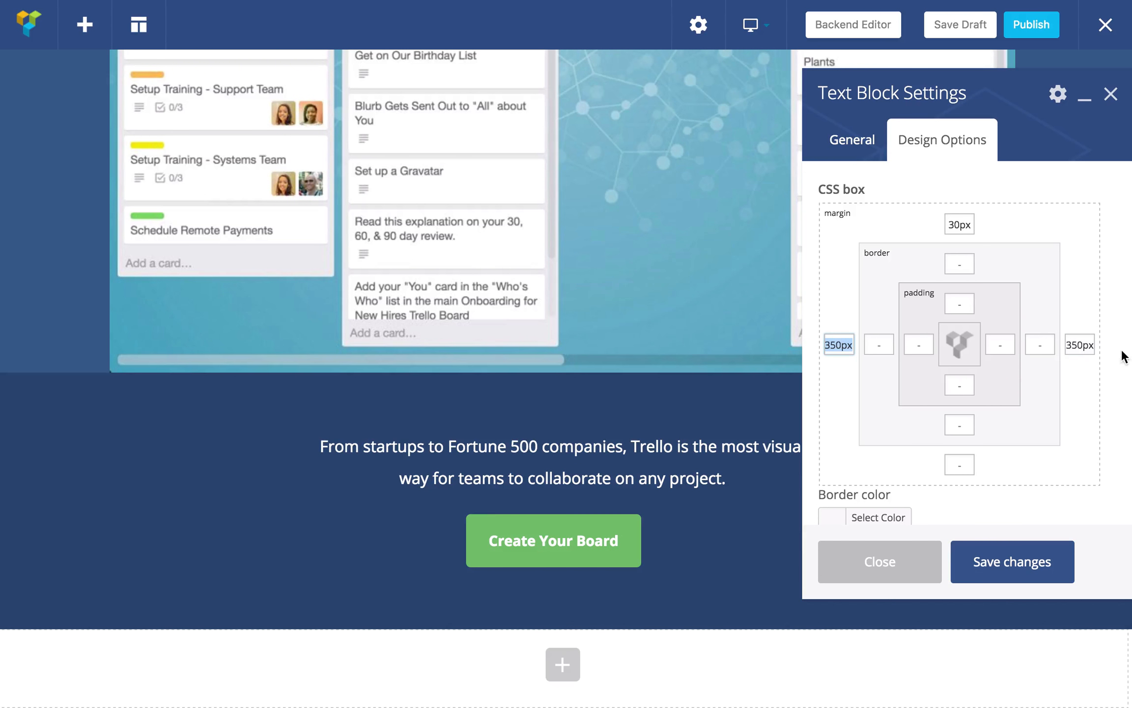
pyautogui.moveTo(1089, 346); pyautogui.dragTo(1056, 347)
pyautogui.click(837, 344)
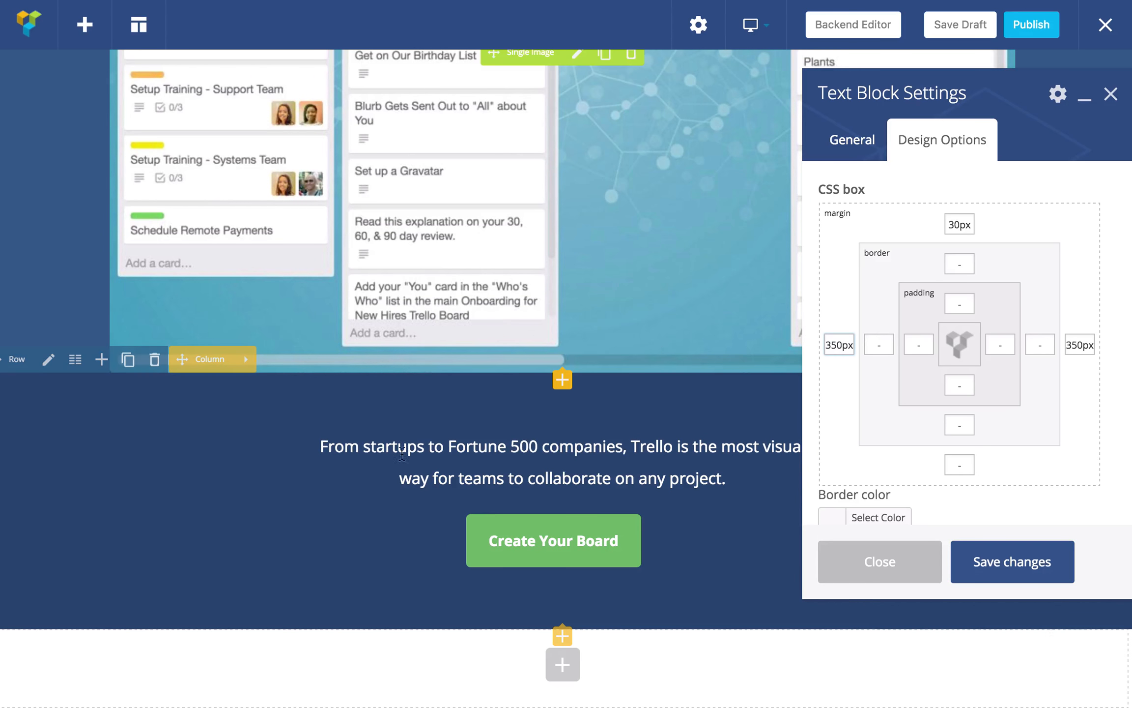
pyautogui.scroll(5, 492, 459)
pyautogui.scroll(5, 492, 459)
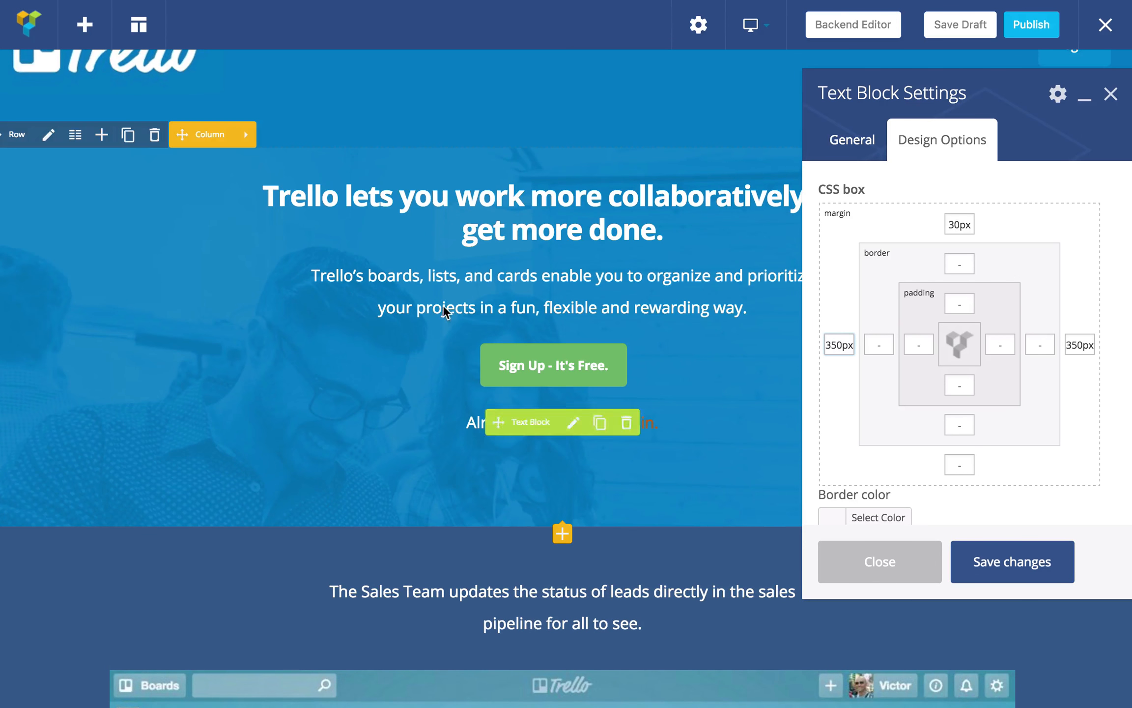
pyautogui.scroll(-8, 527, 286)
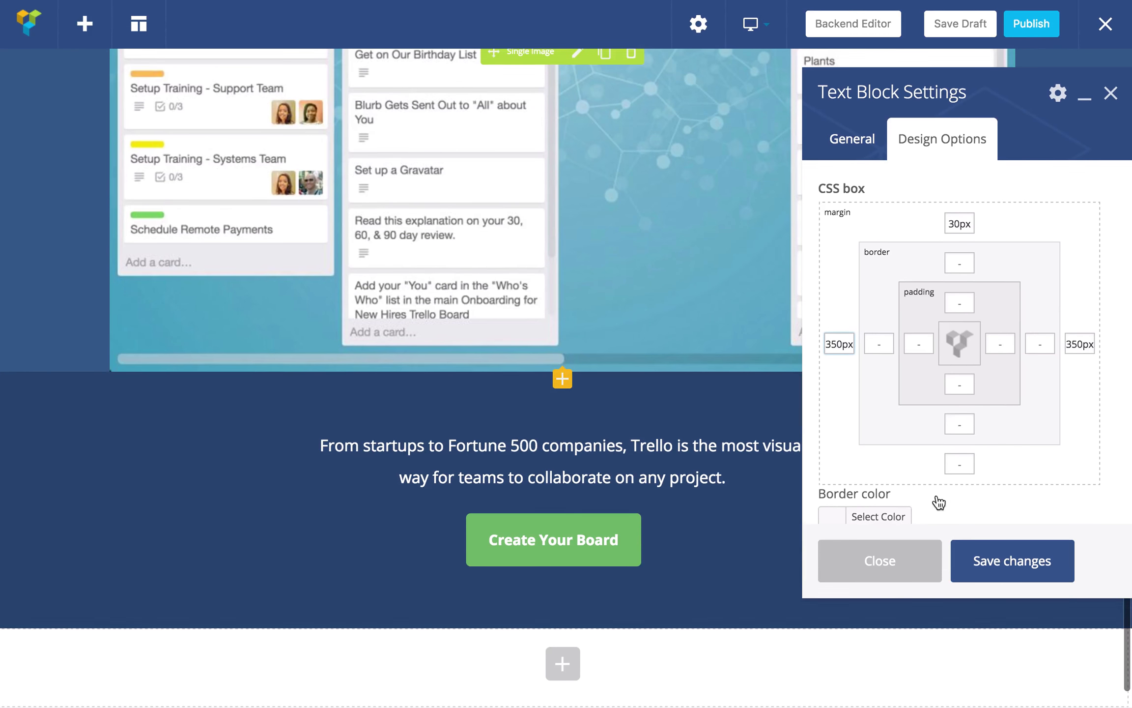
pyautogui.click(894, 571)
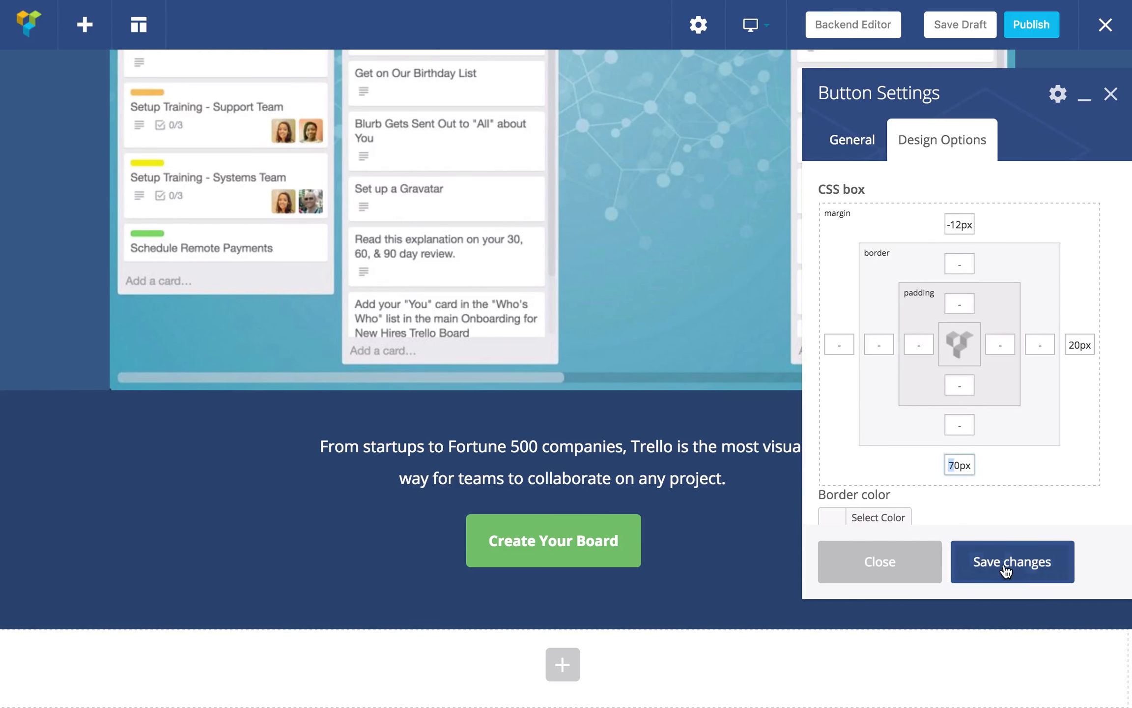
# Step: Reduce the bottom margin of the "Create Your Board" button and save the change
pyautogui.click(1017, 576)
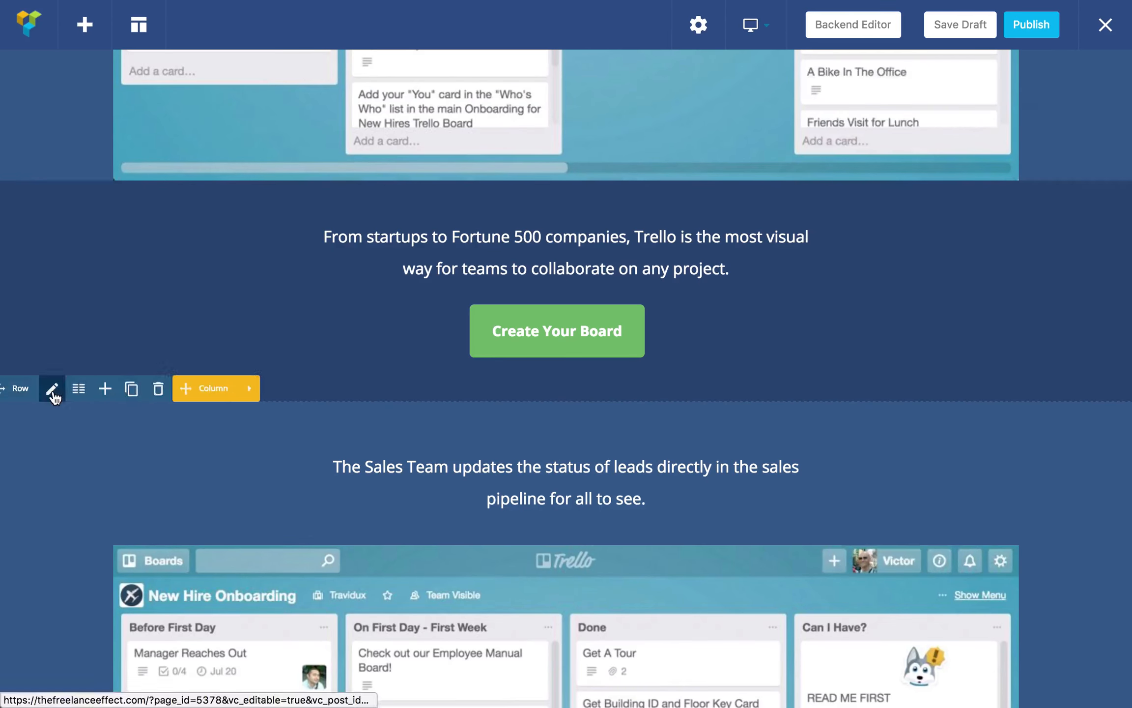
# Step: Give the cloned Sales Team row an orange background and replace its board image with usecases-card.jpg, saving the changes
pyautogui.click(51, 392)
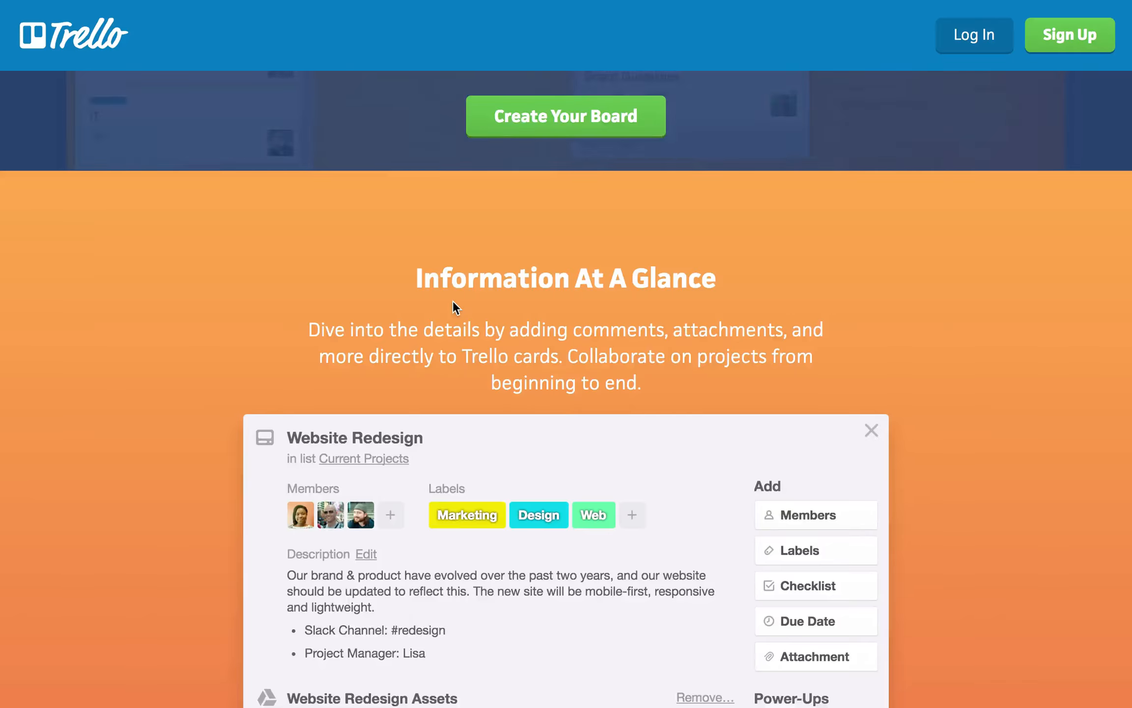
pyautogui.scroll(-5, 455, 309)
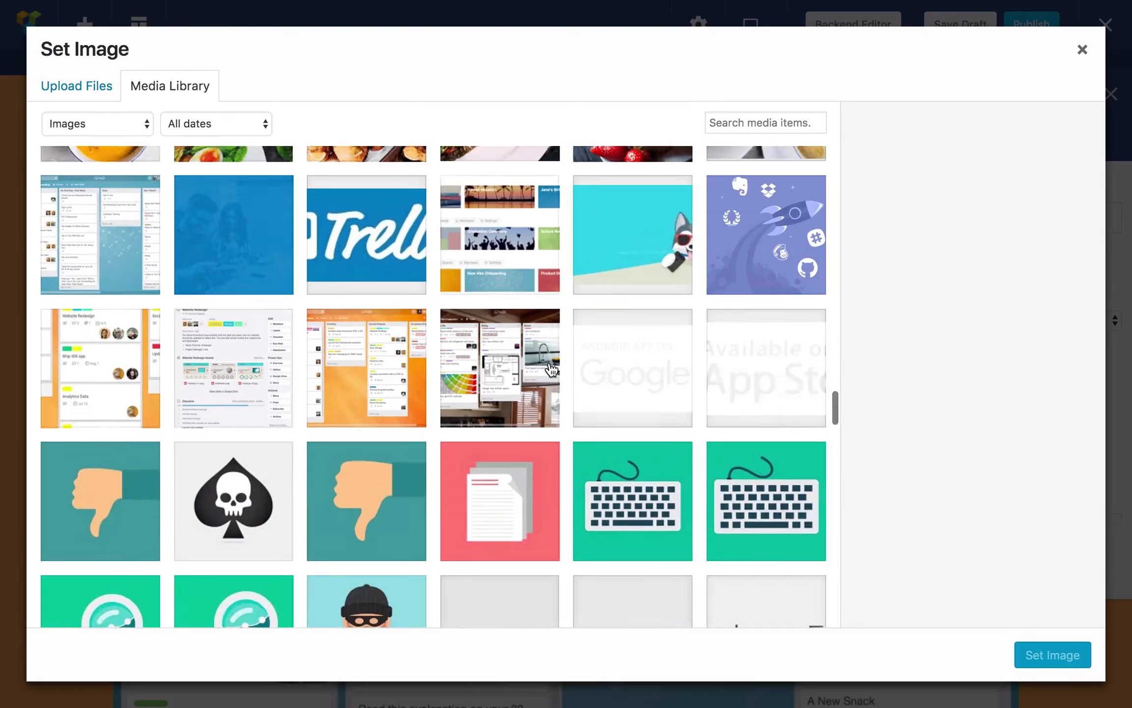
pyautogui.scroll(2, 551, 369)
pyautogui.click(290, 421)
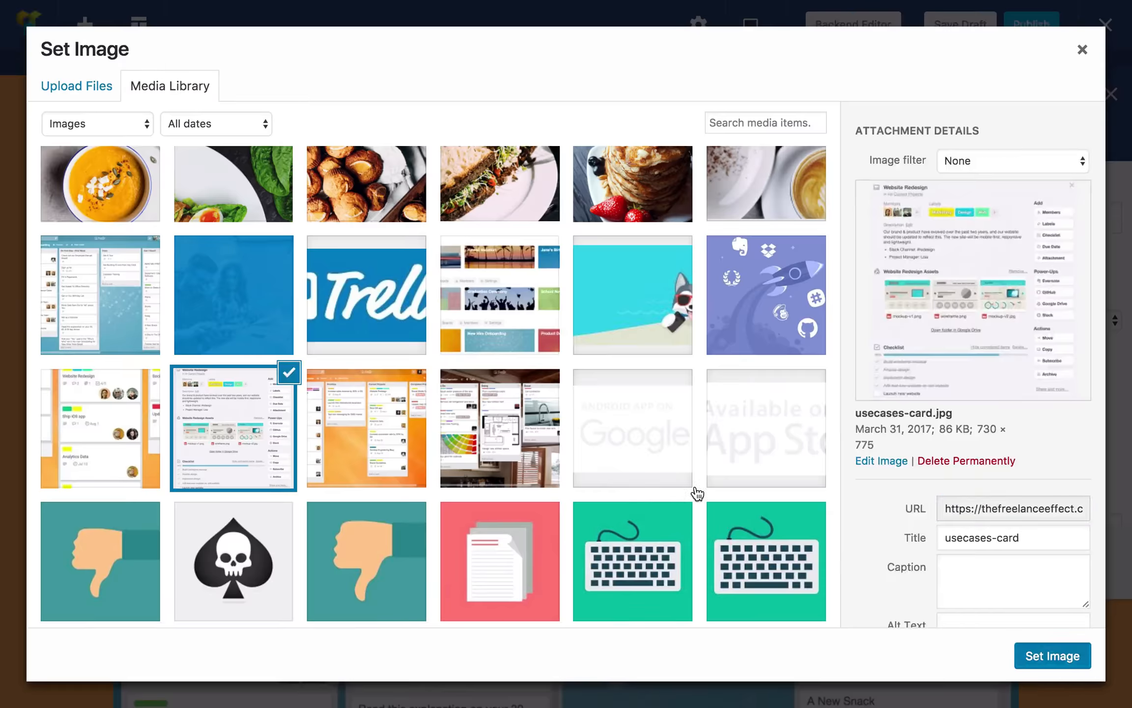
pyautogui.click(1053, 654)
pyautogui.click(1006, 558)
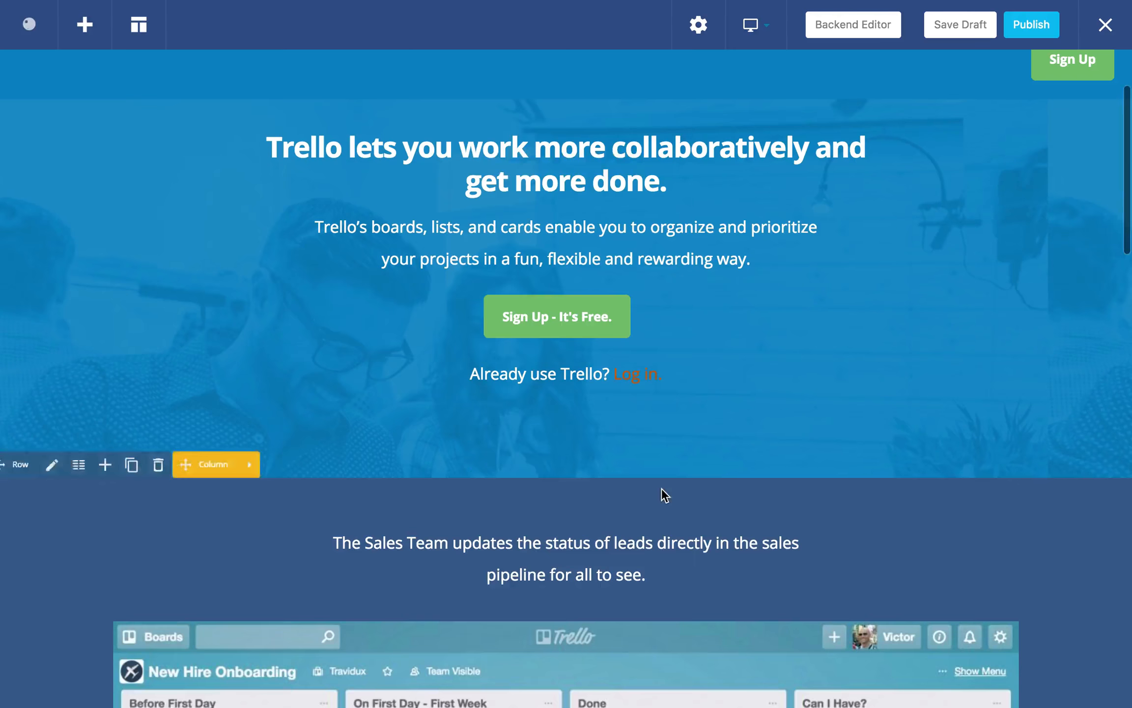
# Step: Clone the hero heading into the orange row, change its text to "Information At A Glance", and save
pyautogui.click(604, 262)
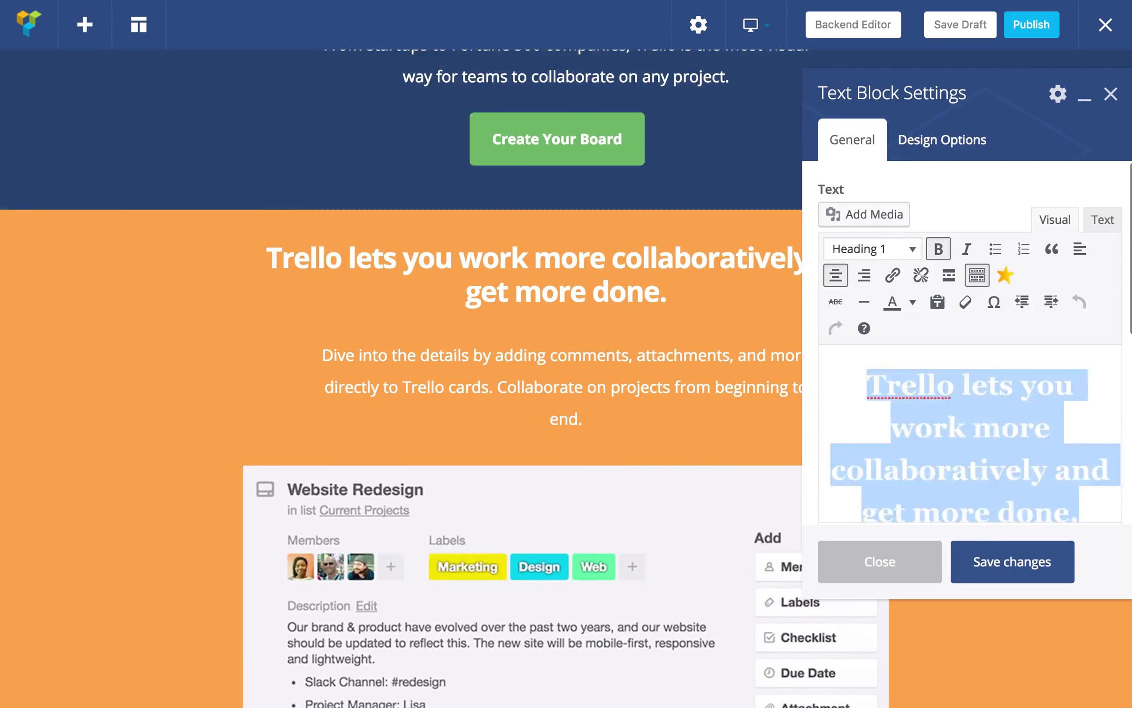
pyautogui.press('BackSpace')
pyautogui.write('TInformation')
pyautogui.rightClick(894, 395)
pyautogui.click(775, 385)
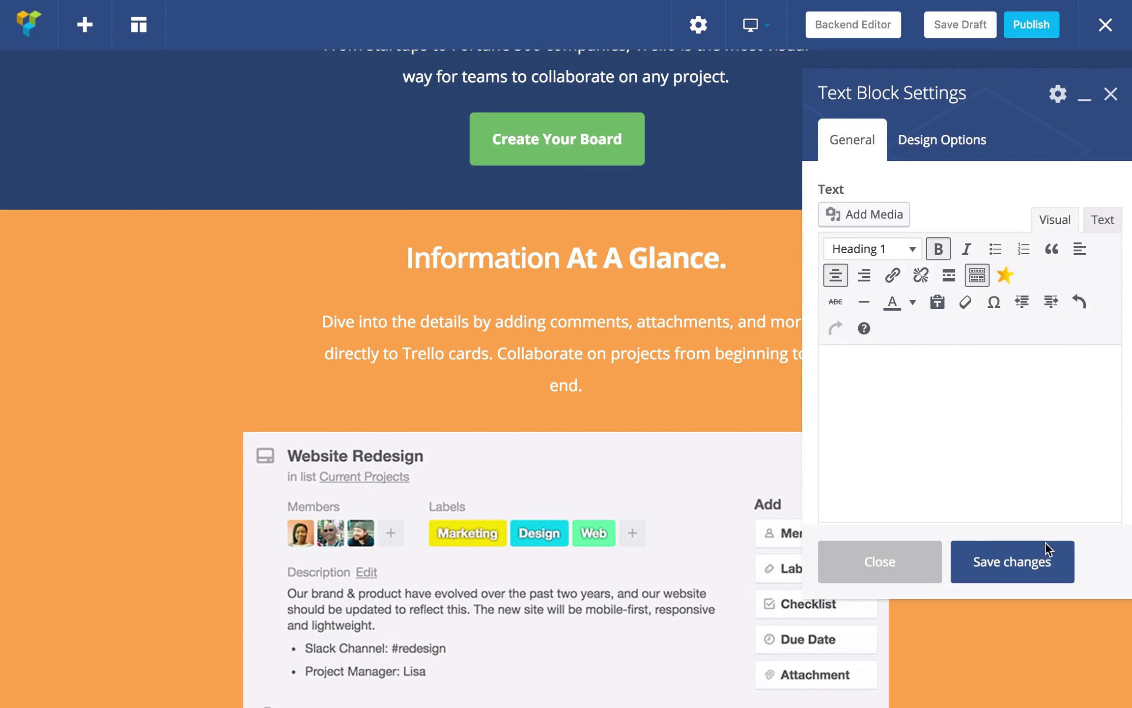
pyautogui.click(1043, 551)
# Step: Set the orange row heading's top margin to 20 and bottom margin to -20, save, and increase the top margin further
pyautogui.click(942, 139)
pyautogui.click(960, 225)
pyautogui.write('20')
pyautogui.click(960, 464)
pyautogui.write('-20')
pyautogui.click(987, 570)
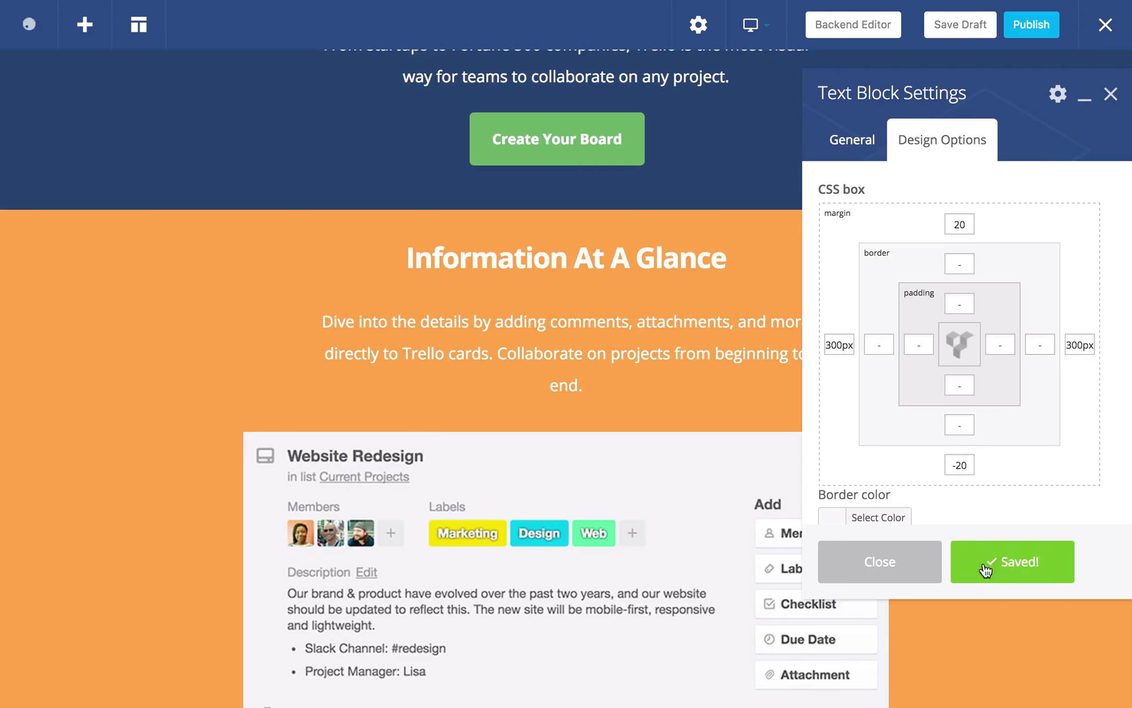
pyautogui.write('5')
pyautogui.click(1036, 572)
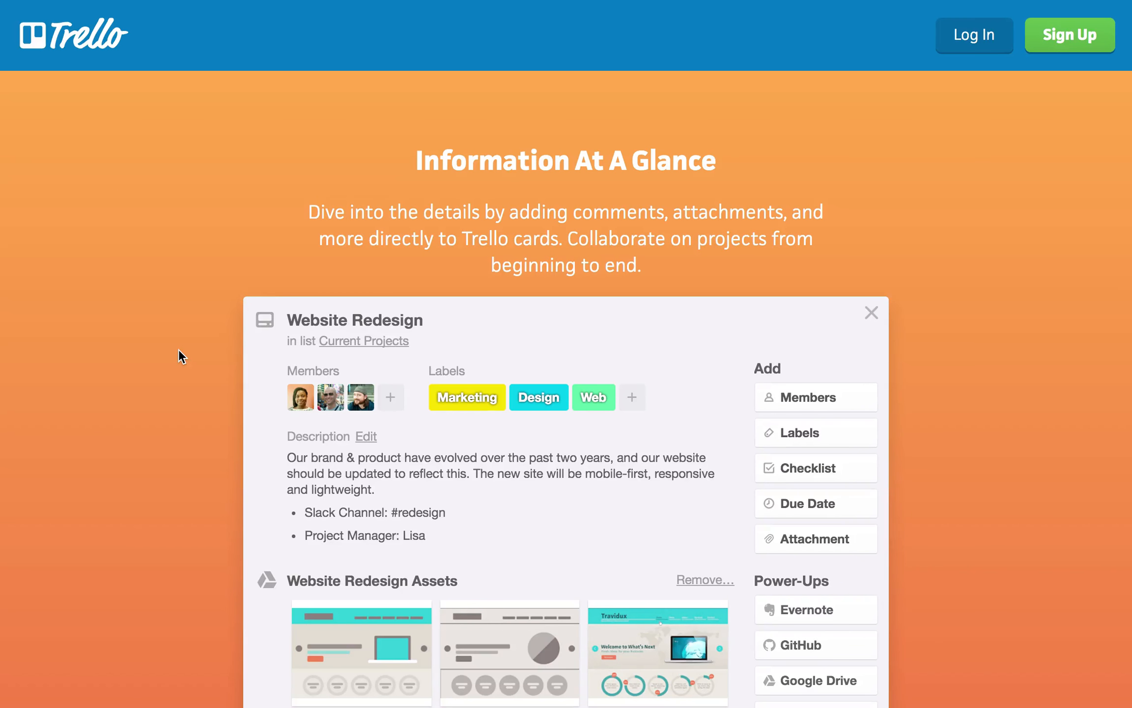
# Step: Compare the orange "Information At A Glance" section with the same section on the Trello reference site
pyautogui.scroll(-3, 144, 188)
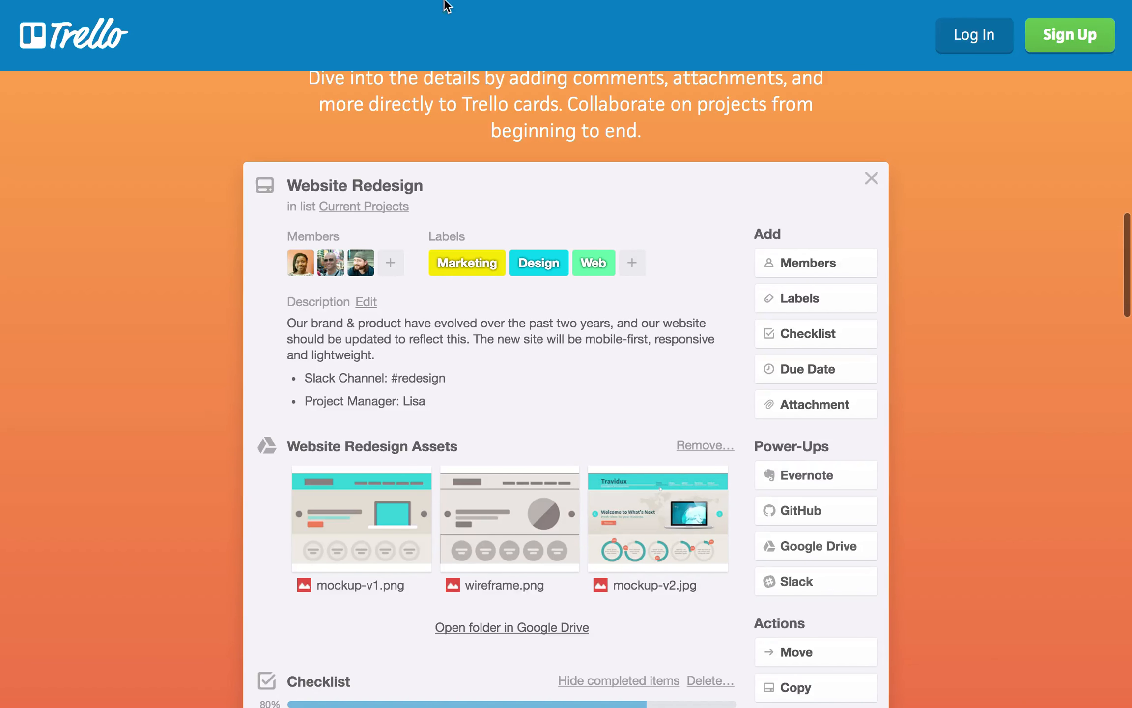
pyautogui.click(330, 38)
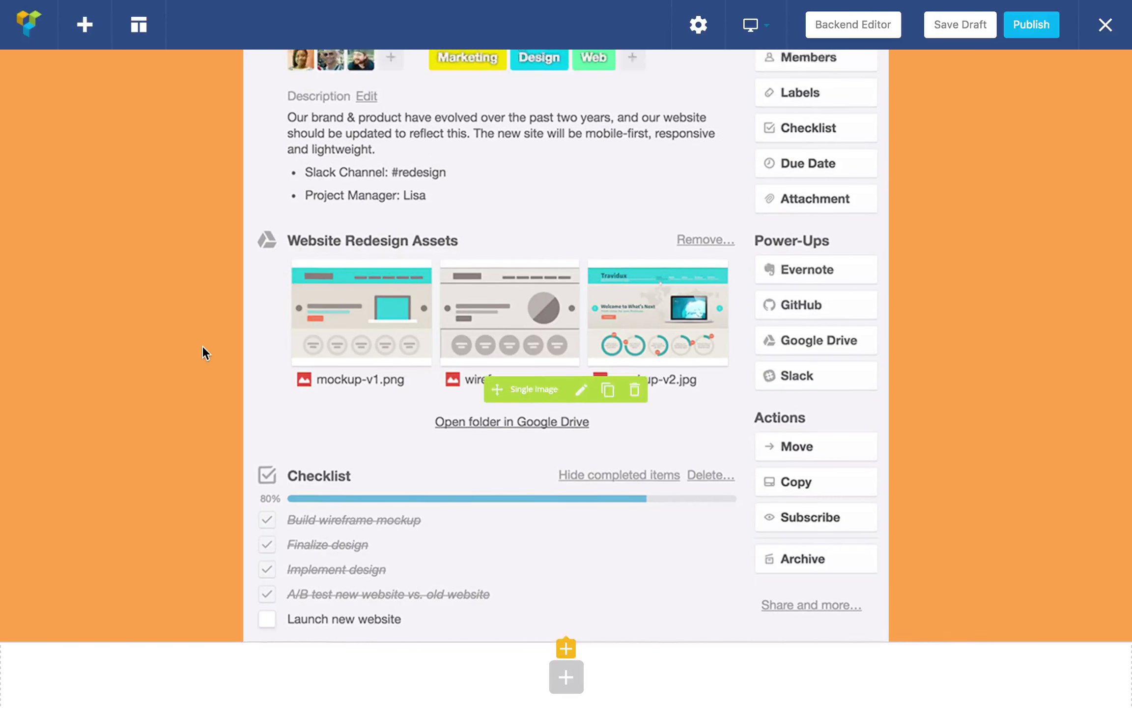
pyautogui.scroll(10, 203, 346)
pyautogui.scroll(-9, 891, 303)
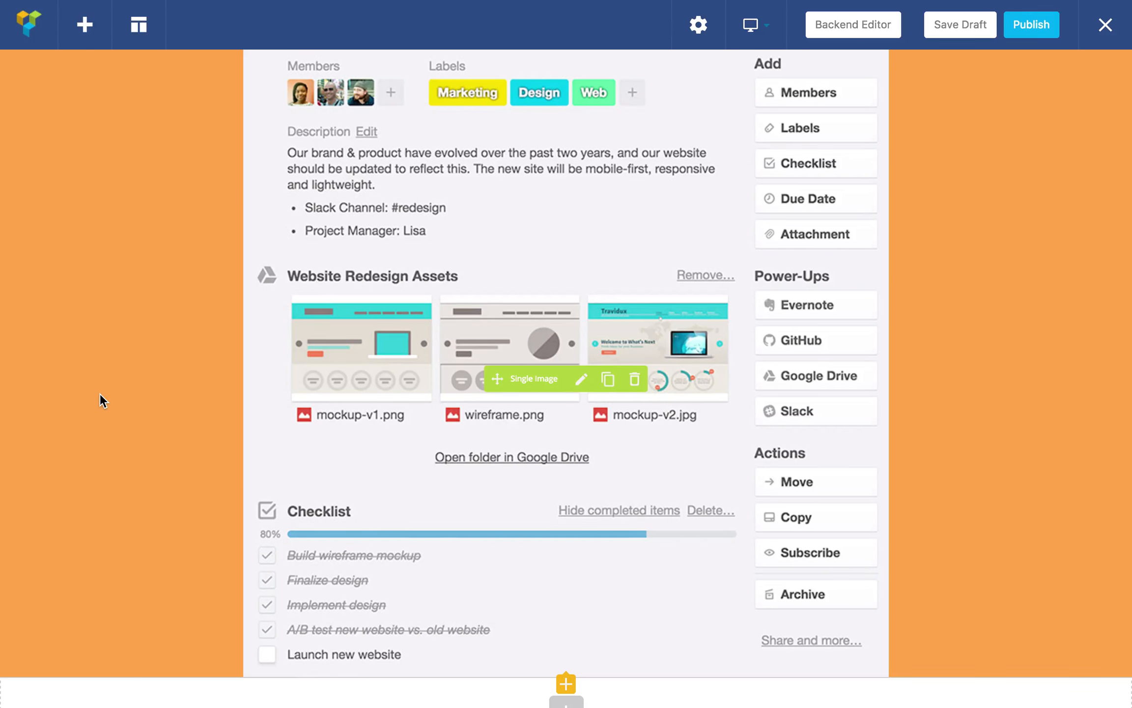
pyautogui.scroll(-1, 494, 334)
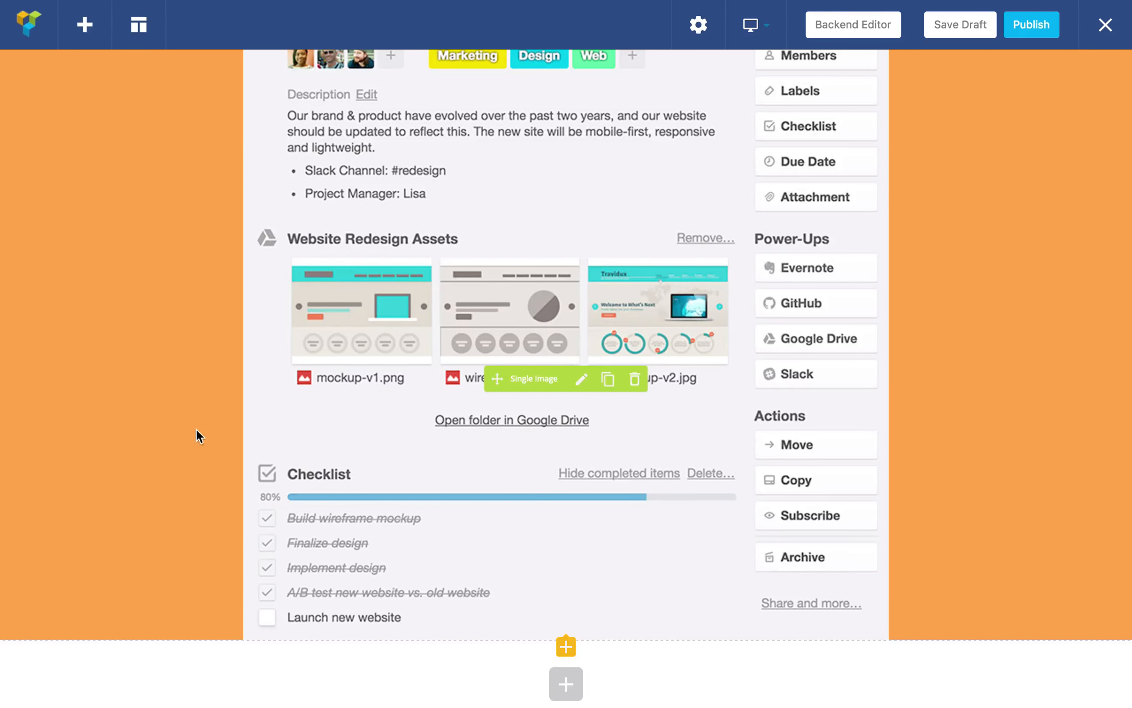
# Step: Add a red two-column row beneath the orange section with clones of its heading and description, reducing the cloned heading's side margins
pyautogui.click(566, 684)
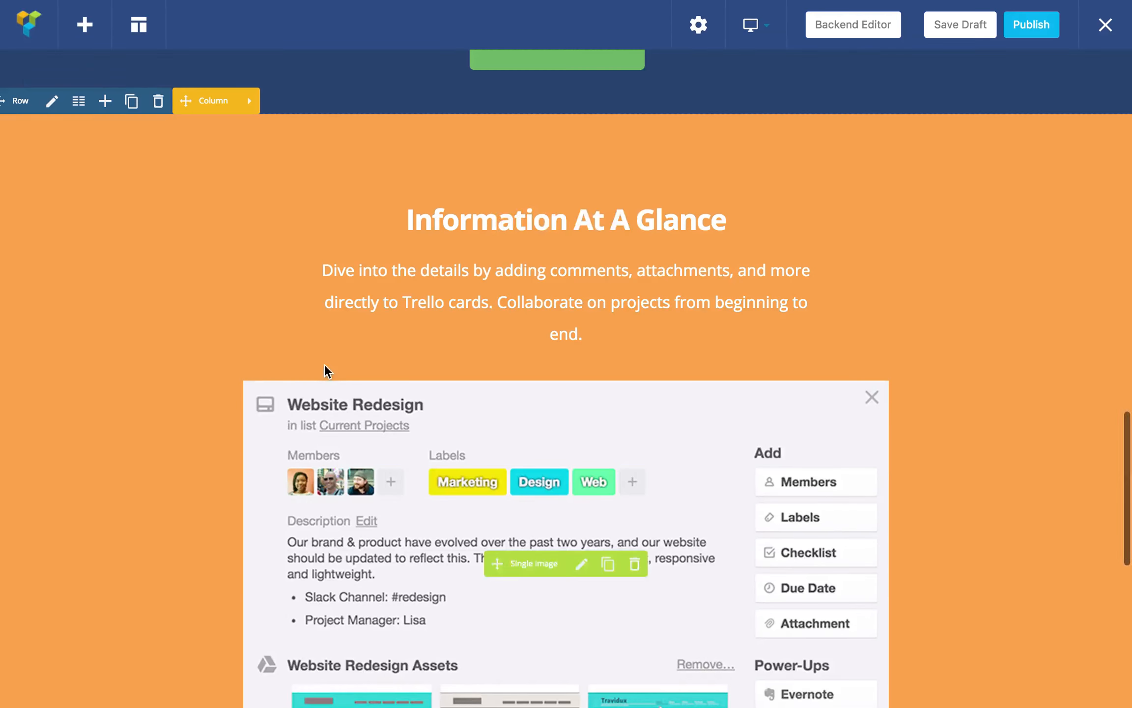
pyautogui.click(604, 220)
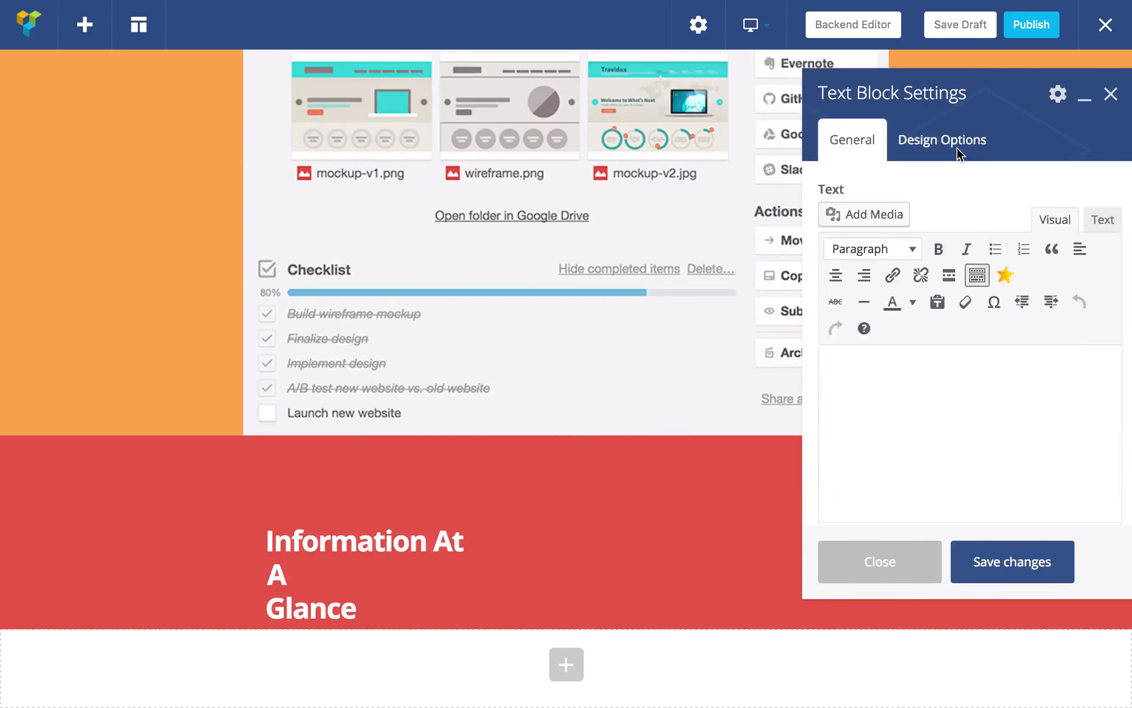
pyautogui.click(940, 139)
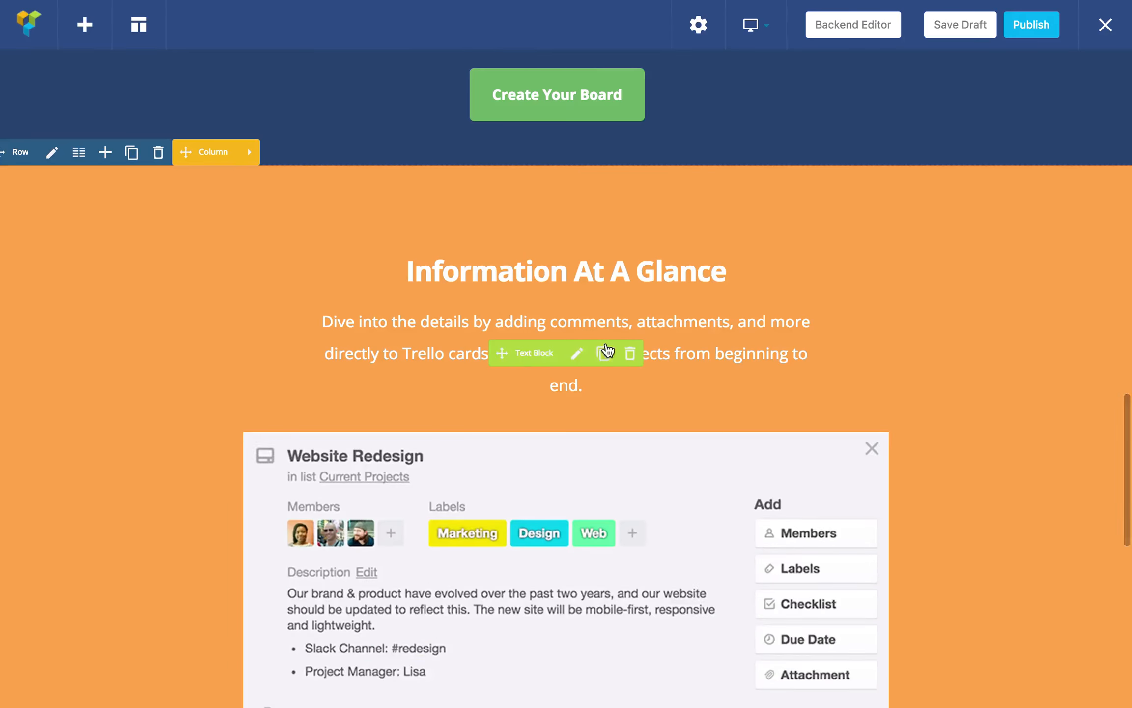
pyautogui.click(608, 351)
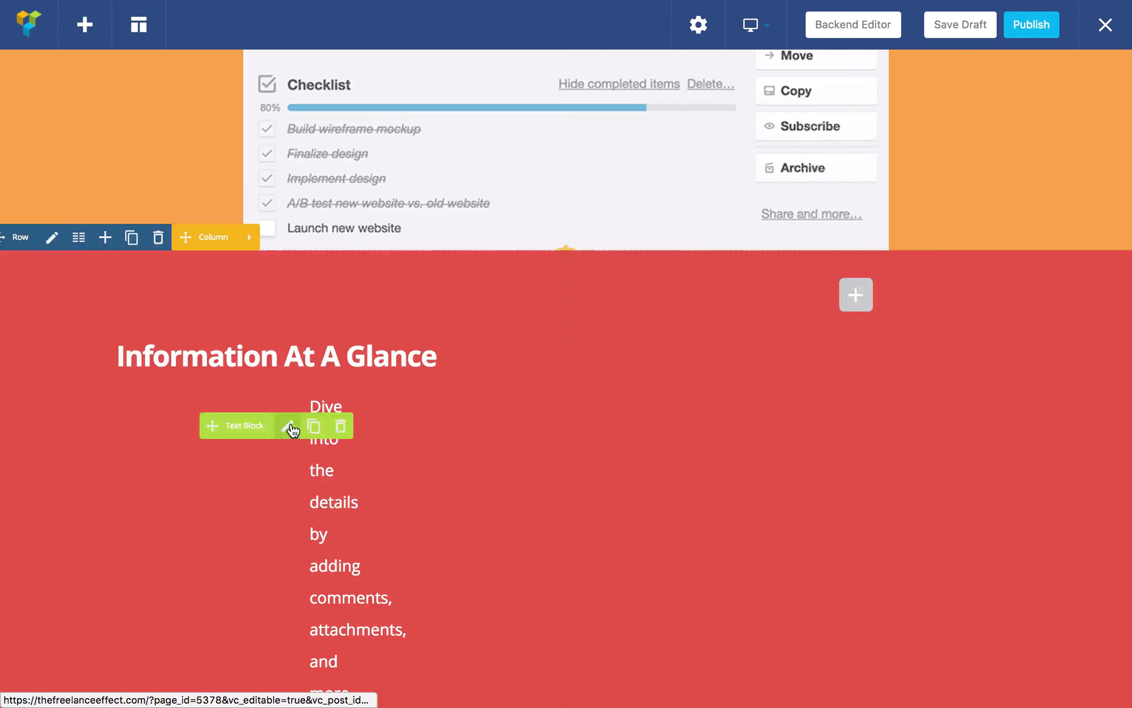
# Step: Reduce the side margins of the red row's description and add the boards image at full size to the empty column
pyautogui.click(290, 426)
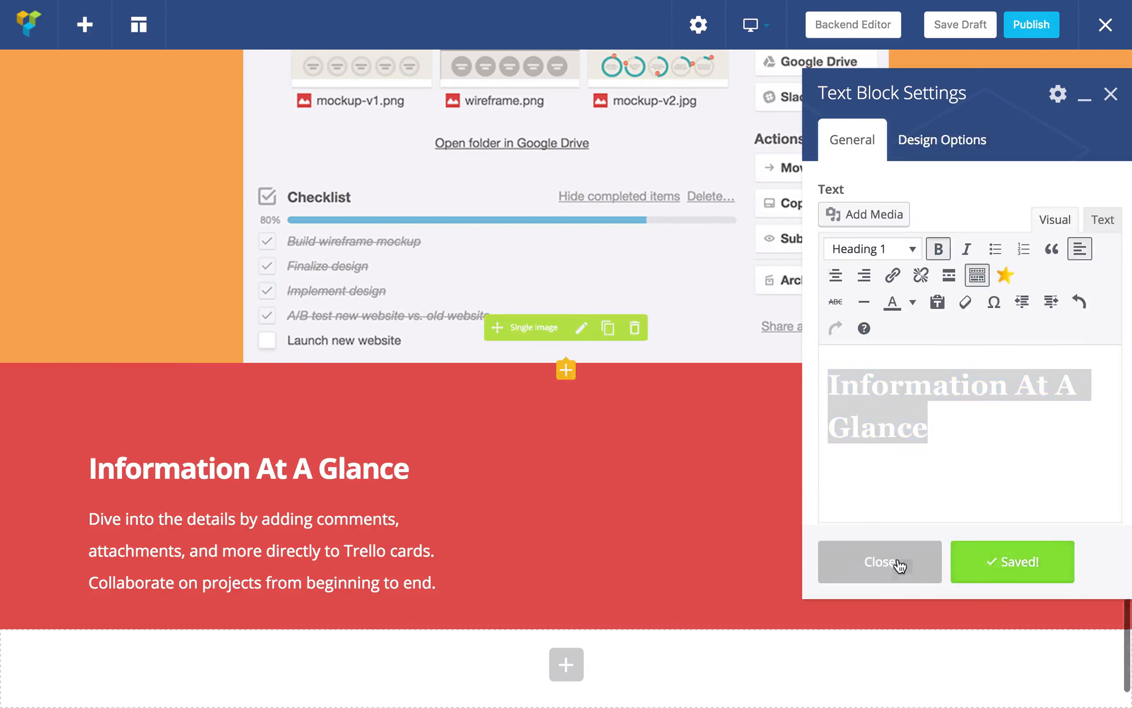
pyautogui.click(897, 561)
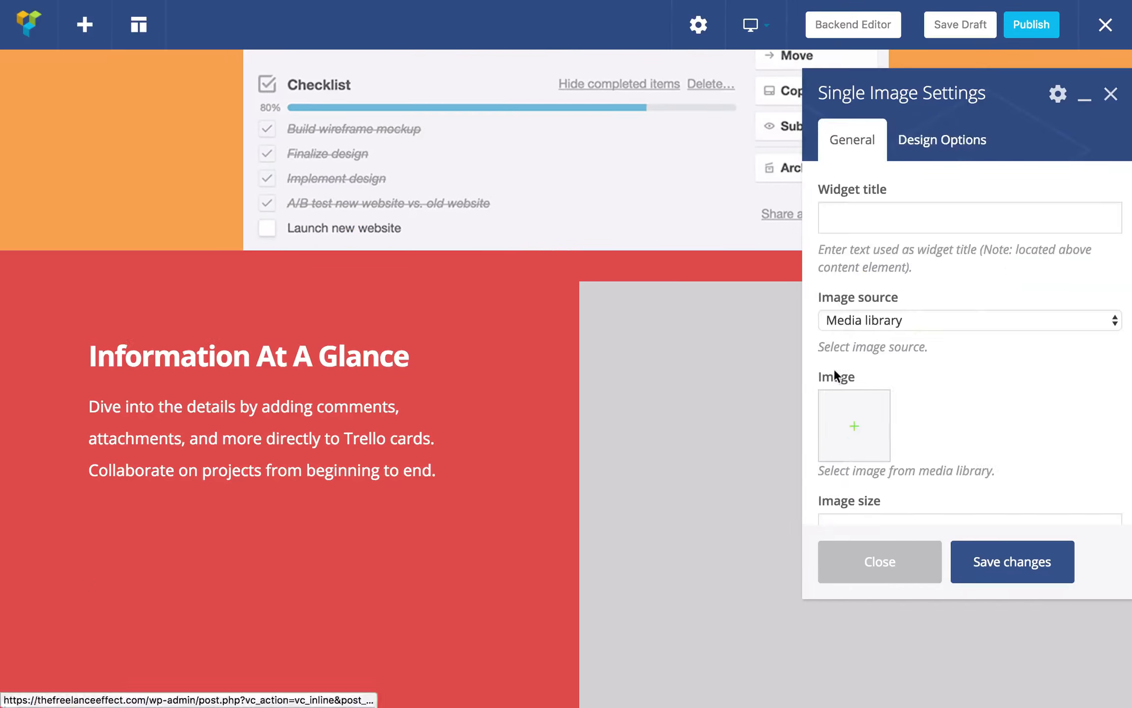
pyautogui.click(854, 424)
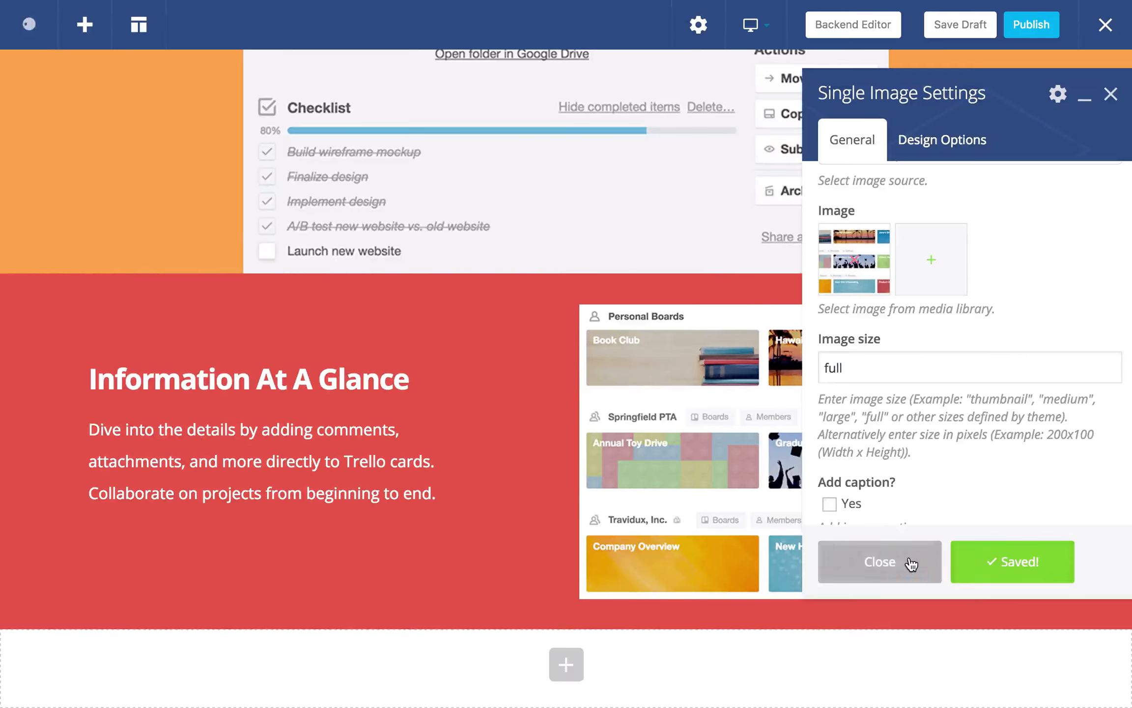
pyautogui.click(910, 561)
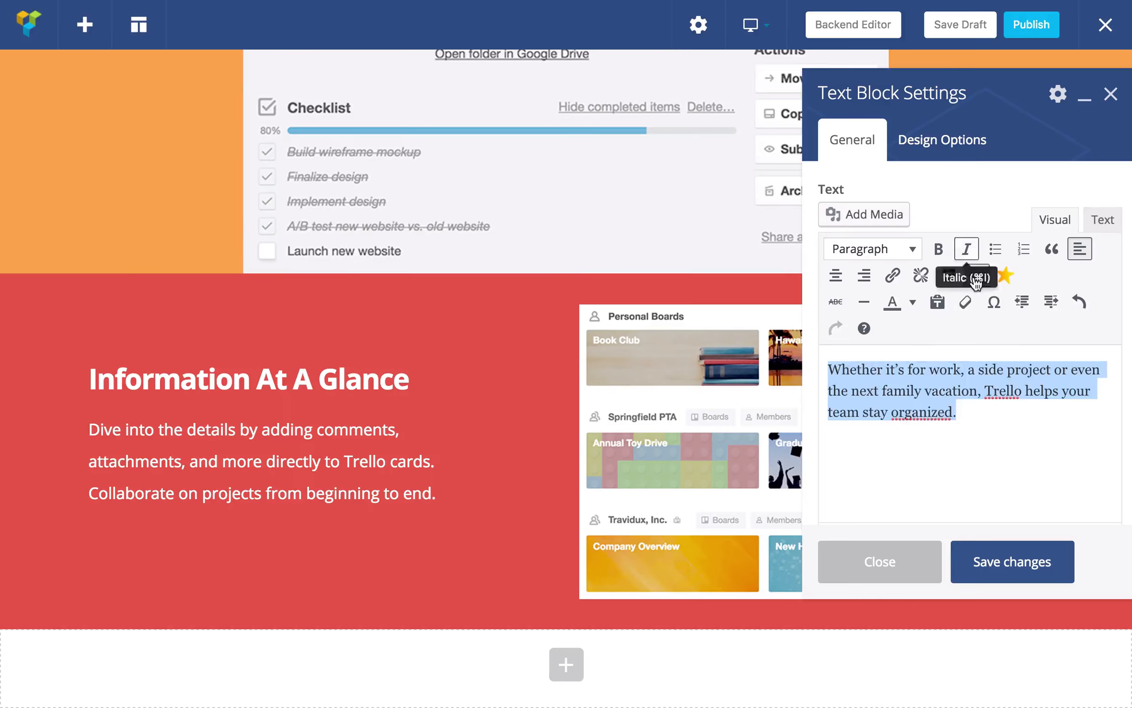
# Step: Change the red row's description to the "Whether it's for work, a side project…" text and its heading to "Work With Any Team"
pyautogui.click(1017, 560)
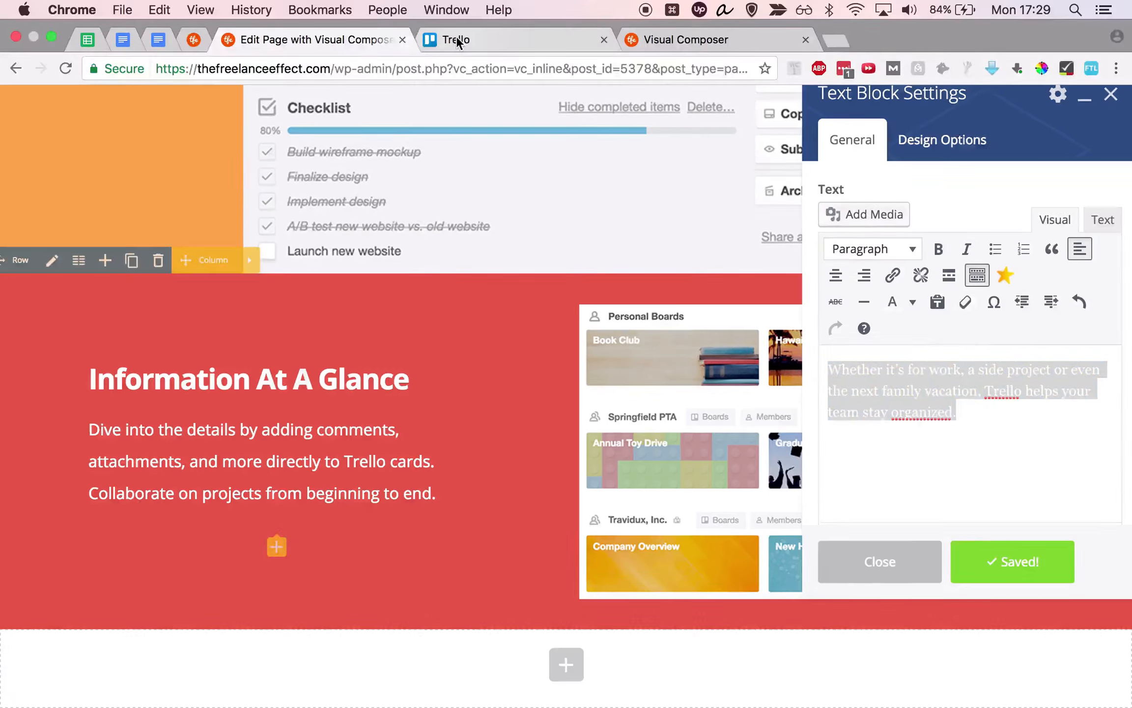
pyautogui.click(287, 379)
pyautogui.click(917, 429)
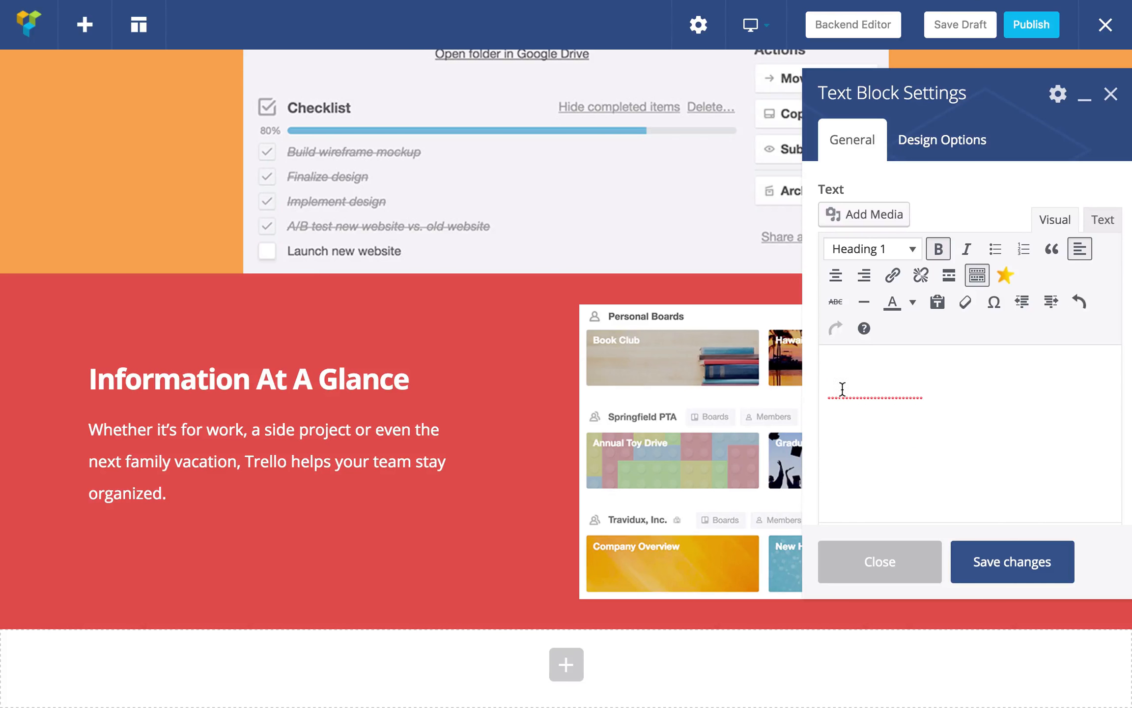
pyautogui.write('Work With Any Team')
pyautogui.click(1013, 561)
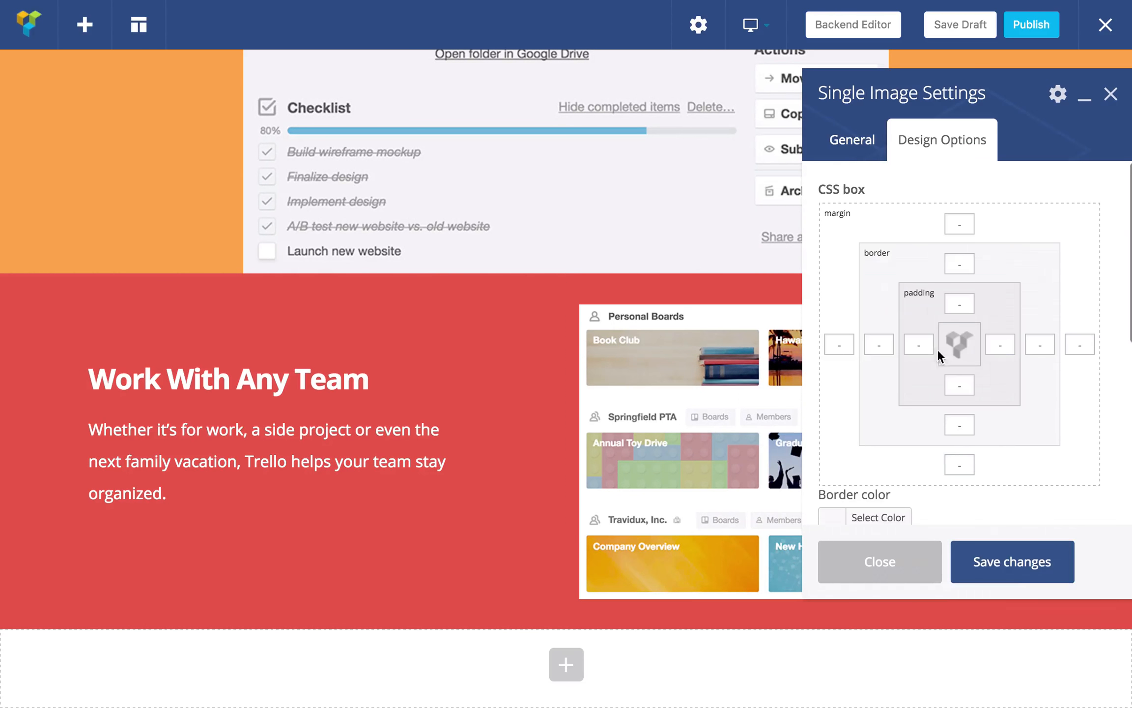
# Step: Adjust the boards image's margins and add a Classic Red "Build Your Dream Team" button with a -10px top margin below the description
pyautogui.click(1013, 561)
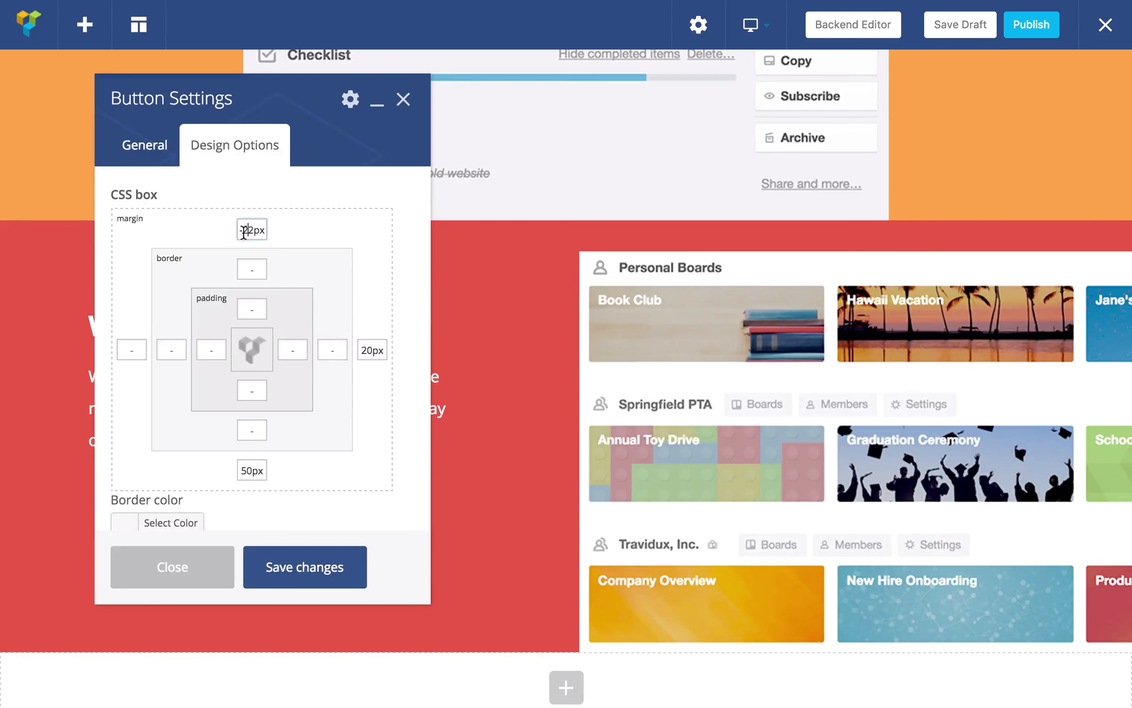
pyautogui.click(806, 571)
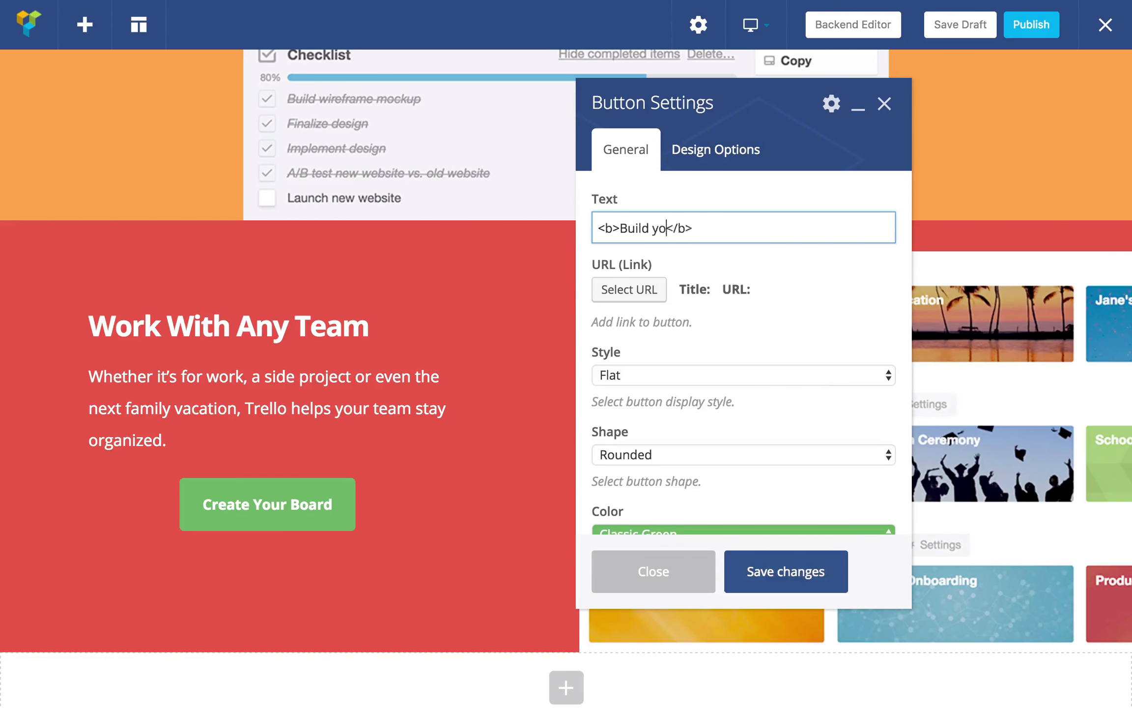
pyautogui.scroll(-2, 737, 394)
pyautogui.click(765, 439)
pyautogui.click(757, 473)
pyautogui.click(786, 571)
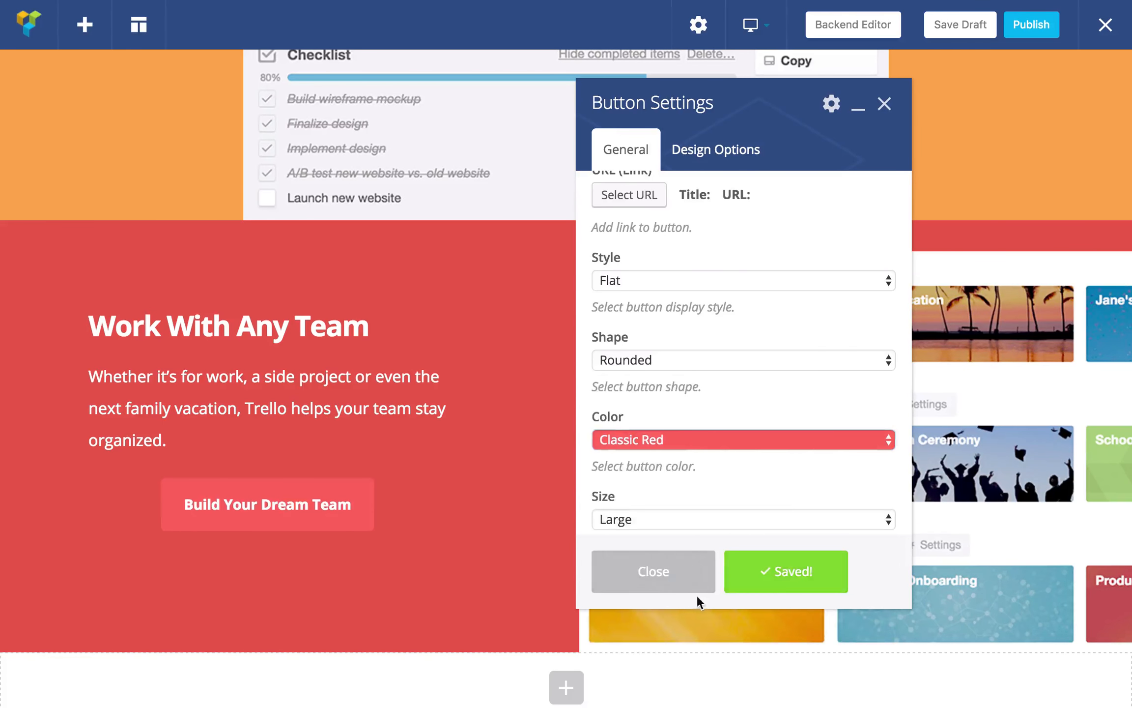
# Step: Left-align the "Build Your Dream Team" button, set its left margin to 100, and save
pyautogui.scroll(-3, 700, 480)
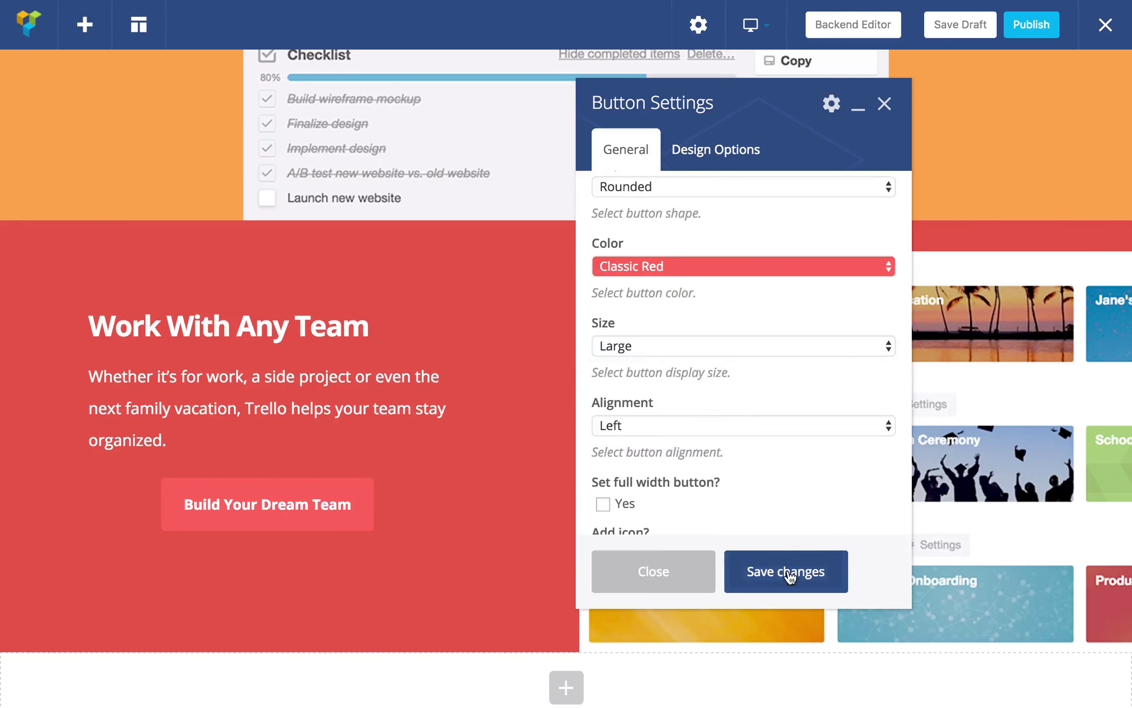
pyautogui.click(791, 571)
pyautogui.click(737, 425)
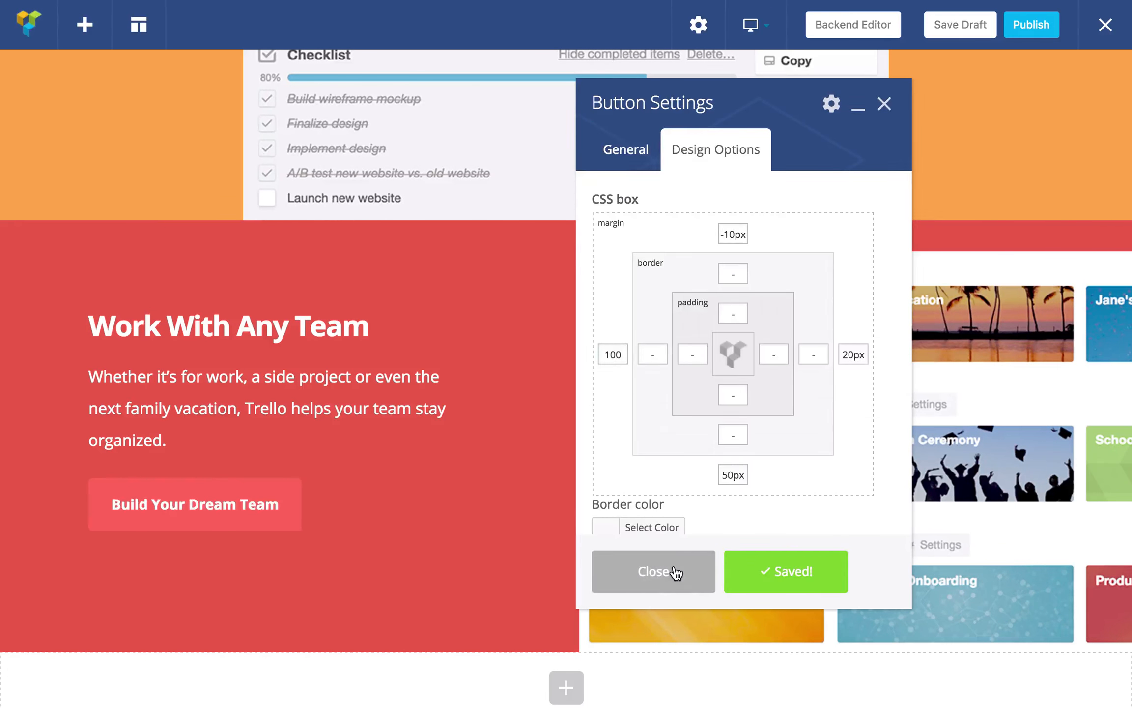
pyautogui.click(675, 573)
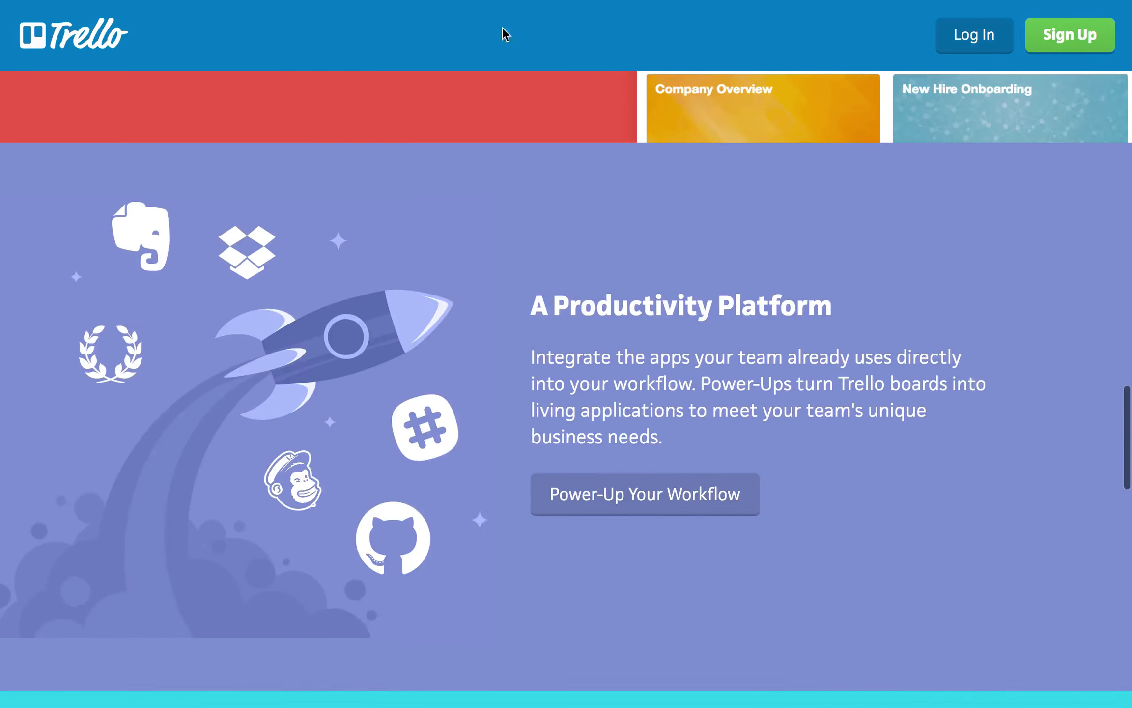
# Step: Duplicate the red row with a purple-blue background and make its button purple with the text "Power-Up Your Workflow"
pyautogui.scroll(2, 462, 371)
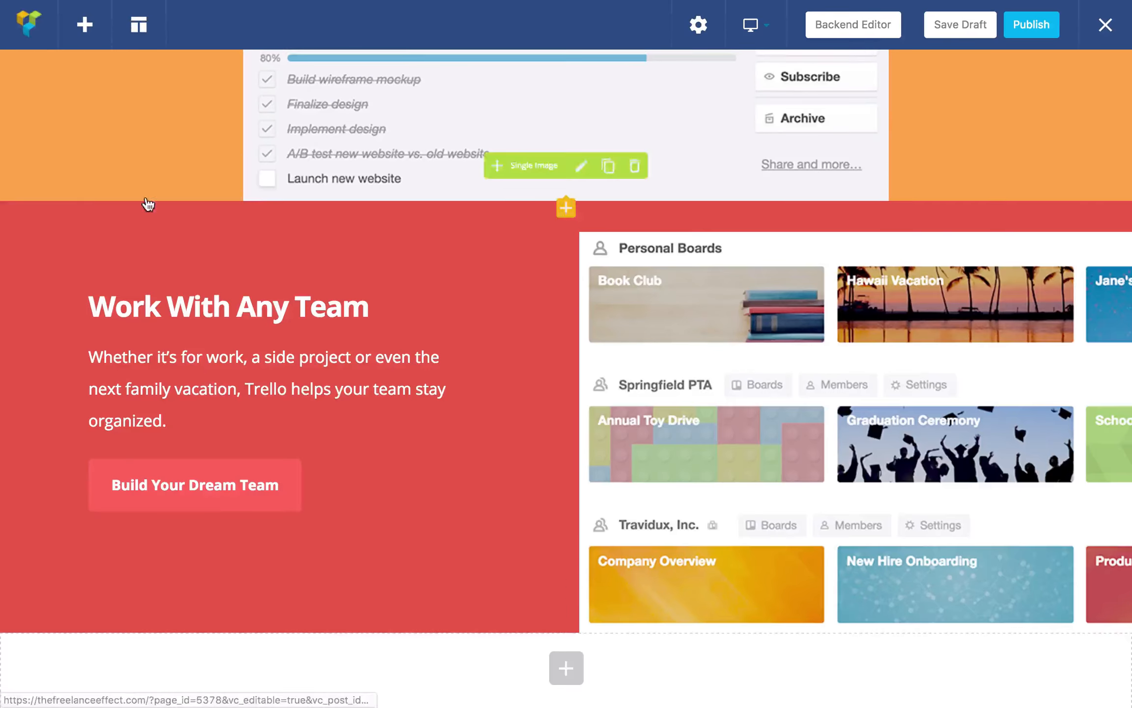
pyautogui.click(131, 184)
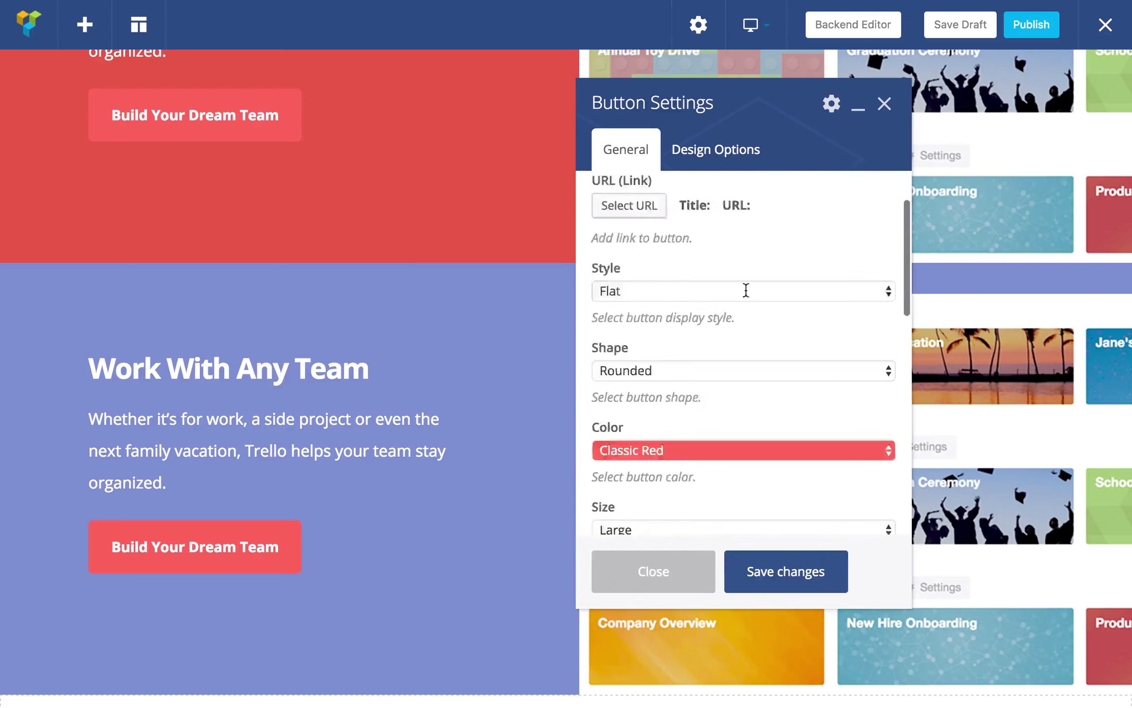
pyautogui.scroll(-3, 746, 291)
pyautogui.click(743, 304)
pyautogui.click(710, 396)
pyautogui.click(787, 571)
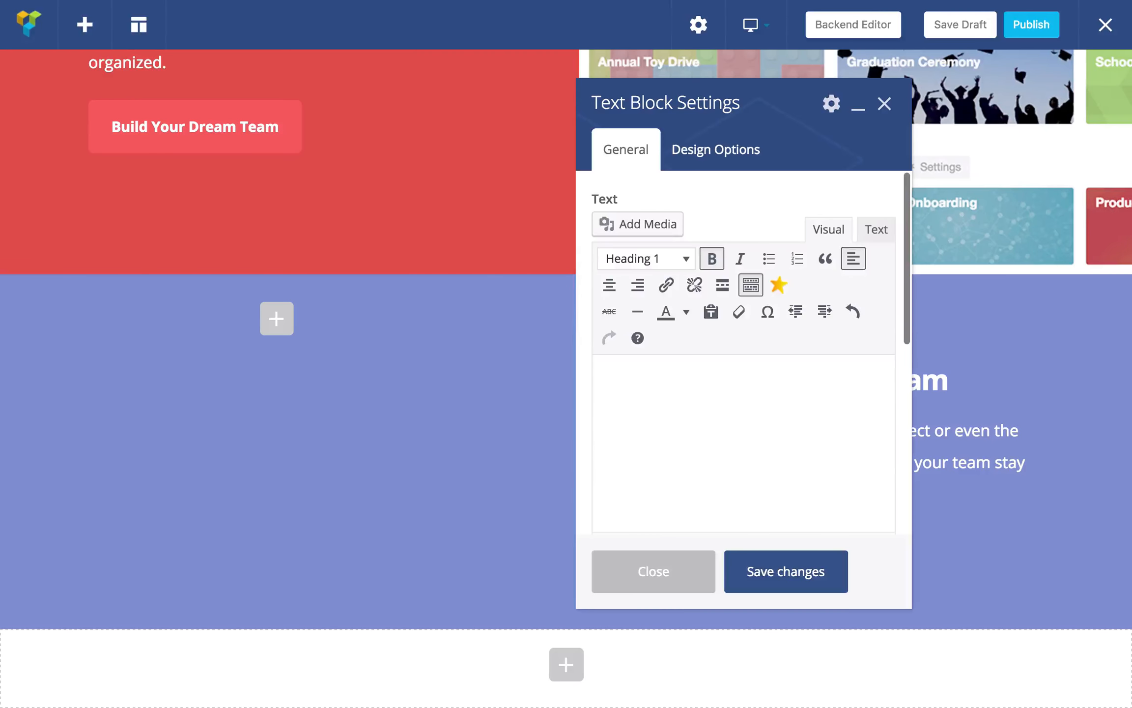
# Step: Fill the purple-blue row with the heading "A Productivity Platform", the "Integrate the apps…" description, and the rocket illustration at size large
pyautogui.write('A Productivity Platform')
pyautogui.click(777, 580)
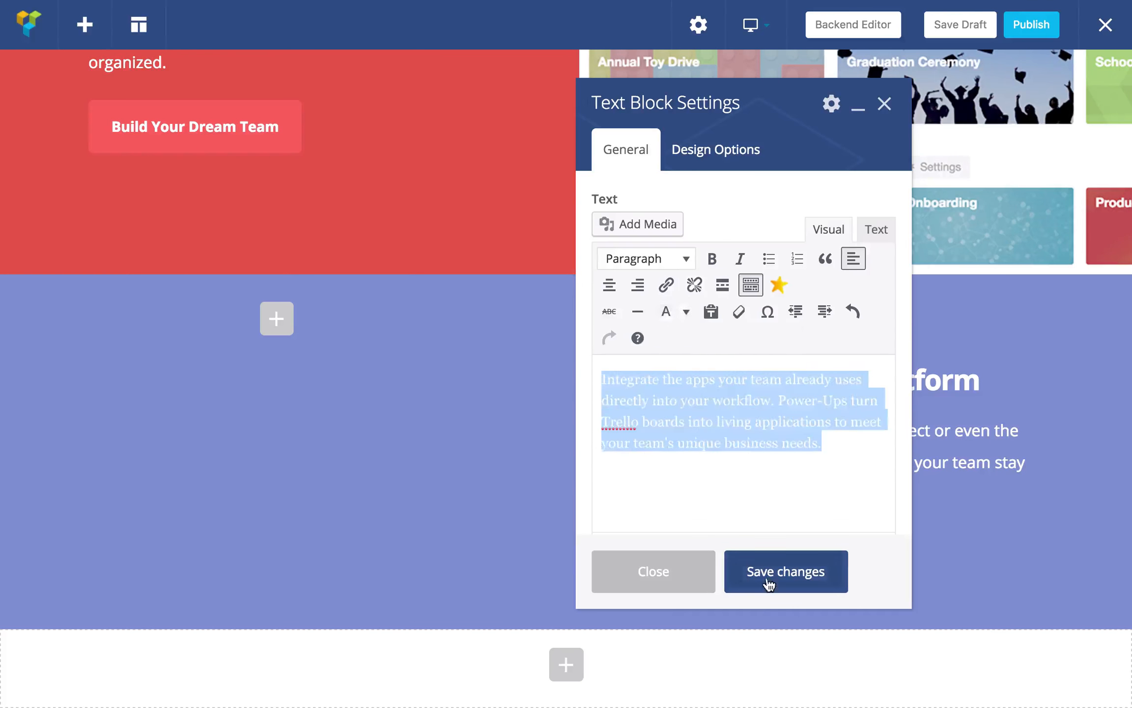
pyautogui.click(765, 584)
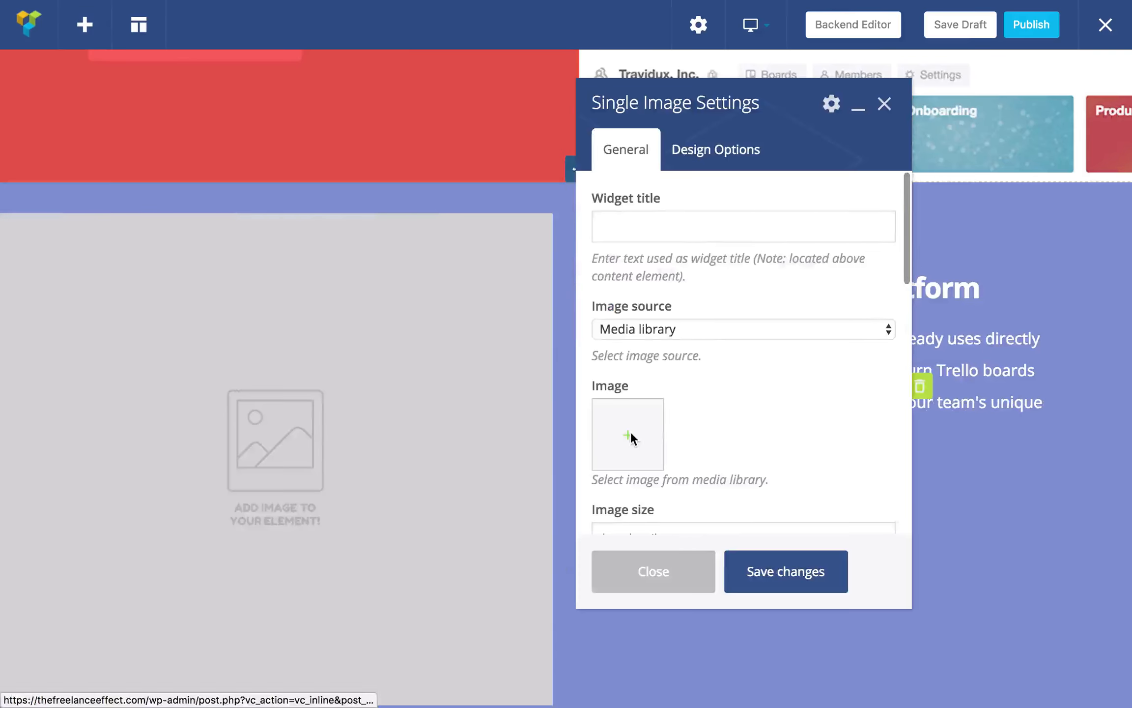
pyautogui.click(630, 432)
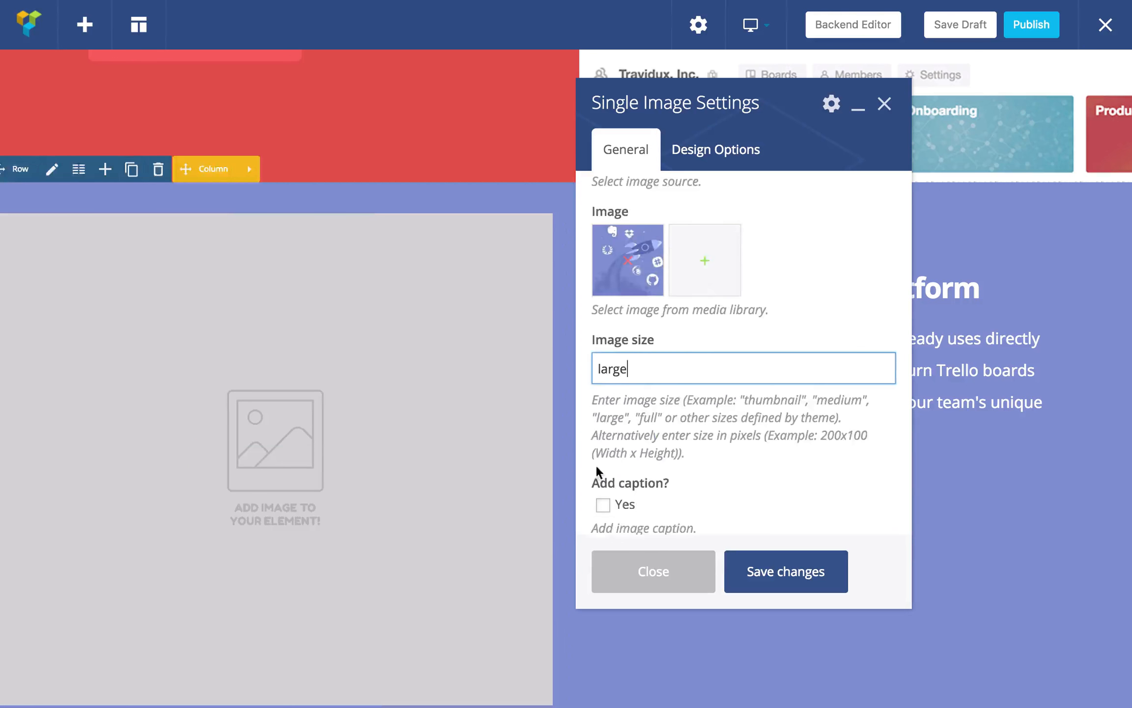
pyautogui.click(788, 570)
# Step: Set the left margin of the purple-blue row's heading, description and button to 0 and save each
pyautogui.click(859, 290)
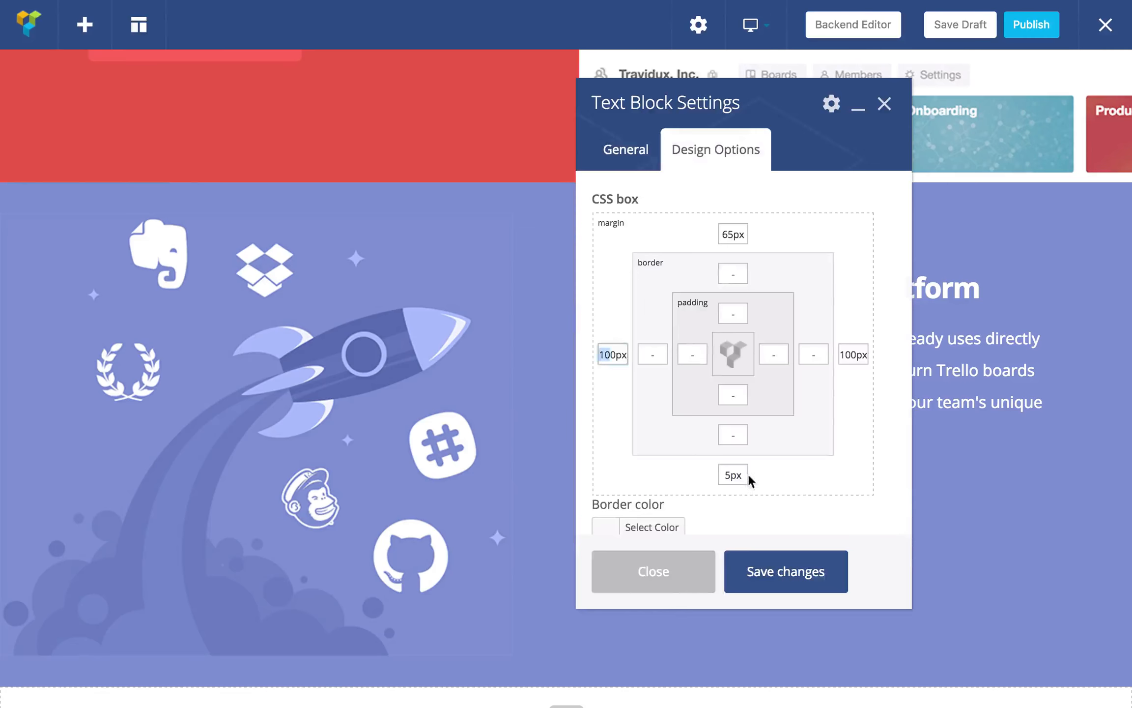
pyautogui.click(308, 591)
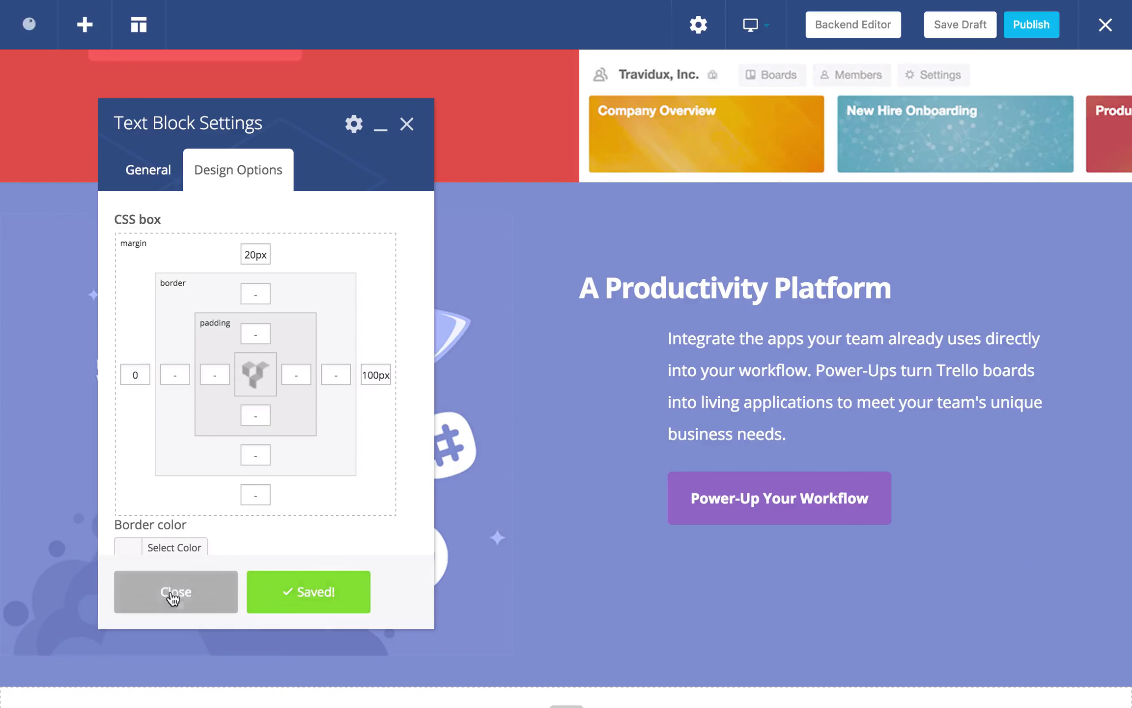
pyautogui.click(176, 591)
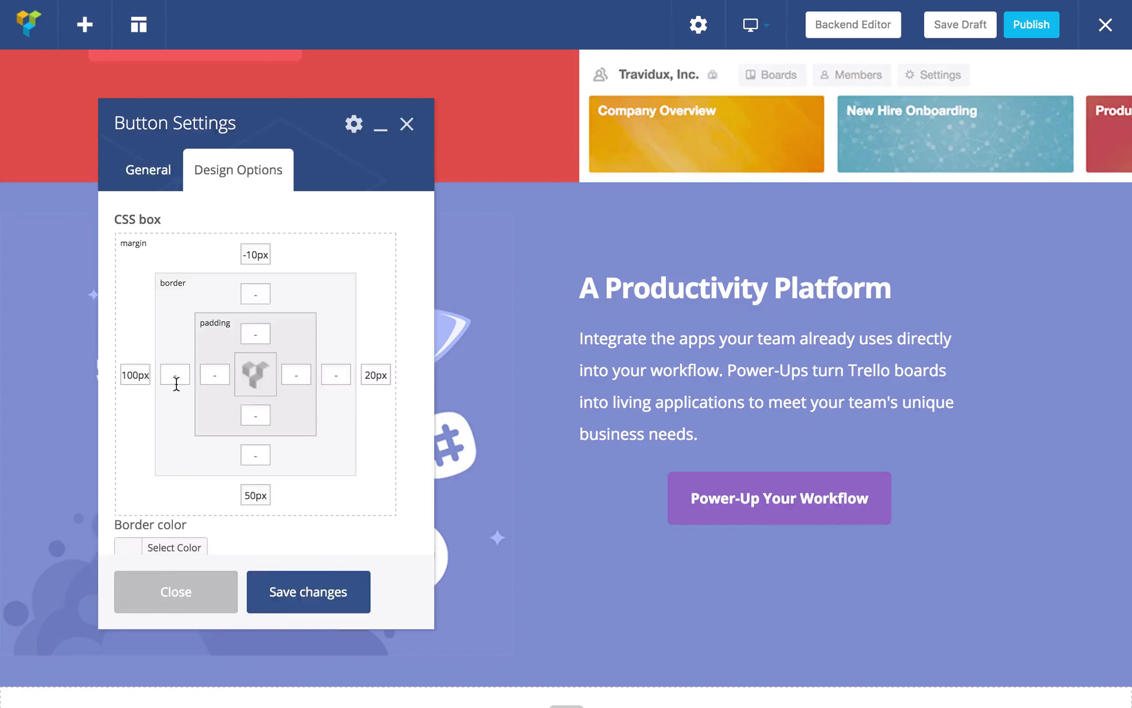
pyautogui.click(309, 591)
# Step: Review the finished red and purple-blue sections and compare them with the matching sections on the Trello reference site
pyautogui.scroll(10, 924, 470)
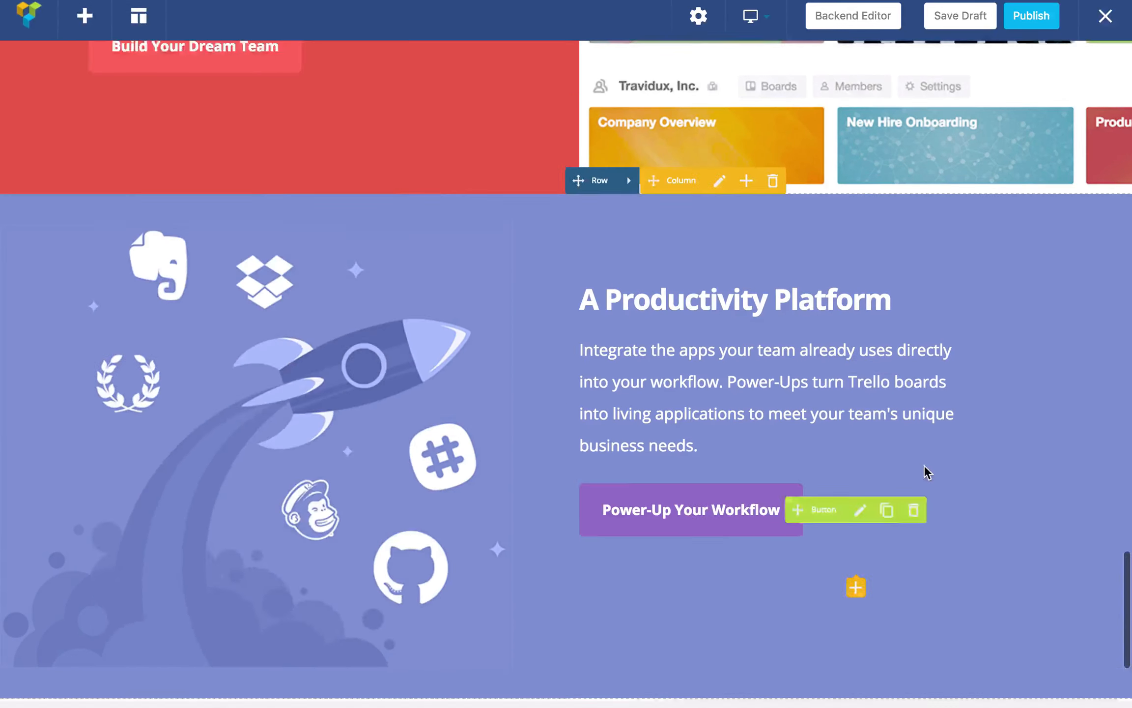
pyautogui.scroll(1, 729, 605)
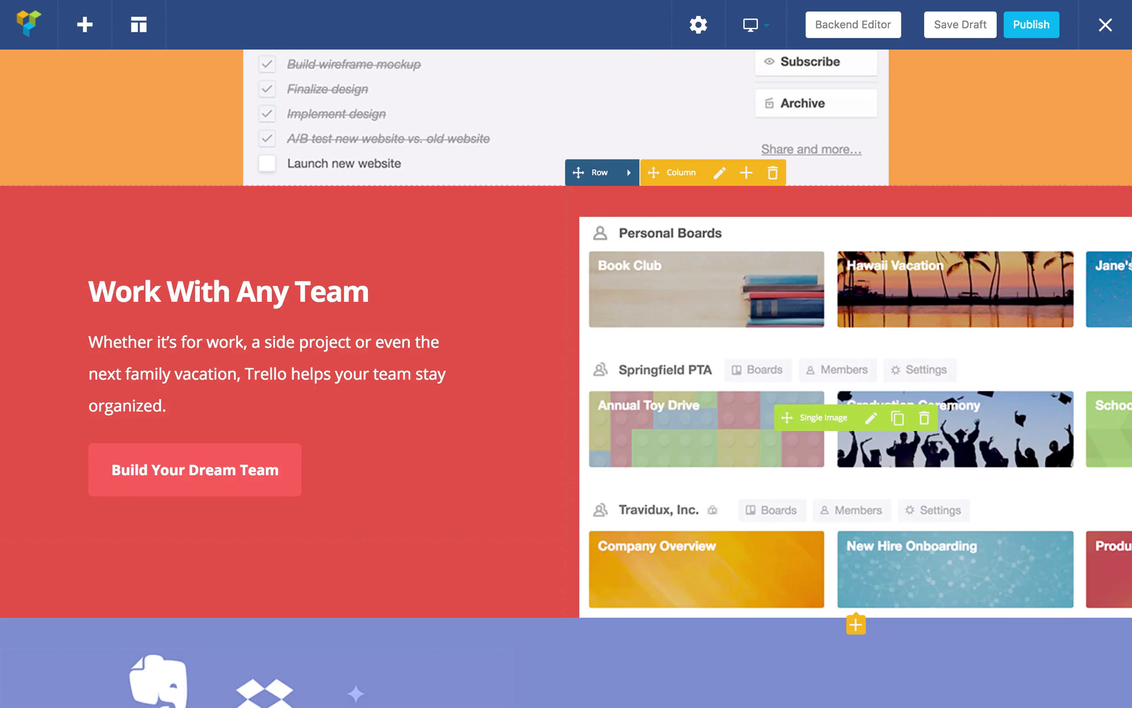
pyautogui.scroll(-10, 736, 351)
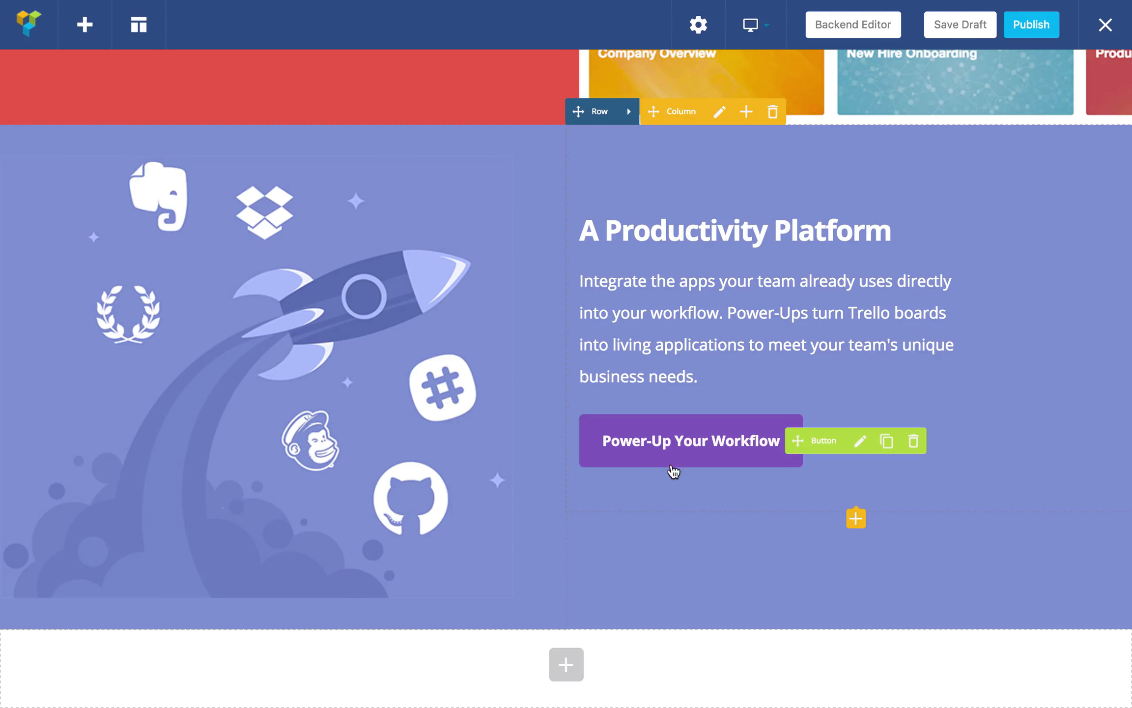
pyautogui.moveTo(450, 5)
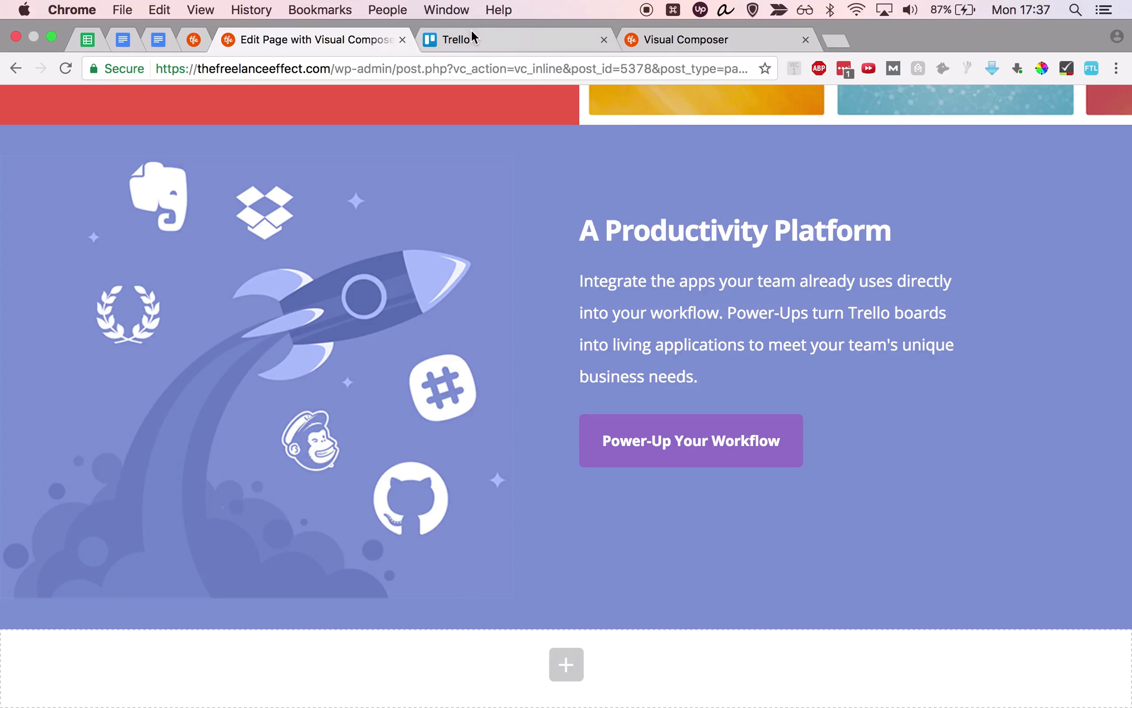
pyautogui.click(472, 37)
pyautogui.click(649, 584)
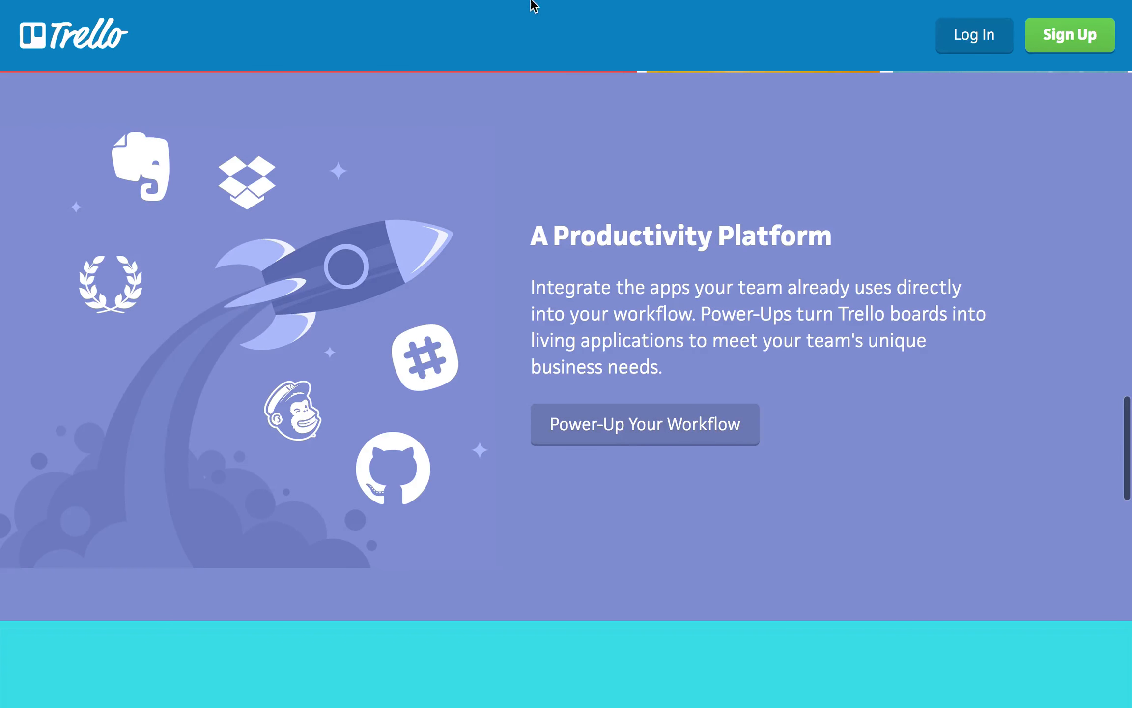
pyautogui.moveTo(466, 5)
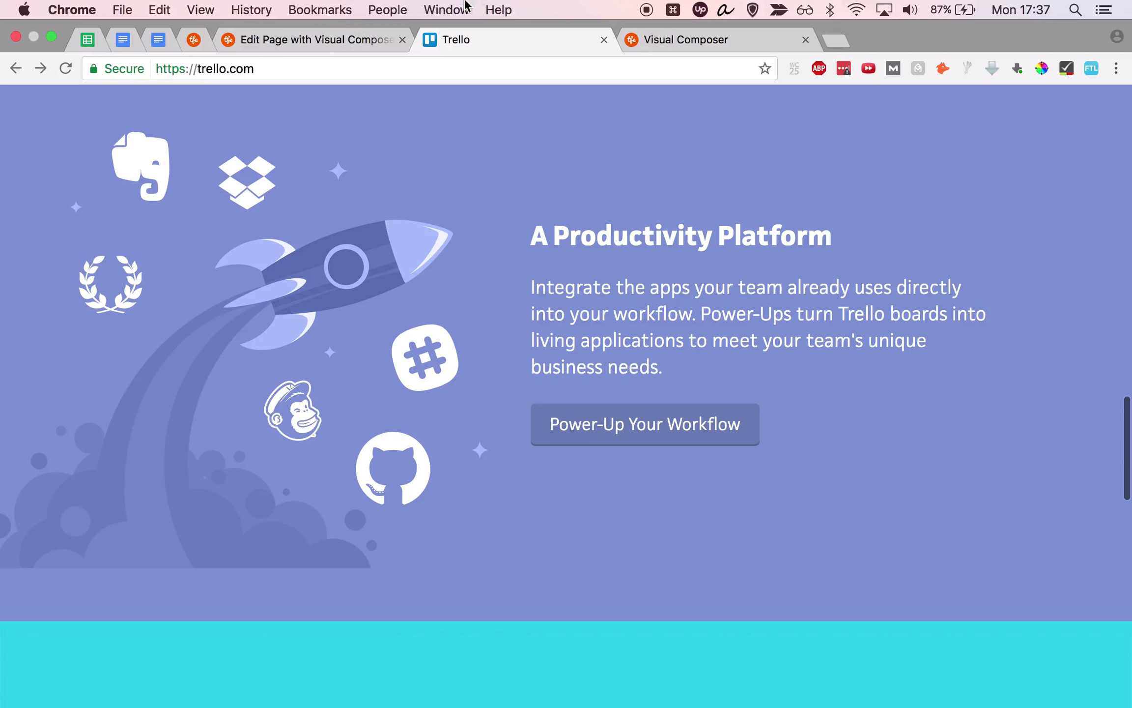
pyautogui.click(325, 43)
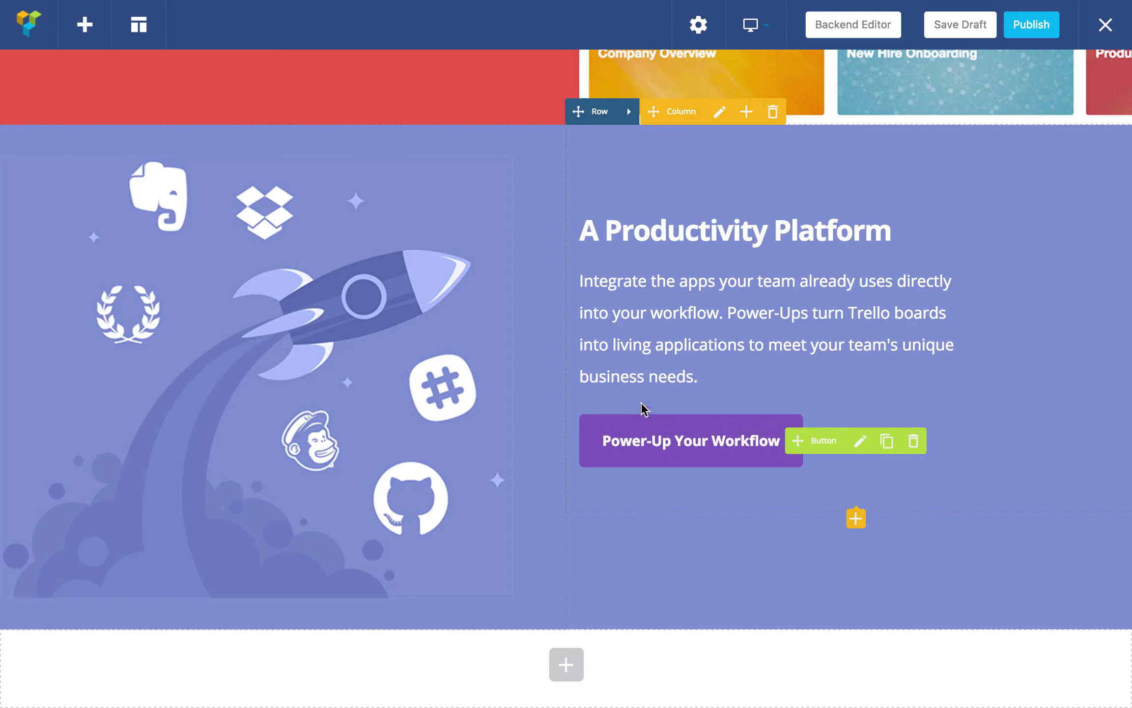
pyautogui.moveTo(737, 472)
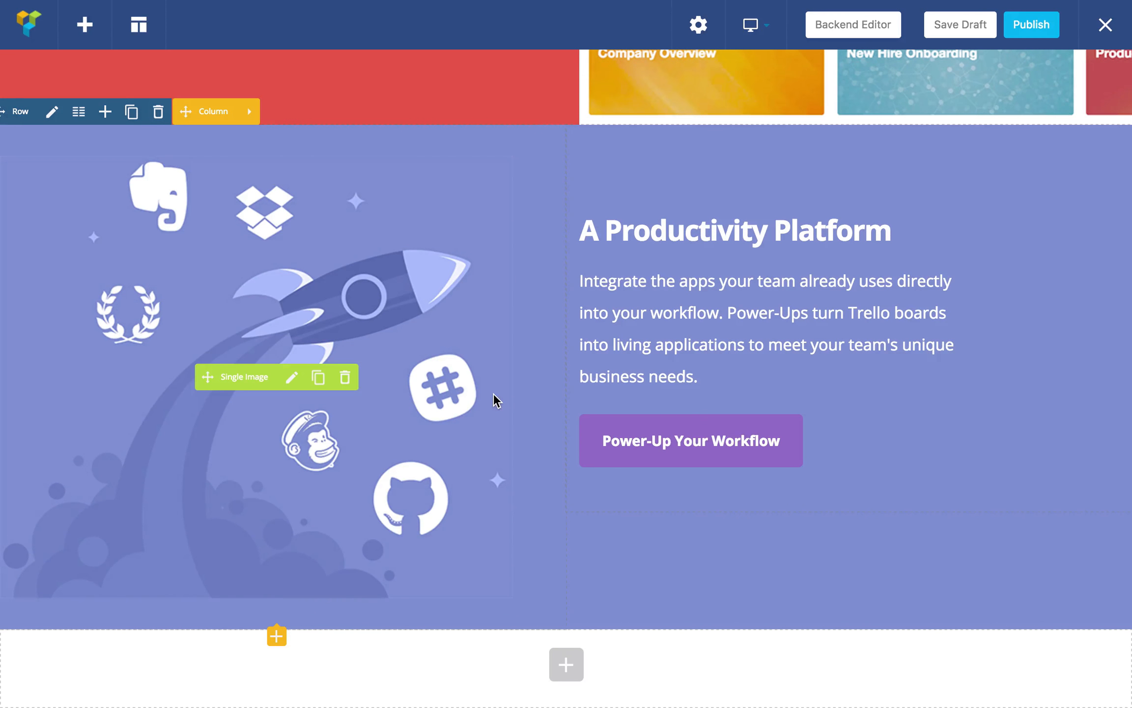
pyautogui.hotkey('ctrl', 'Tab')
pyautogui.scroll(-3, 523, 311)
pyautogui.click(317, 41)
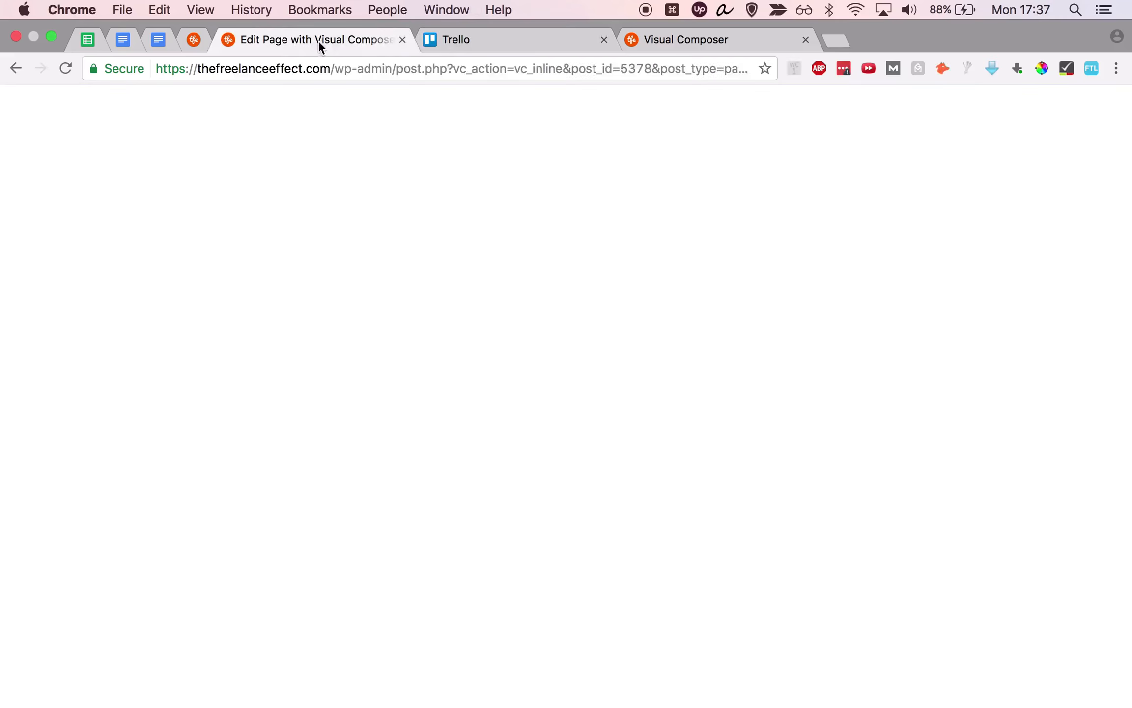
pyautogui.hotkey('ctrl', 'Tab')
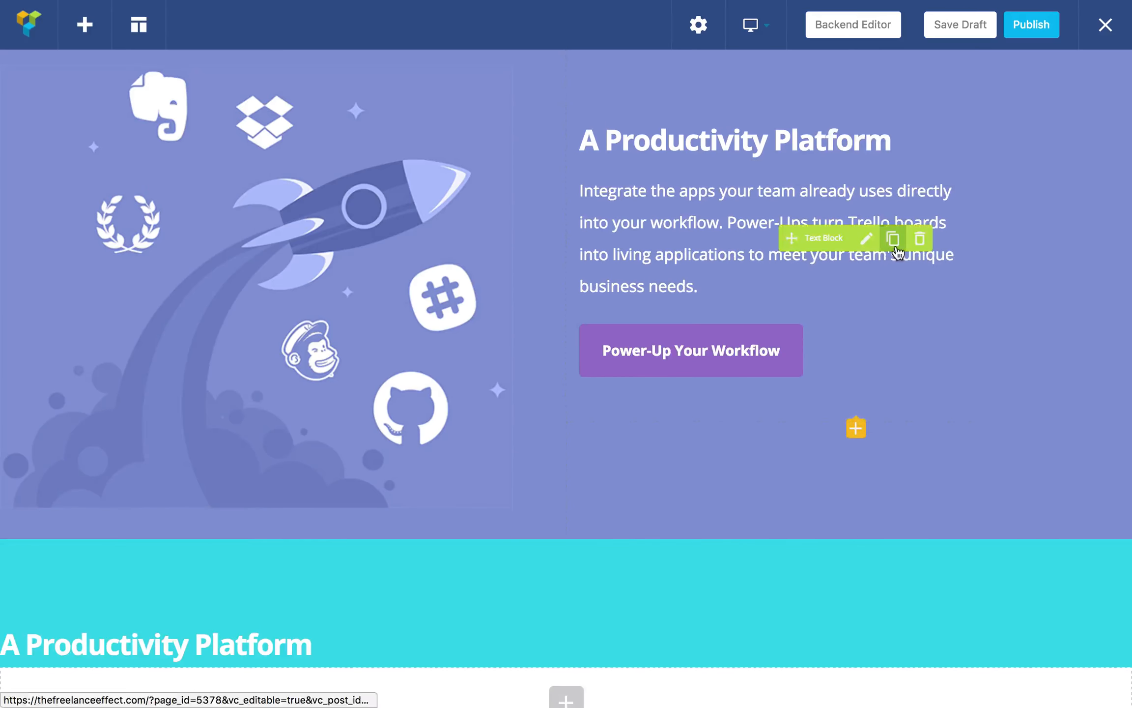
# Step: Build a cyan 1/2 + 1/2 husky row from copies of the purple-blue row's heading and description, with 100px left and right margins
pyautogui.click(892, 238)
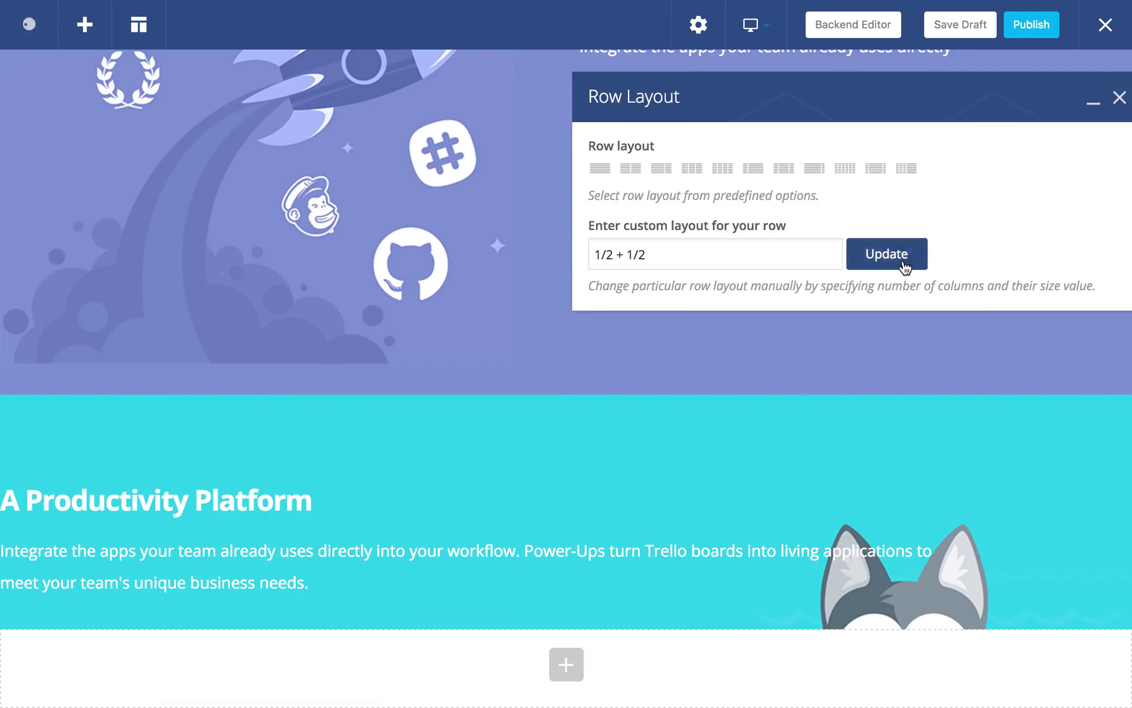
pyautogui.click(872, 263)
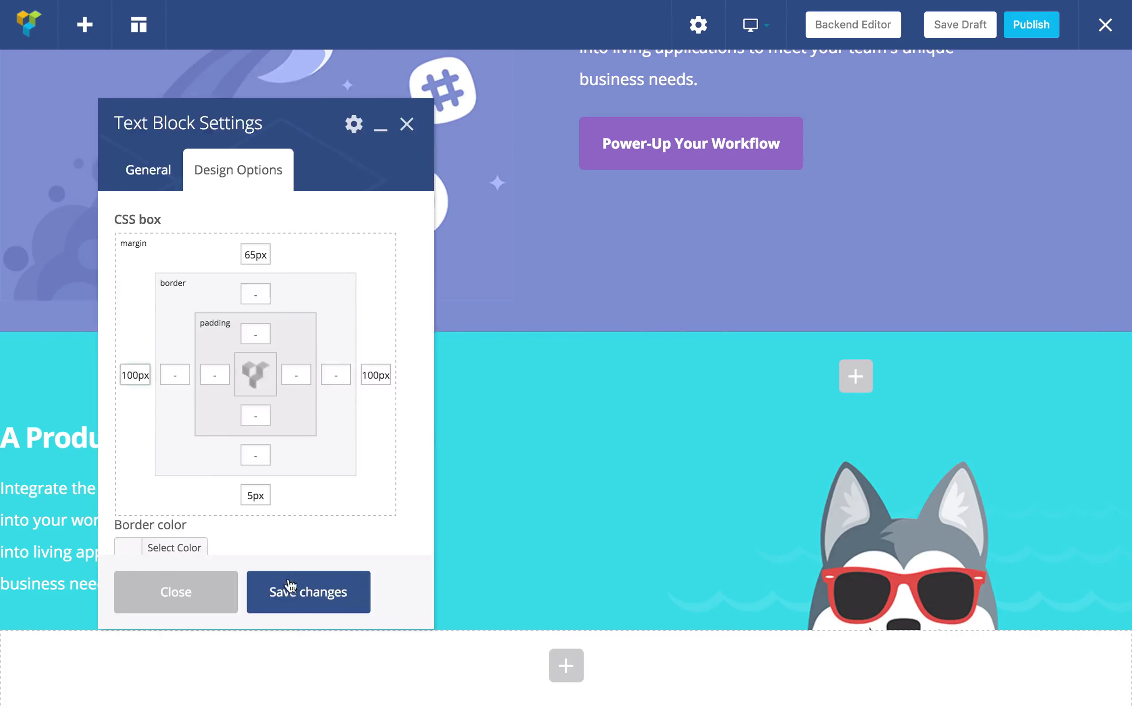
pyautogui.click(286, 587)
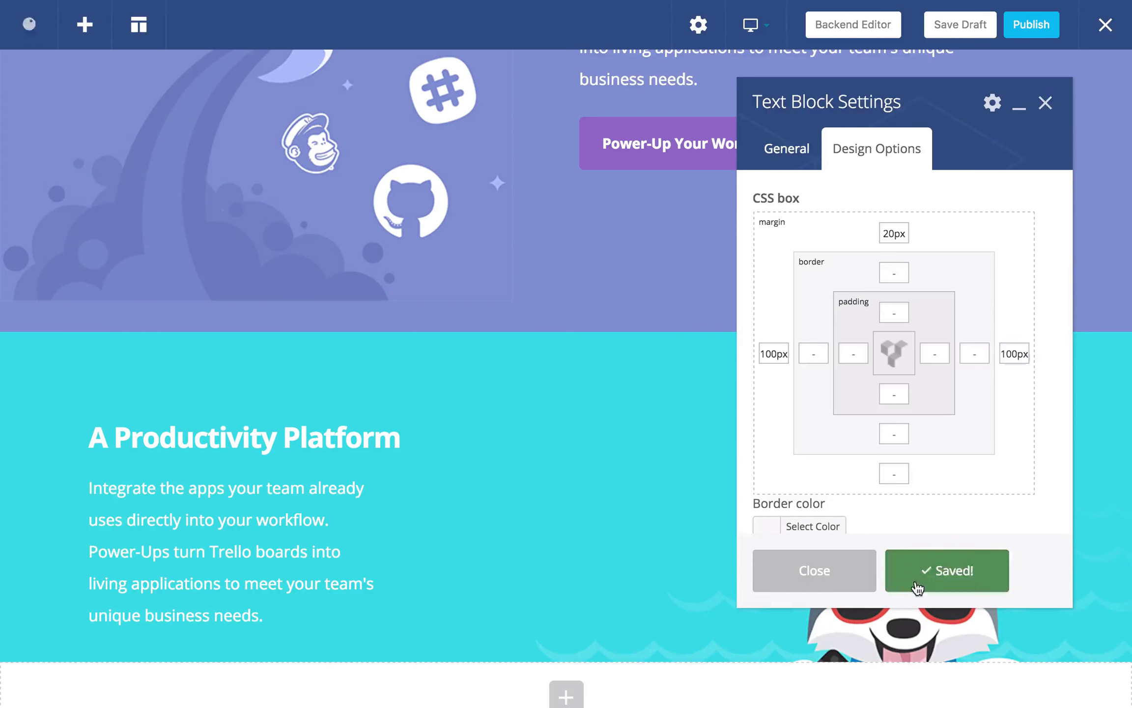
# Step: Add the App Store badge below the cyan row's description at size medium, with a left margin that aligns it with the text
pyautogui.click(885, 586)
pyautogui.click(276, 669)
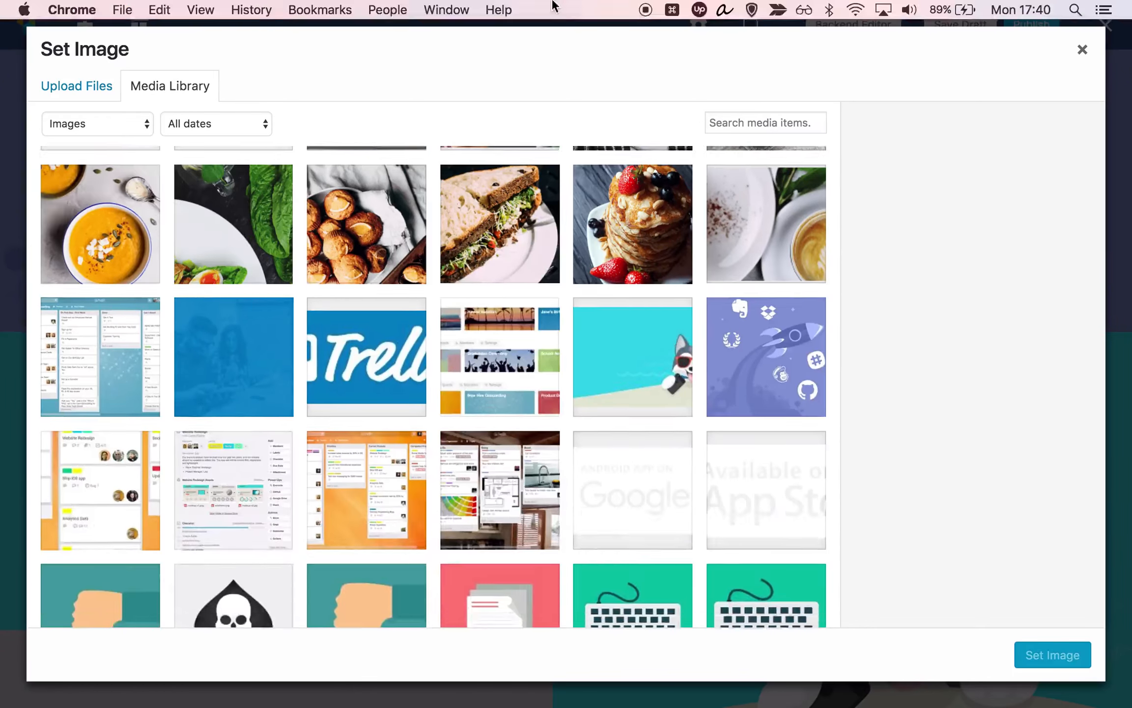
pyautogui.click(766, 502)
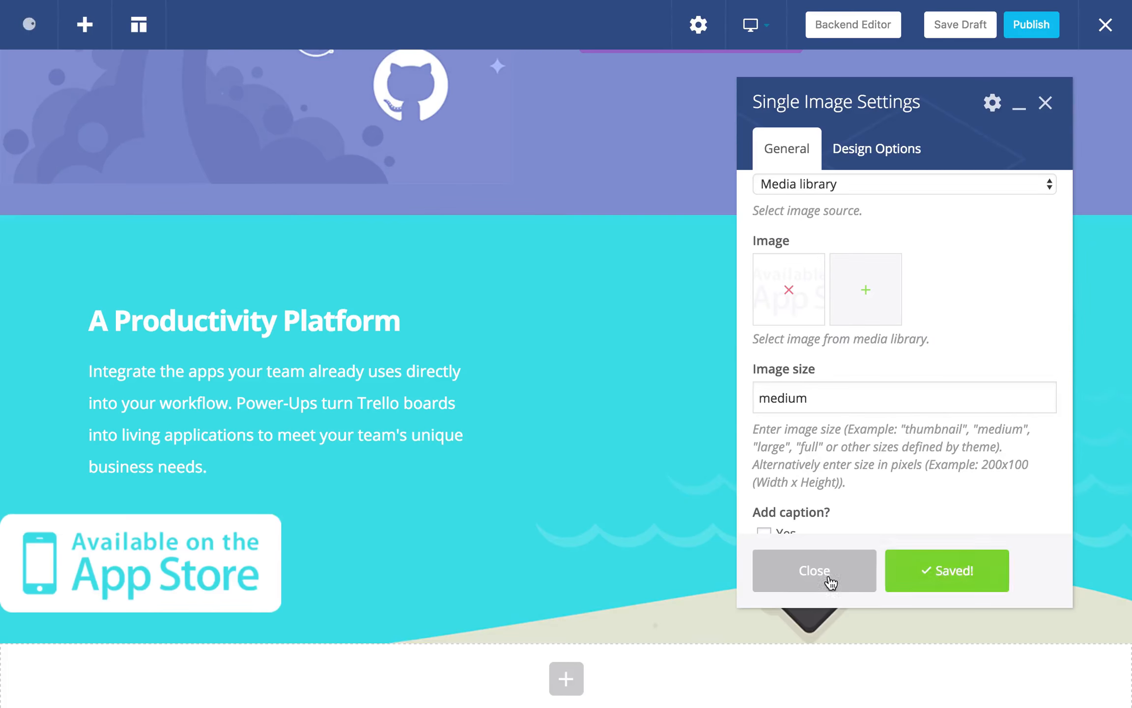
pyautogui.write('thumb')
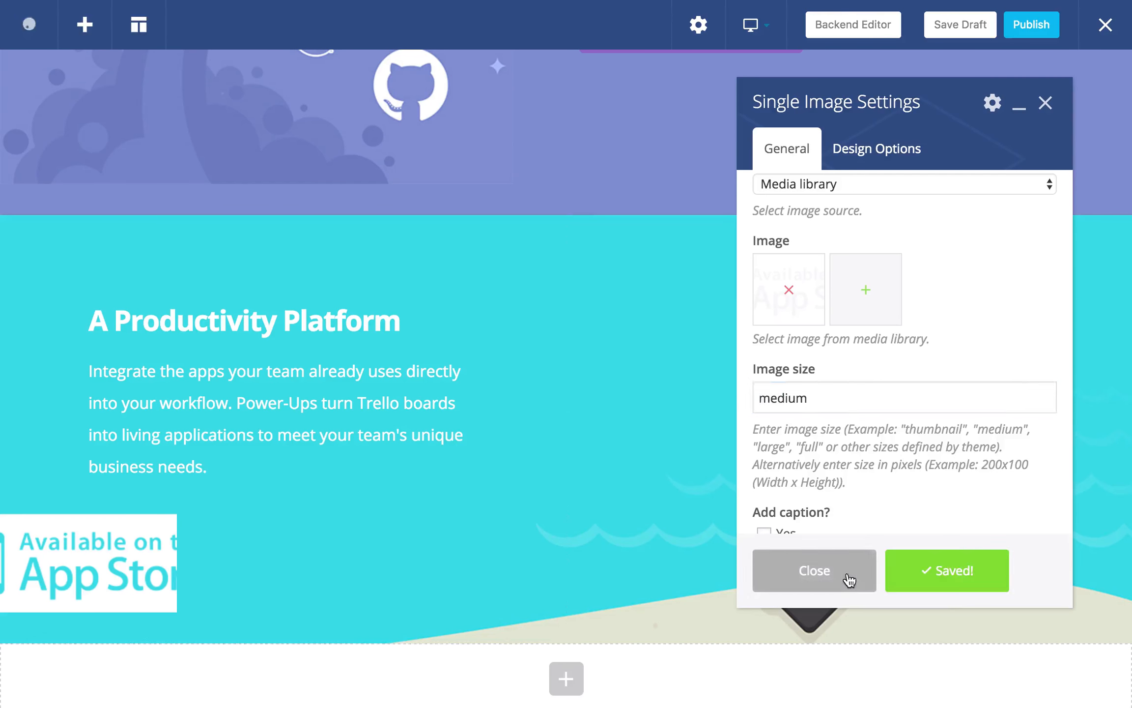
pyautogui.click(877, 148)
pyautogui.click(815, 570)
# Step: Duplicate the App Store badge and replace the copy's image with the Google Play badge, btn-playstore.png, at size medium
pyautogui.click(319, 560)
pyautogui.click(293, 556)
pyautogui.click(787, 436)
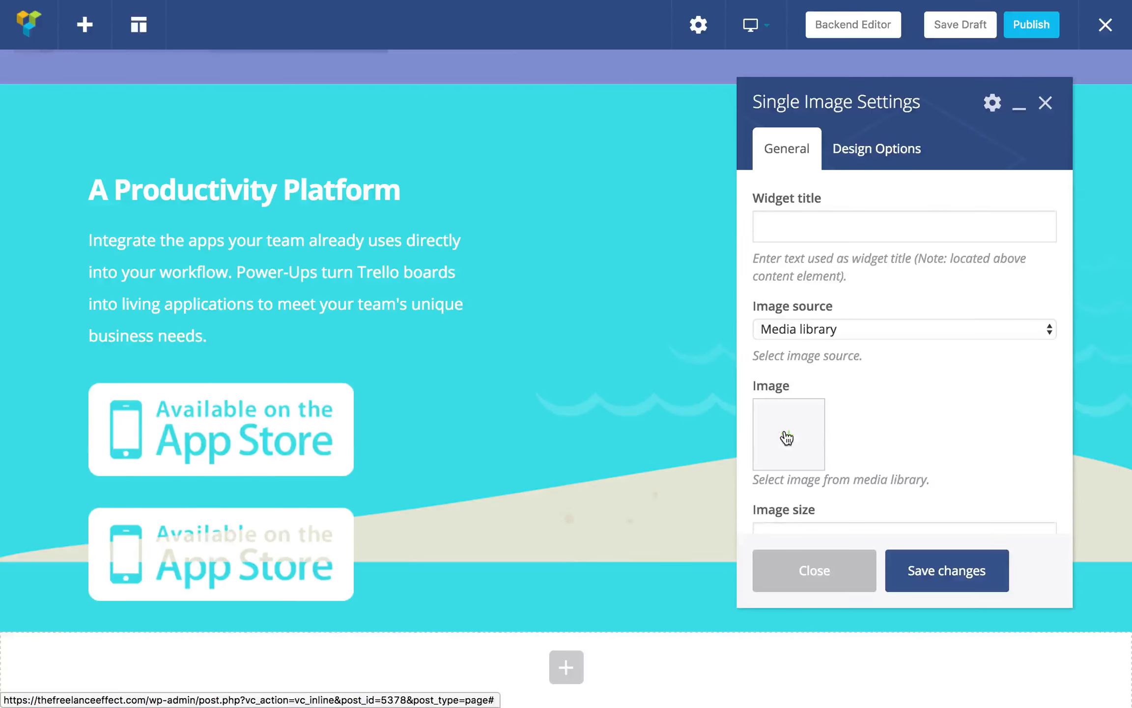
pyautogui.click(789, 435)
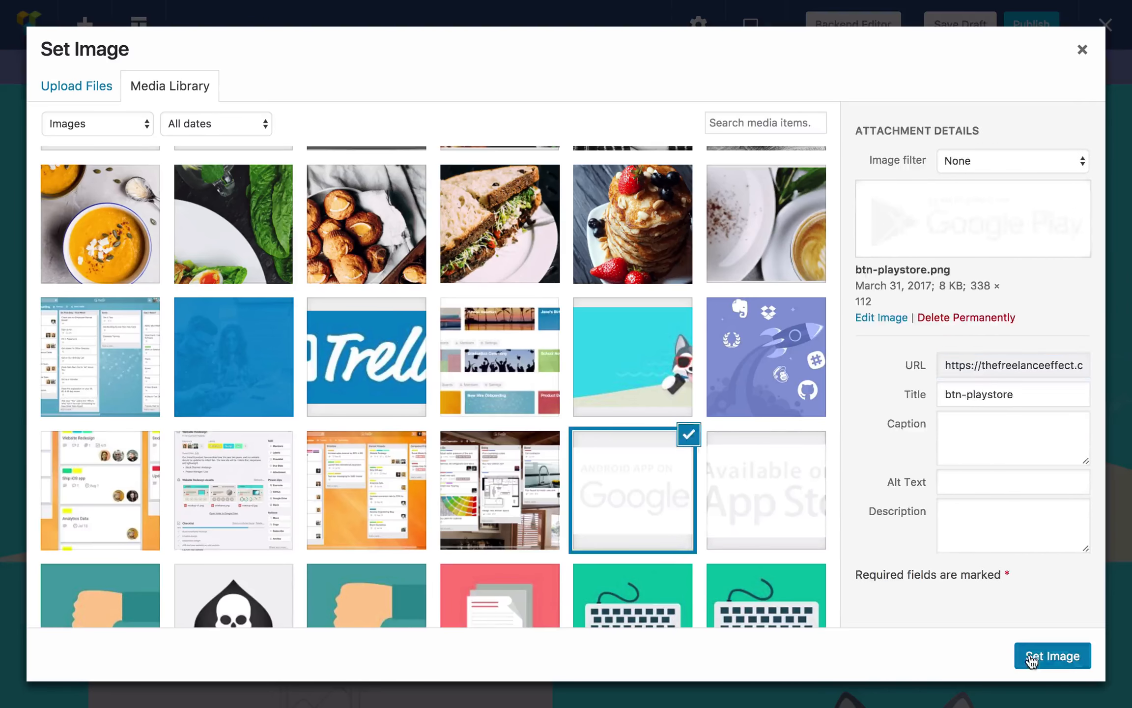
pyautogui.click(1051, 653)
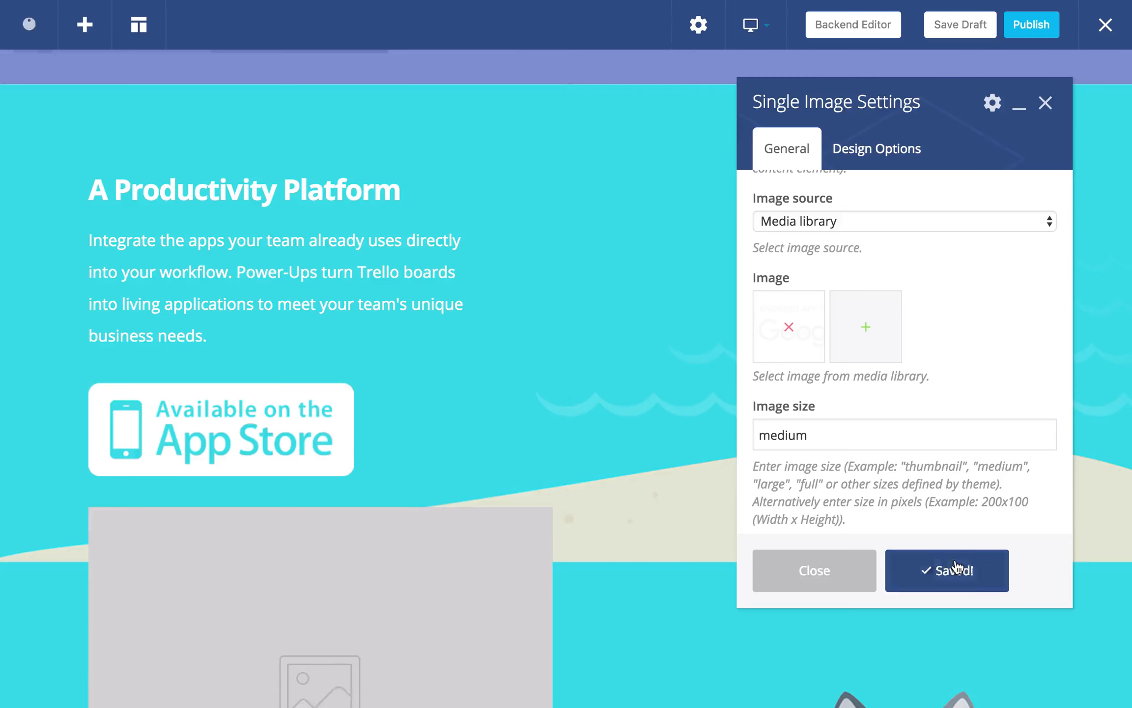
pyautogui.click(940, 570)
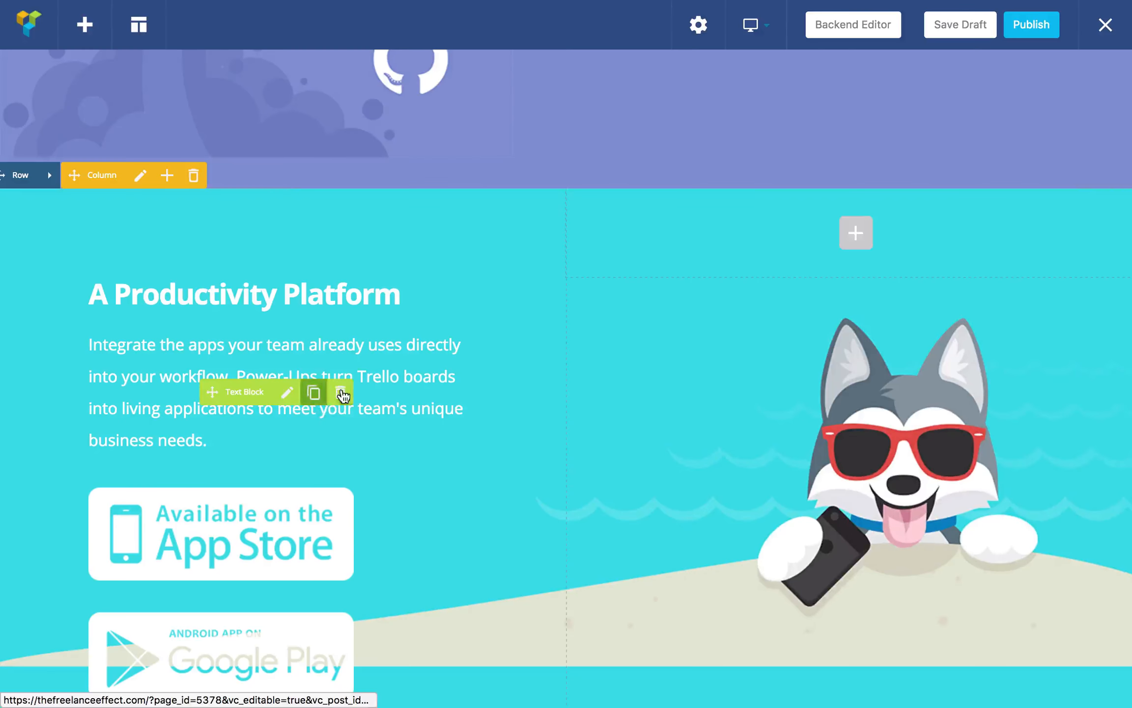
# Step: Replace the cyan row's description with the "No matter where you are, Trello stays in sync…" text and its heading with "Always In Sync"
pyautogui.click(285, 391)
pyautogui.write('No matter where you are, Trello stays in sync across all of your devices. Collaborate with your team anywhere, from sitting on the bus to sitting on the beach.')
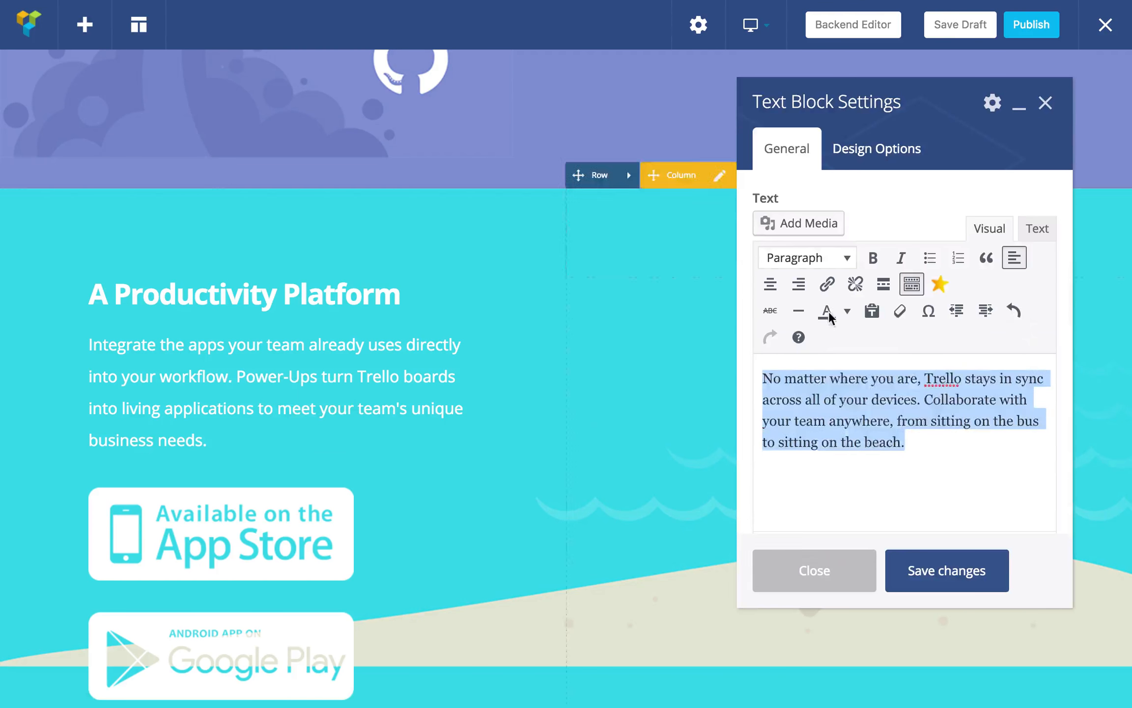
pyautogui.click(945, 573)
pyautogui.click(292, 296)
pyautogui.moveTo(783, 394); pyautogui.dragTo(901, 438)
pyautogui.write('lways In Sync')
pyautogui.press('super+a')
pyautogui.click(947, 570)
pyautogui.click(841, 576)
# Step: Change the cyan row's layout to 2/3 + 1/3 and compare it with the Always In Sync section on the Trello site
pyautogui.click(76, 175)
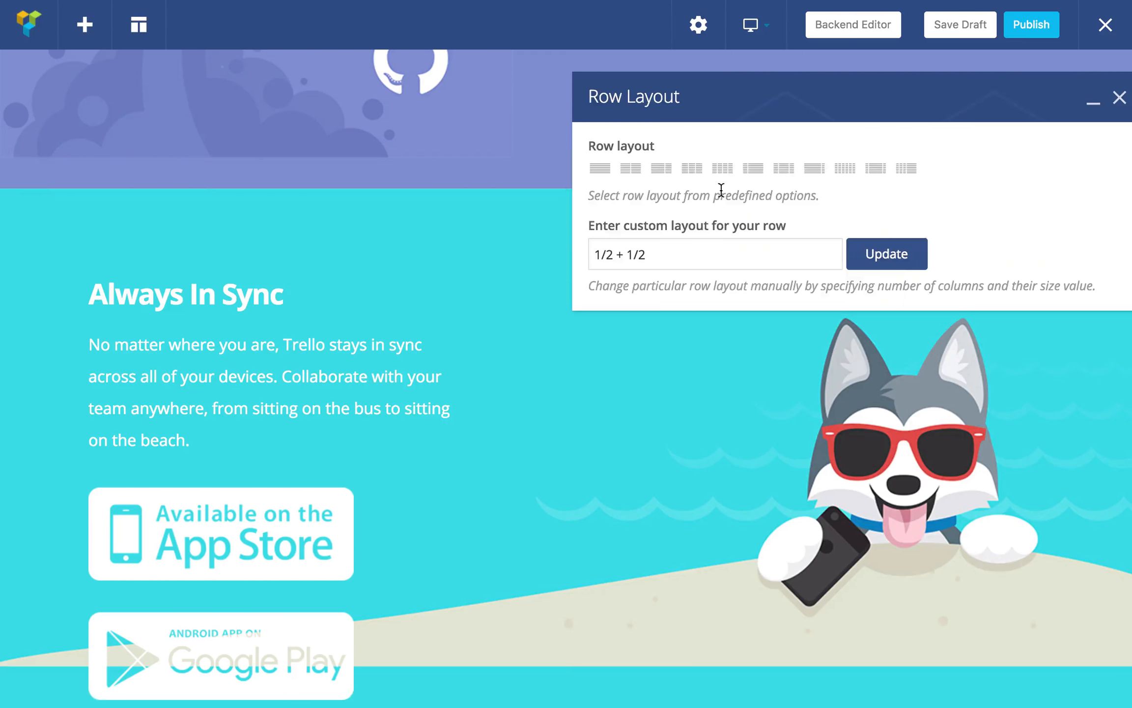
pyautogui.click(661, 169)
pyautogui.click(907, 263)
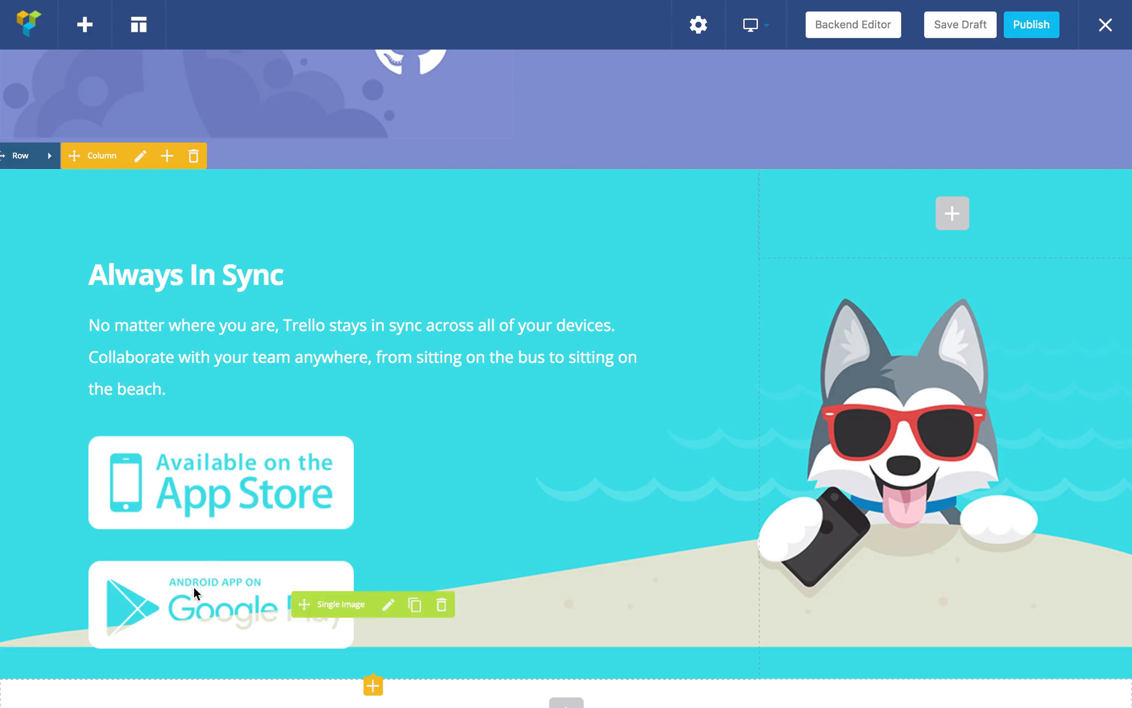
pyautogui.click(472, 40)
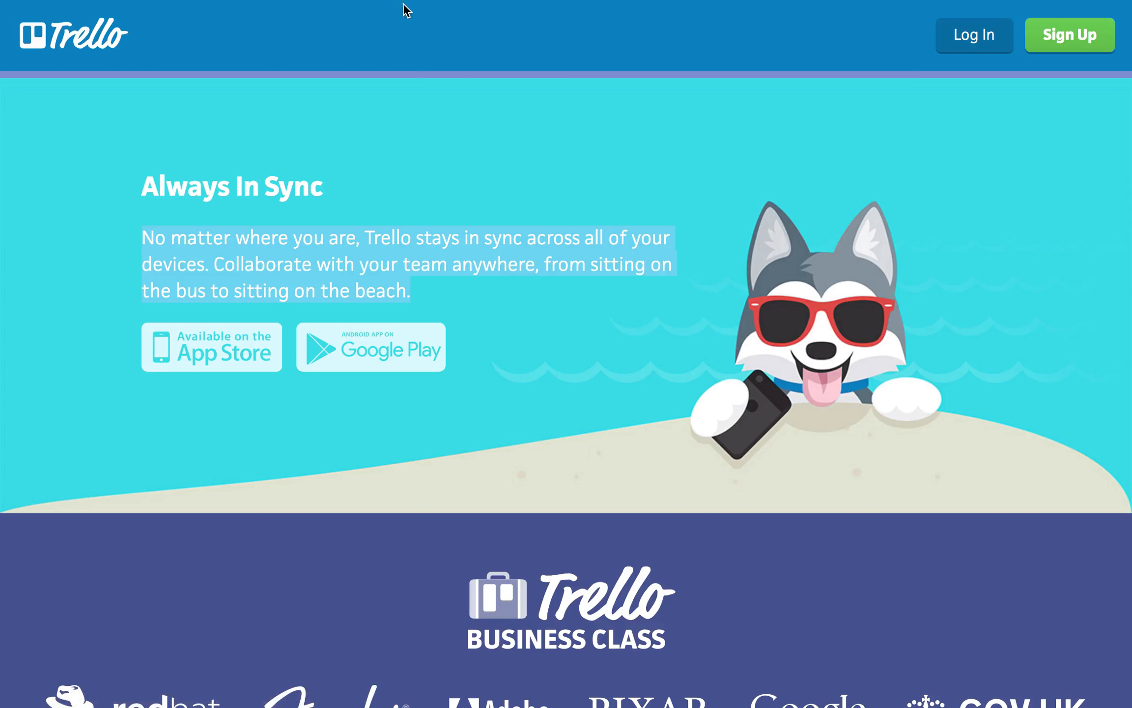
pyautogui.click(334, 43)
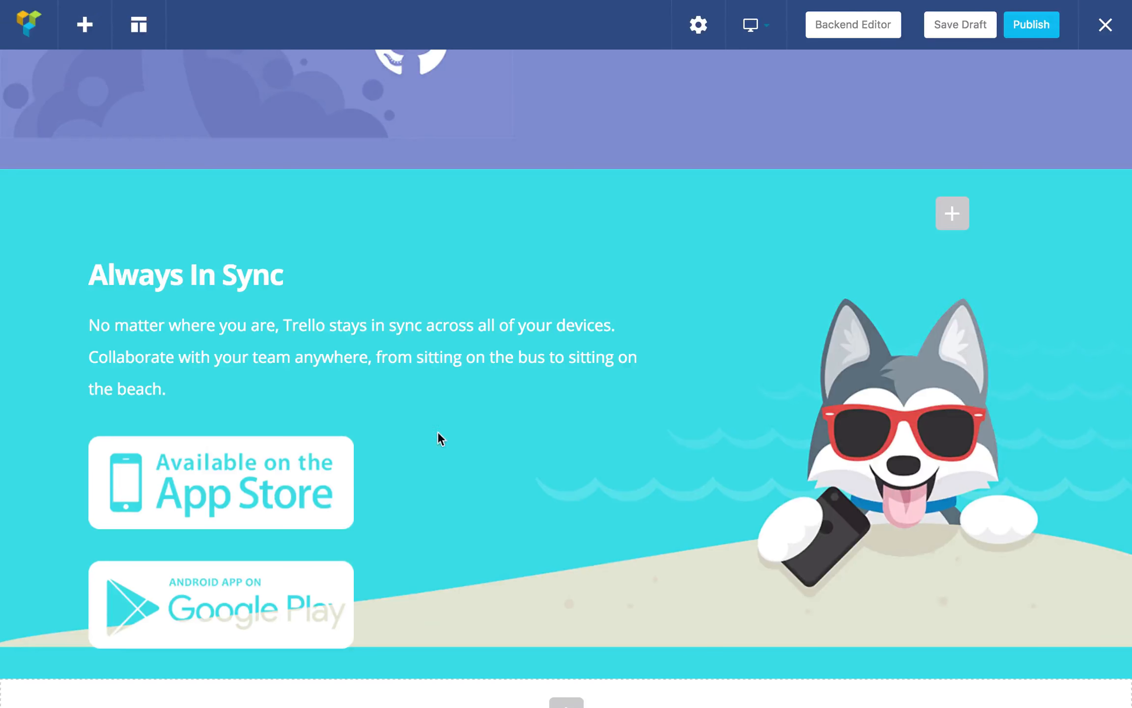
# Step: Give the new row below the cyan section the dark indigo background of Trello's Business Class section
pyautogui.scroll(-1, 457, 428)
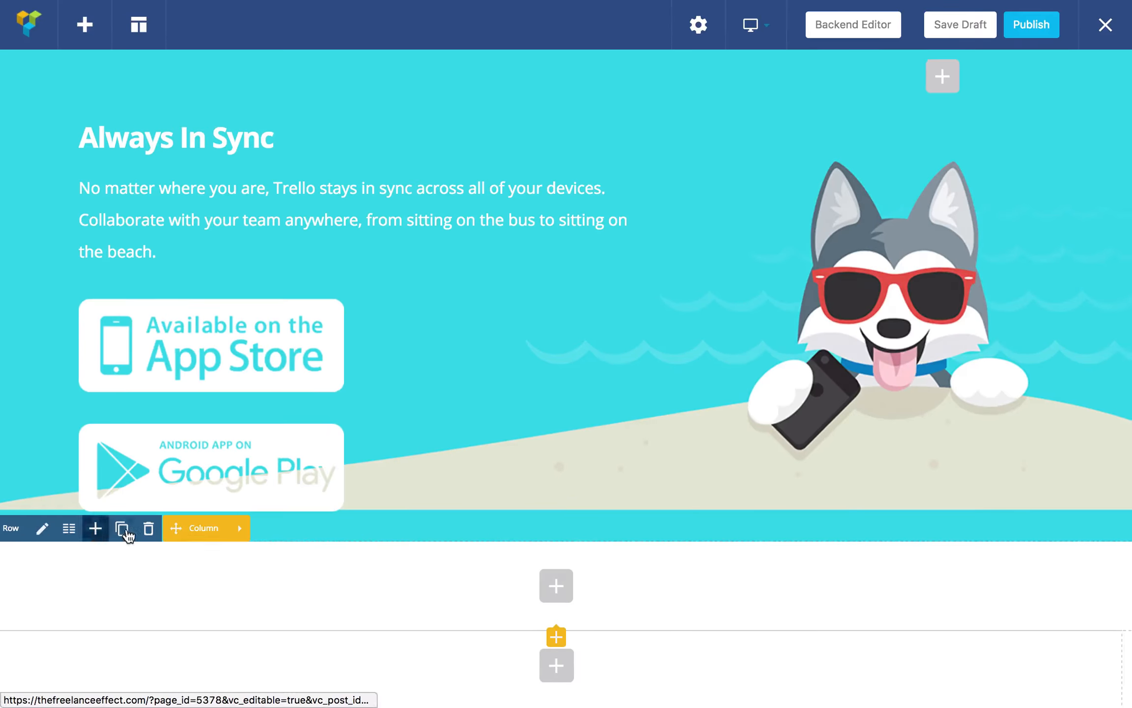
pyautogui.click(53, 528)
pyautogui.click(869, 150)
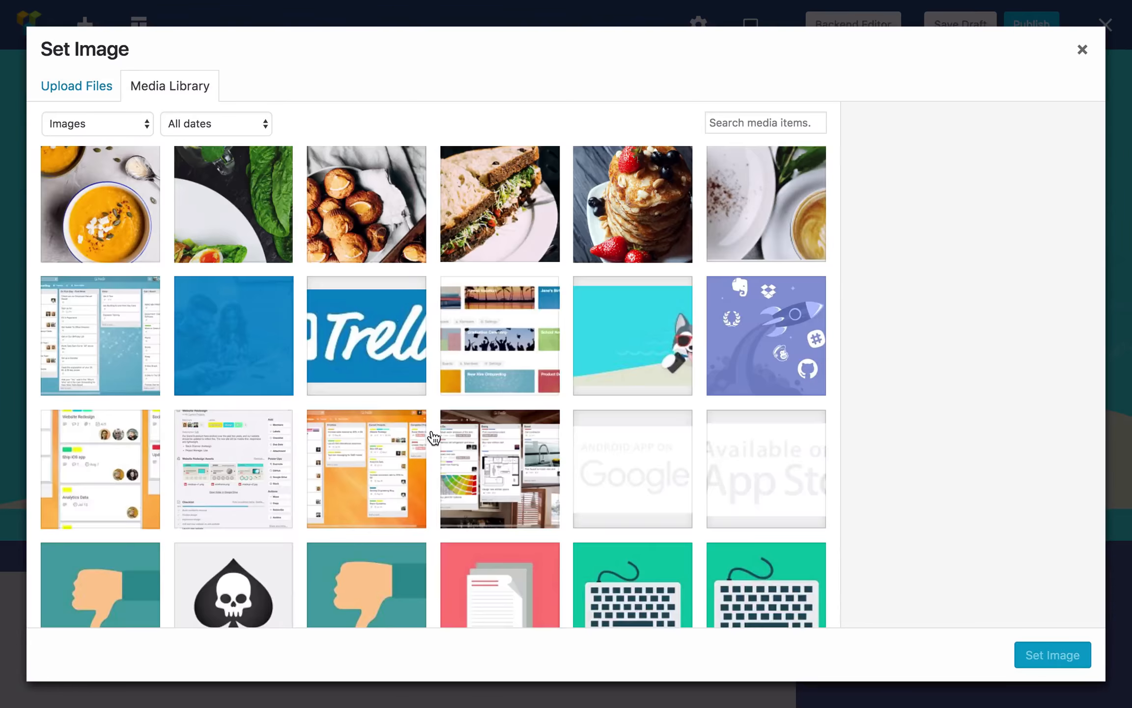
# Step: Add the centered Trello Business Class logo to the indigo row at image size medium
pyautogui.scroll(-15, 430, 436)
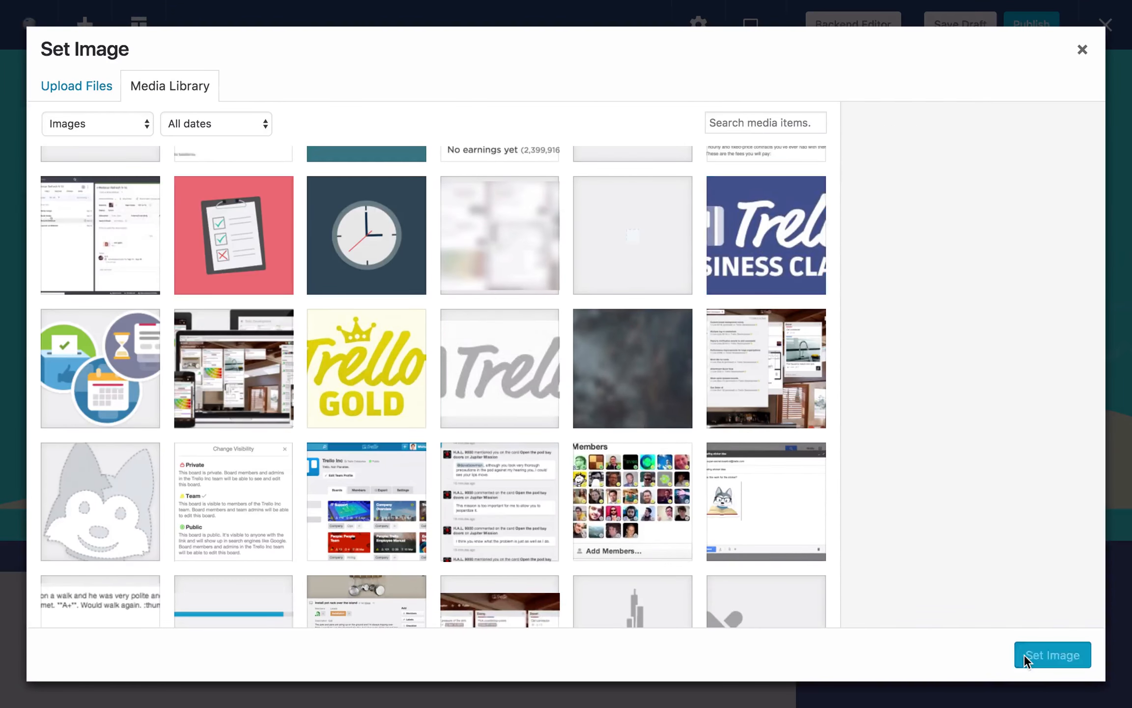
pyautogui.click(1022, 652)
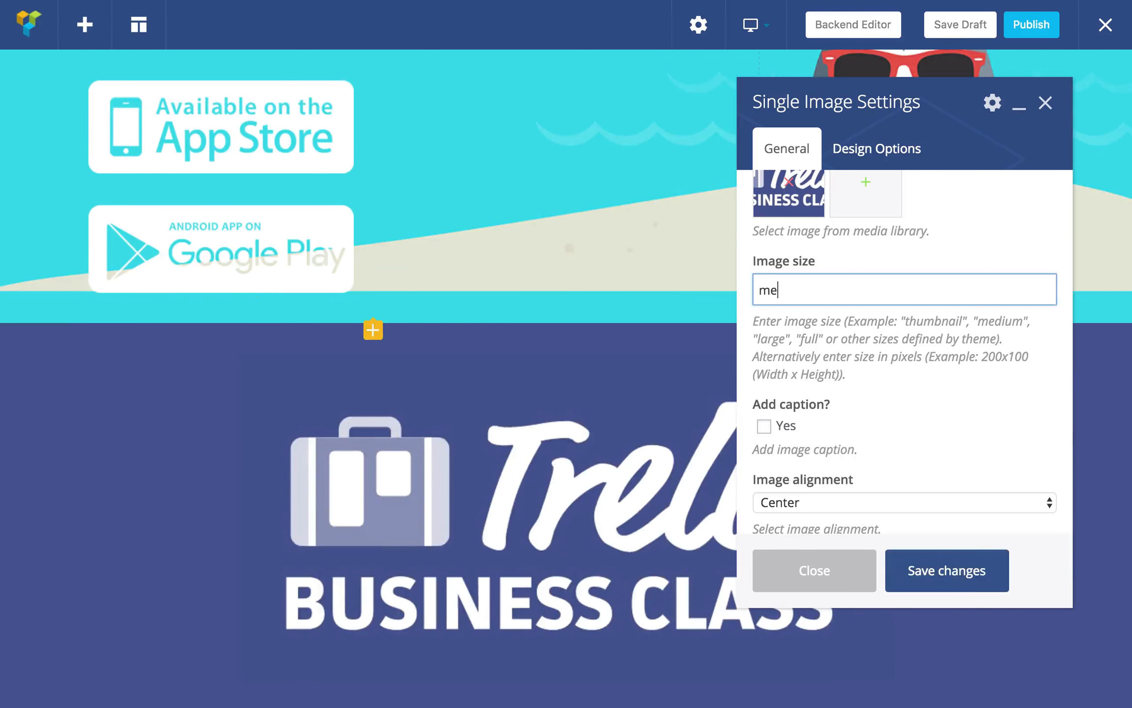
pyautogui.write('dium')
pyautogui.click(947, 570)
pyautogui.click(817, 570)
# Step: Duplicate the logo image, capture the client logos on the Trello site, and upload screenshot 20 as the copy's image at size large
pyautogui.click(609, 532)
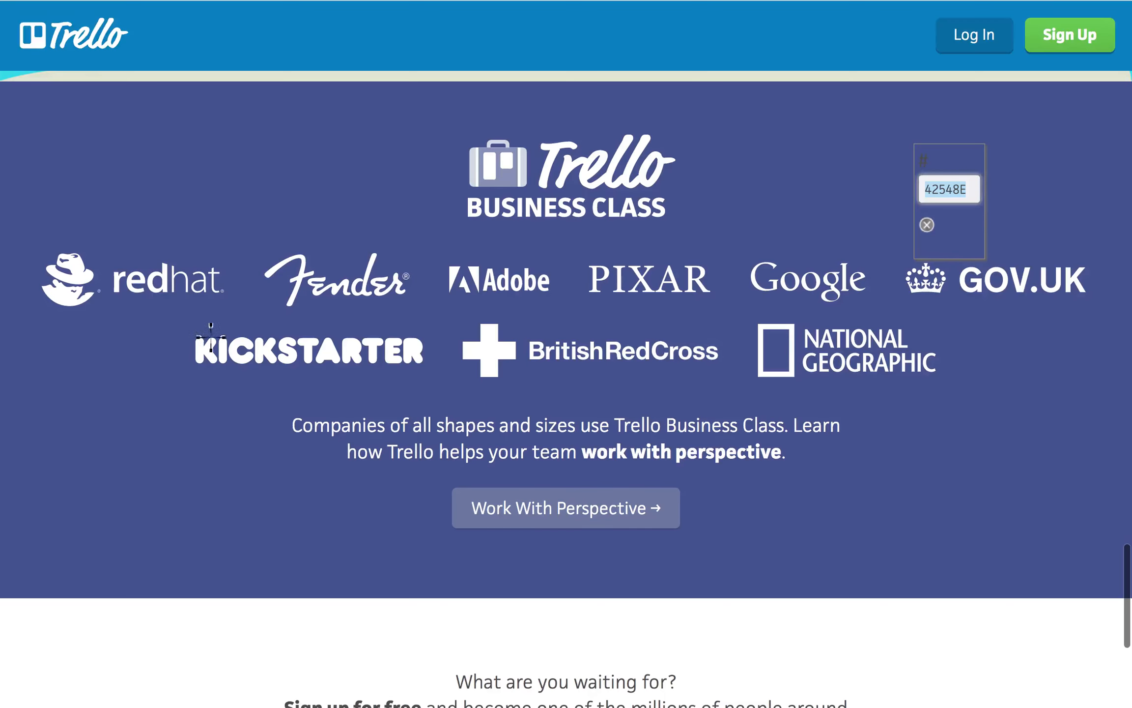
pyautogui.moveTo(25, 232); pyautogui.dragTo(993, 398)
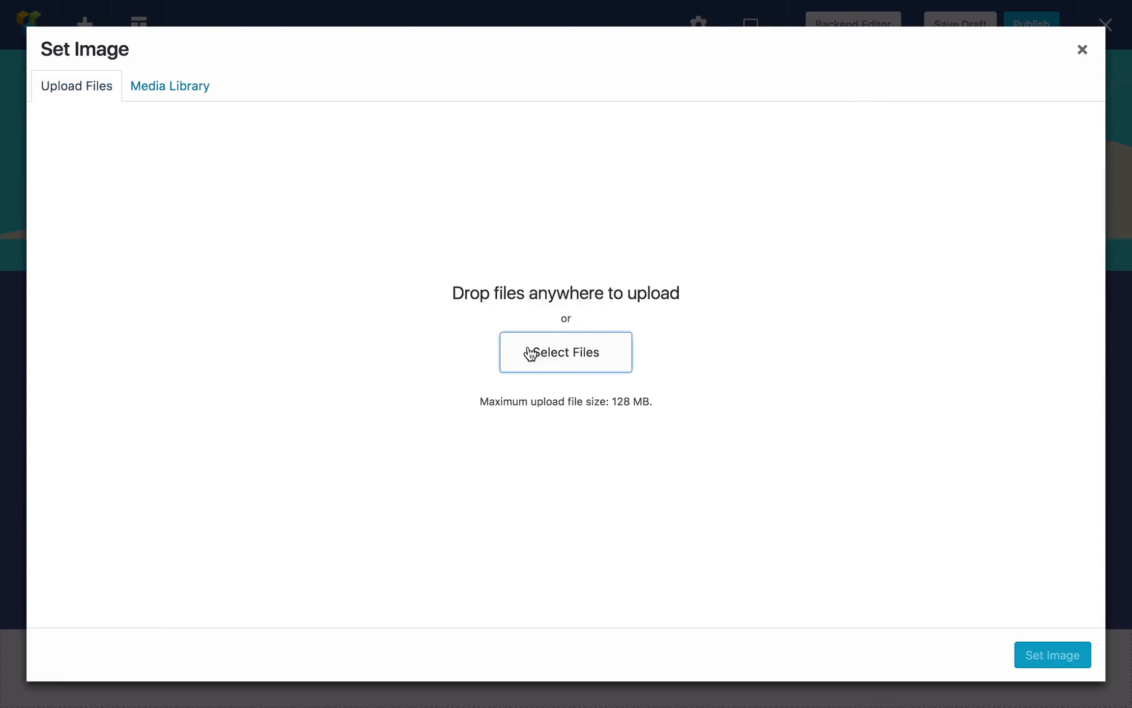
pyautogui.click(531, 353)
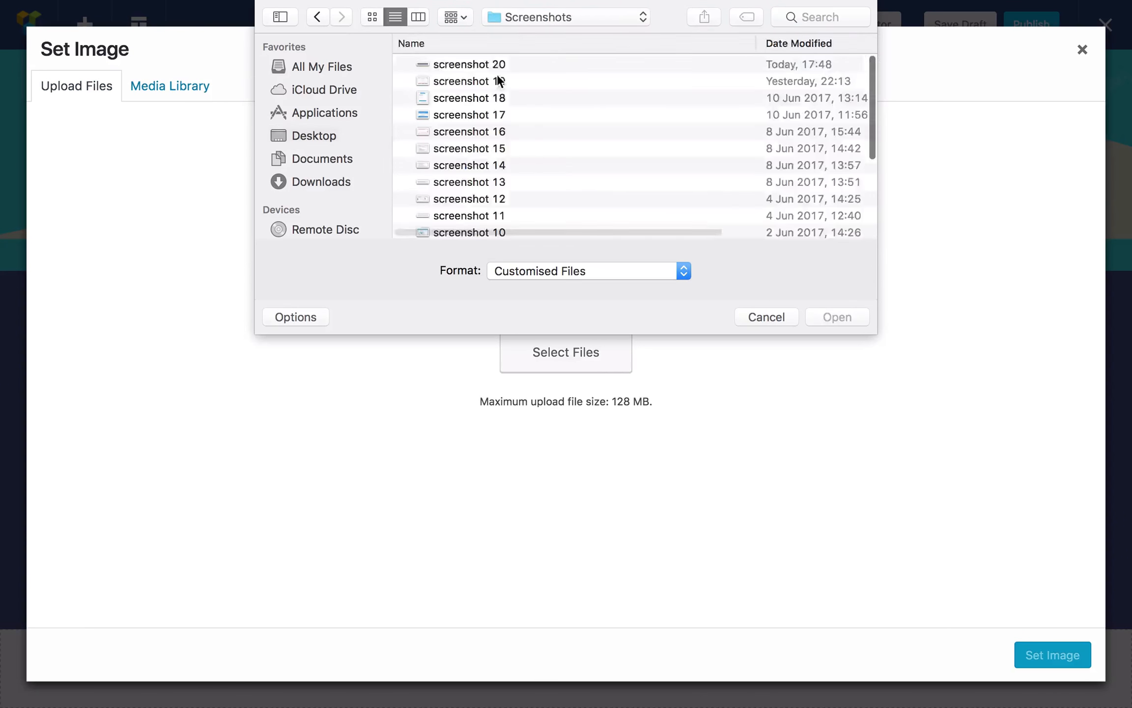
pyautogui.doubleClick(500, 67)
pyautogui.click(1046, 656)
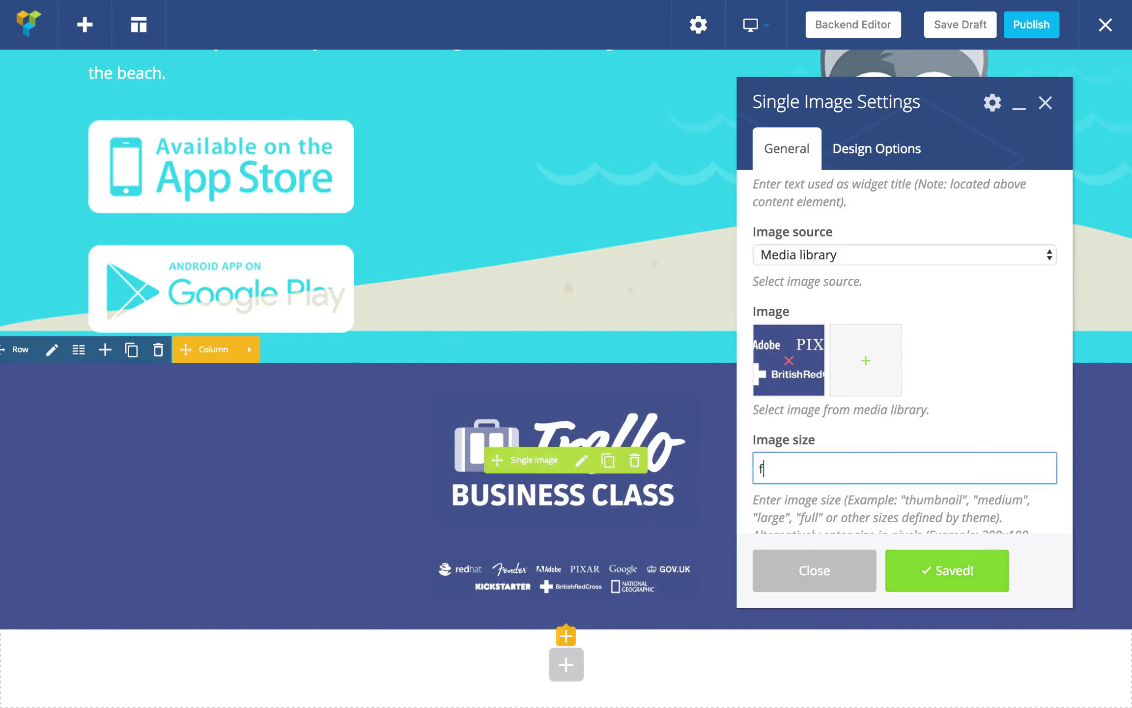
pyautogui.write('large')
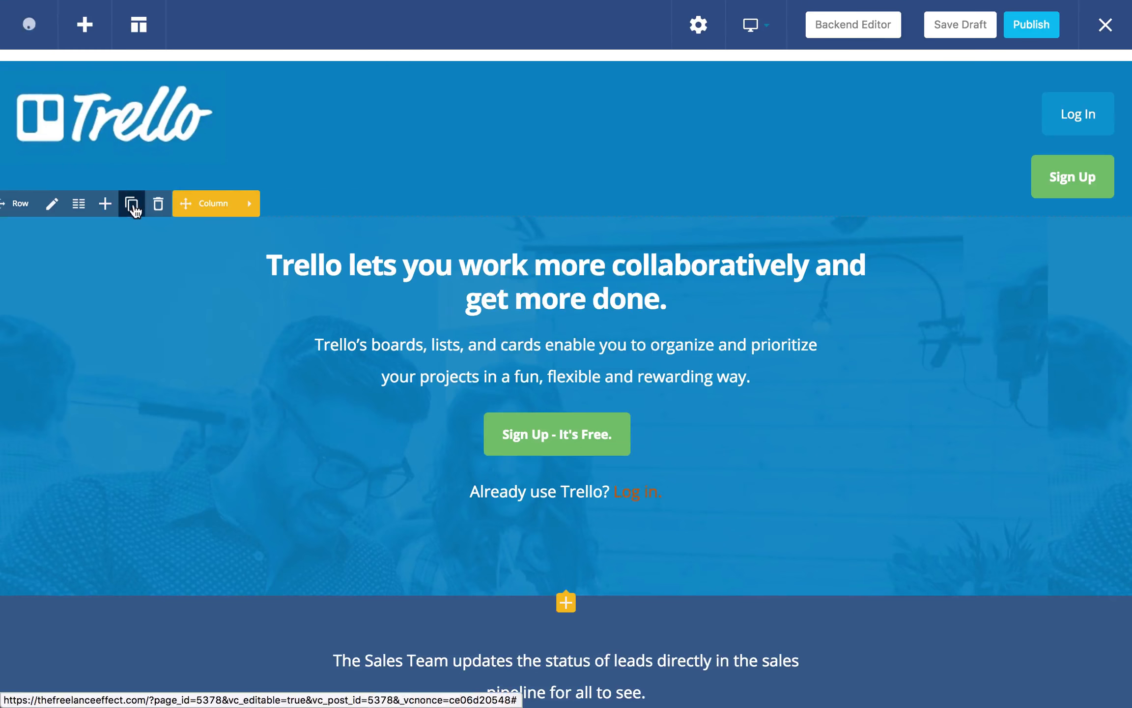
# Step: Duplicate the hero row, move the copy below the Business Class section, and open the copy's background design options
pyautogui.click(131, 202)
pyautogui.moveTo(9, 316); pyautogui.dragTo(227, 620)
pyautogui.click(94, 248)
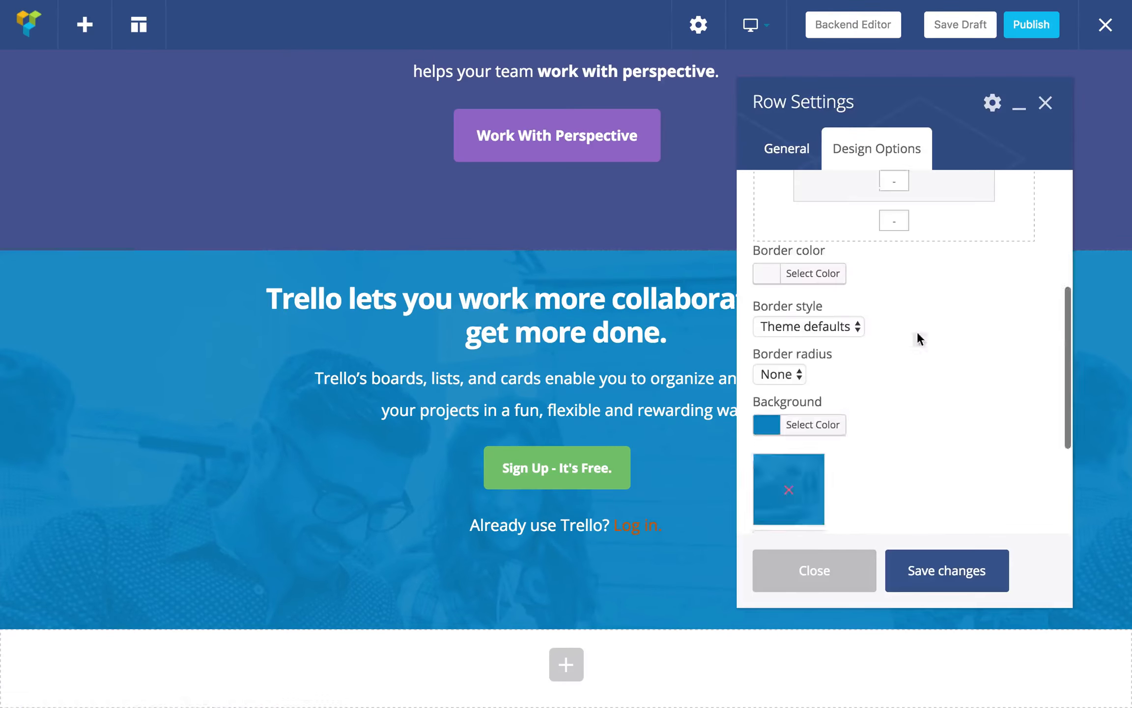
pyautogui.scroll(-3, 919, 339)
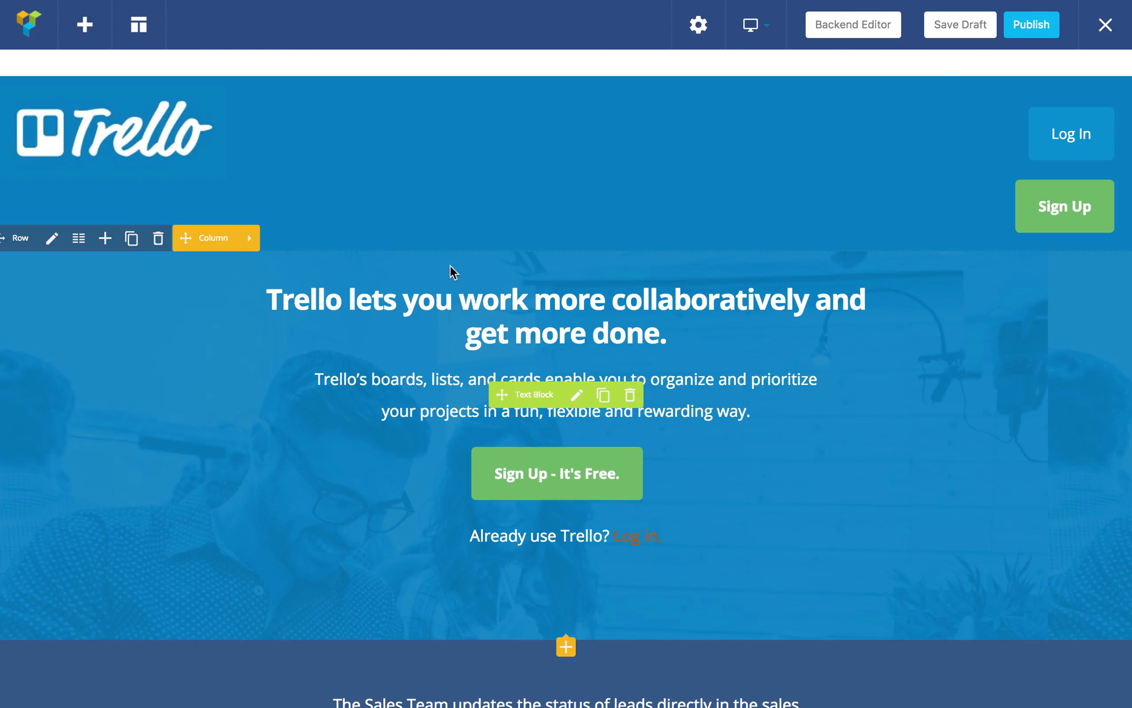
# Step: Save the page as a draft and reload its preview in the browser
pyautogui.click(959, 30)
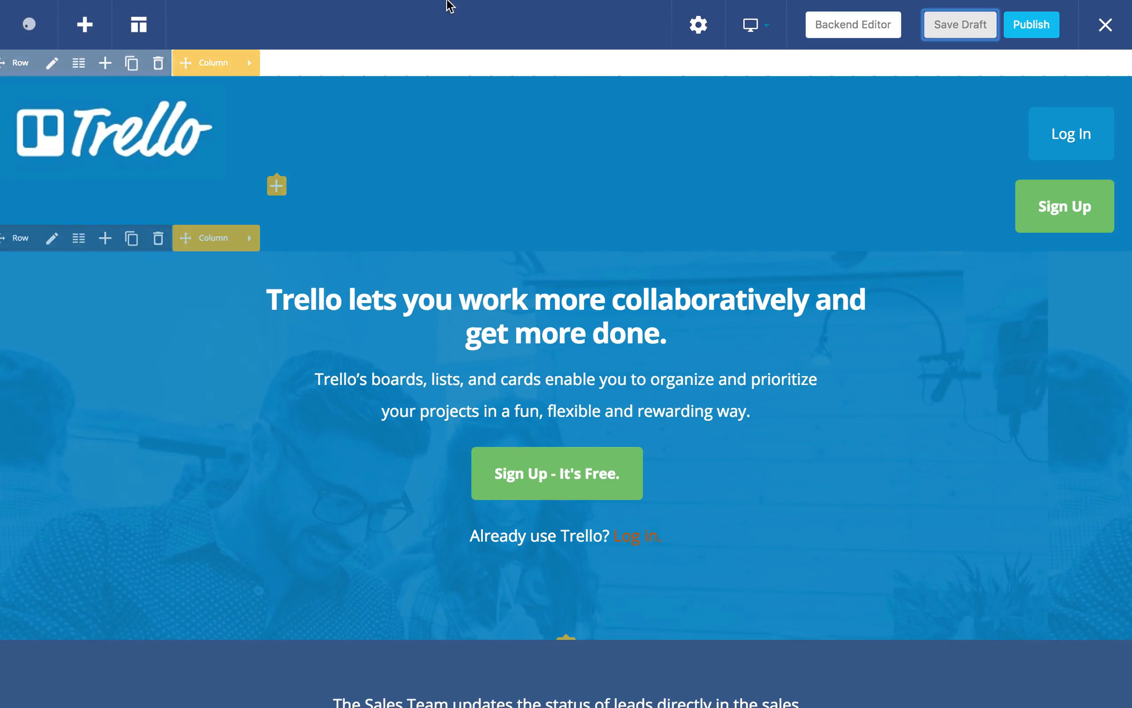
pyautogui.moveTo(447, 3)
pyautogui.click(664, 43)
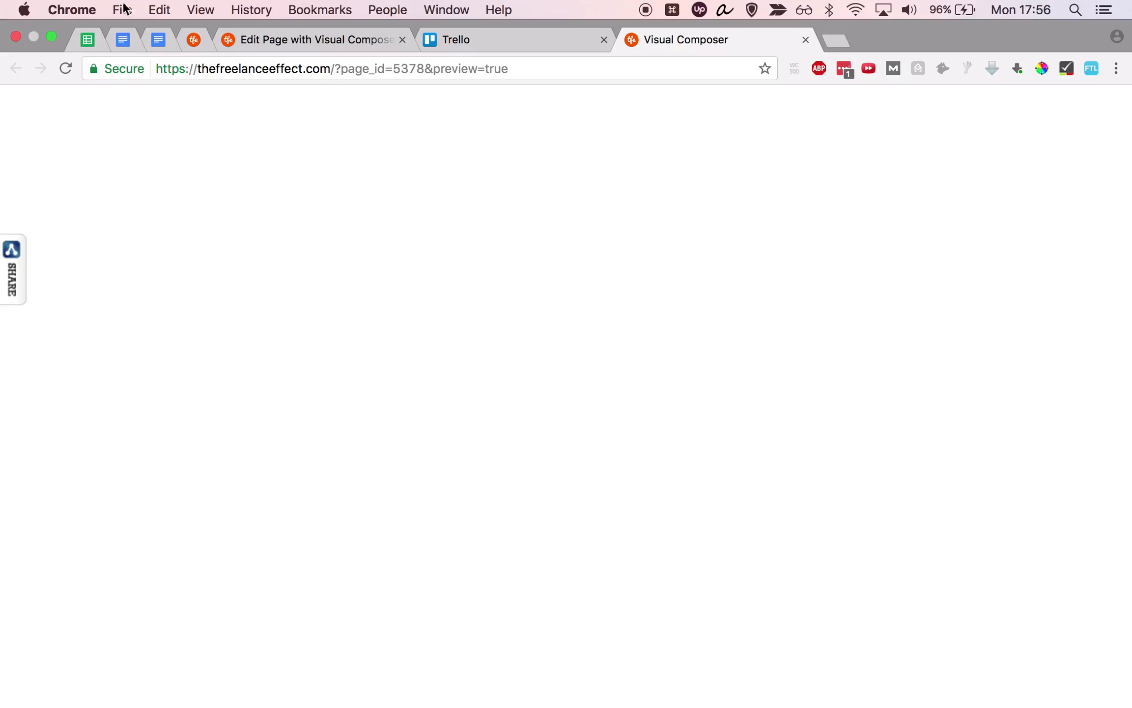
pyautogui.click(65, 69)
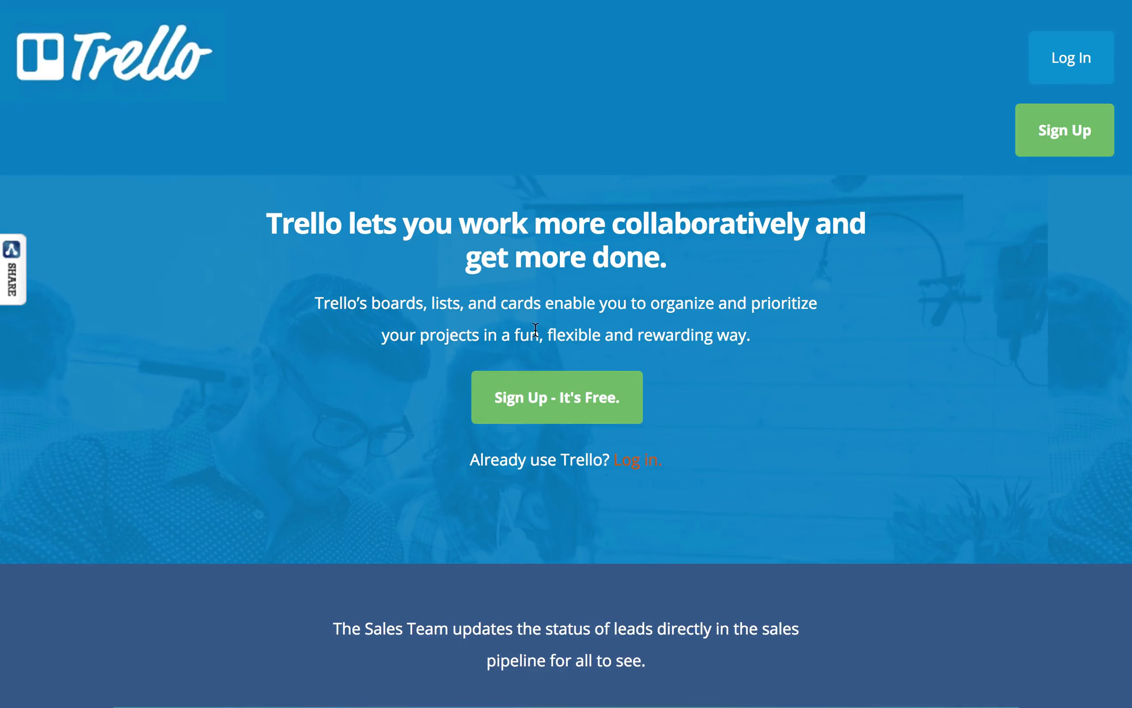
# Step: Review the recreated page in the preview from the hero section down to the closing sign-up section
pyautogui.scroll(-5, 536, 329)
pyautogui.scroll(-10, 535, 329)
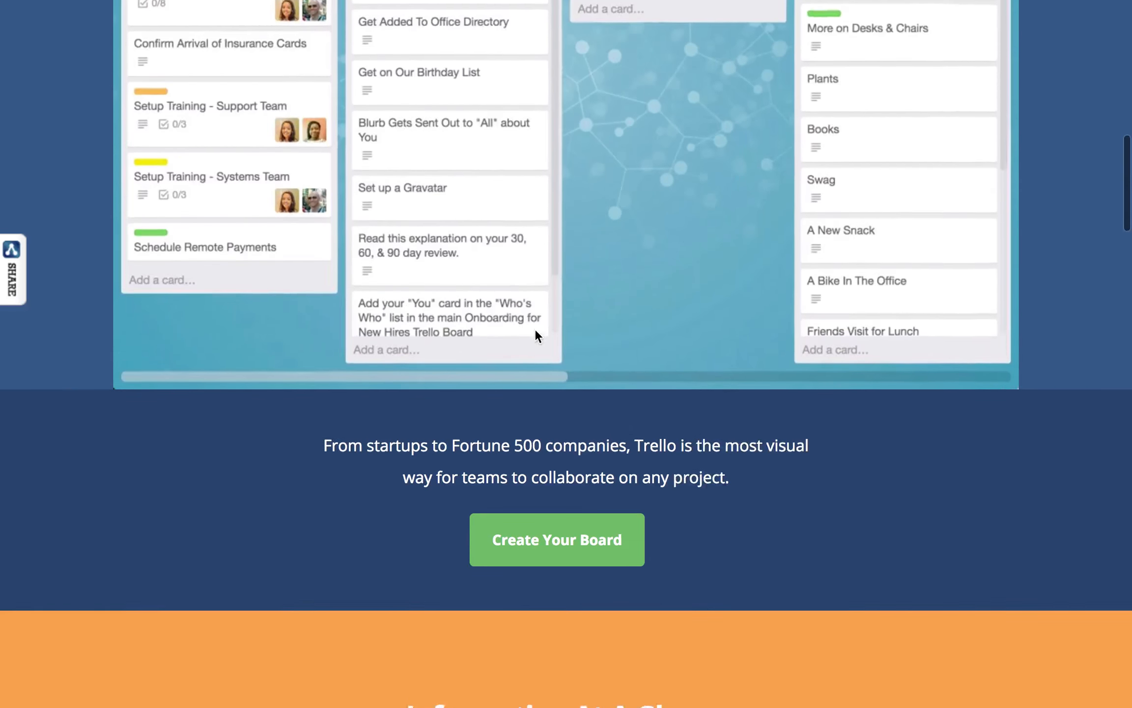
pyautogui.scroll(-15, 535, 329)
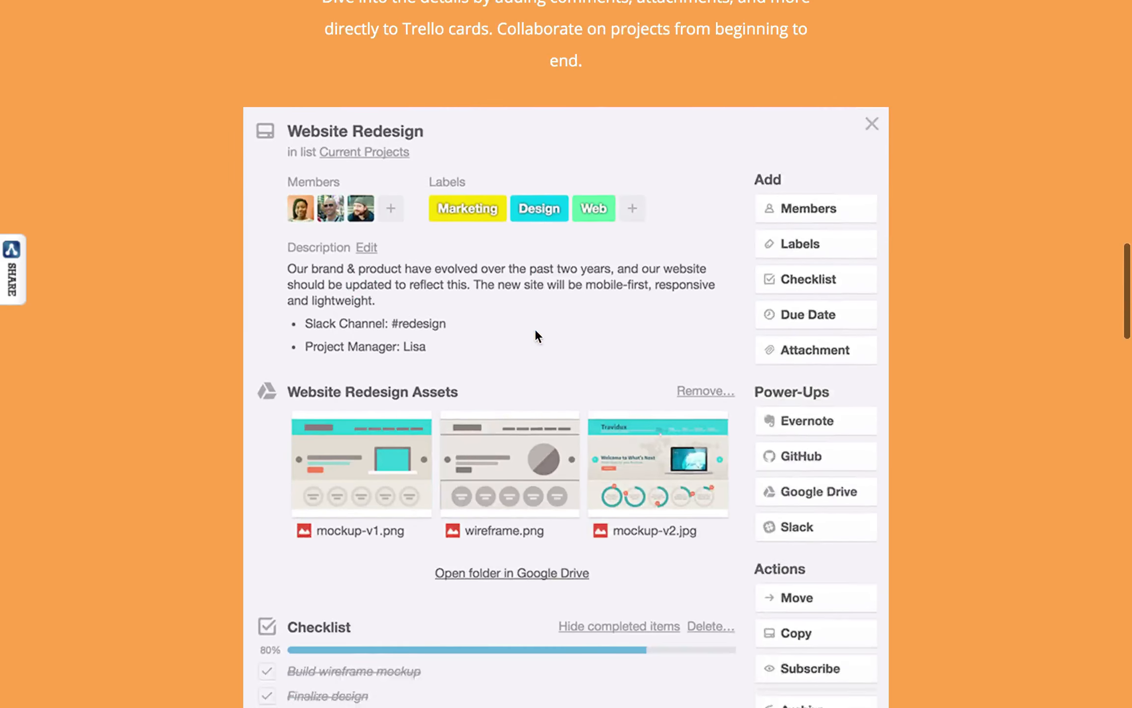
pyautogui.scroll(-20, 536, 336)
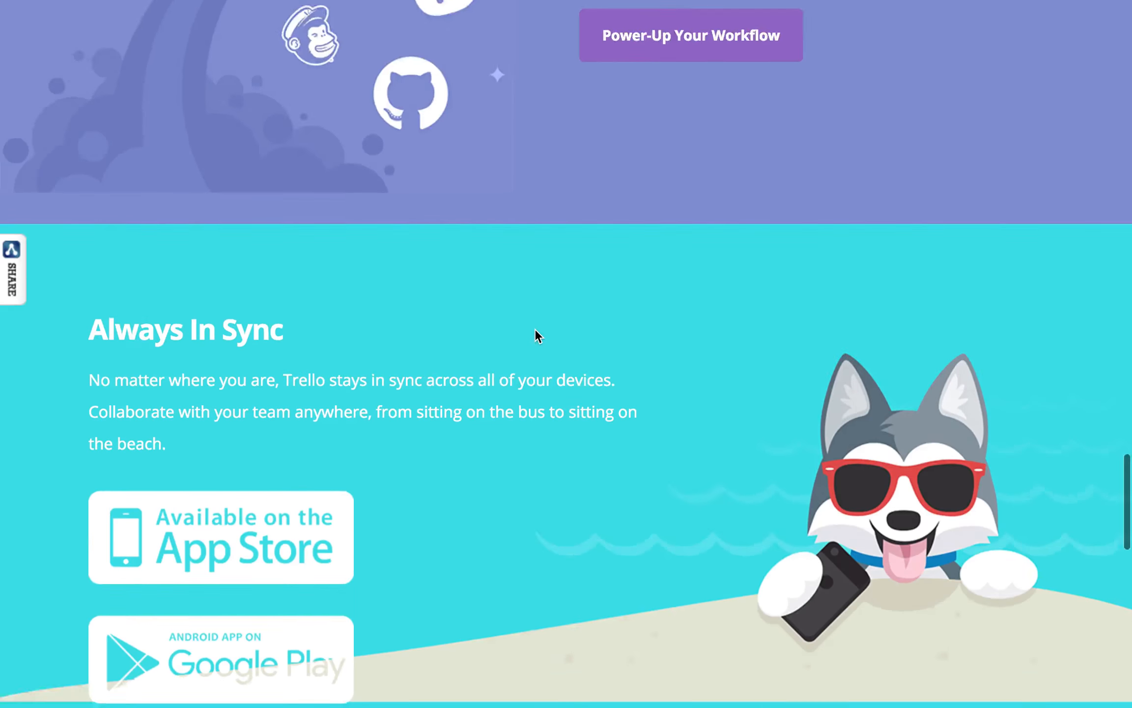
pyautogui.scroll(-15, 536, 330)
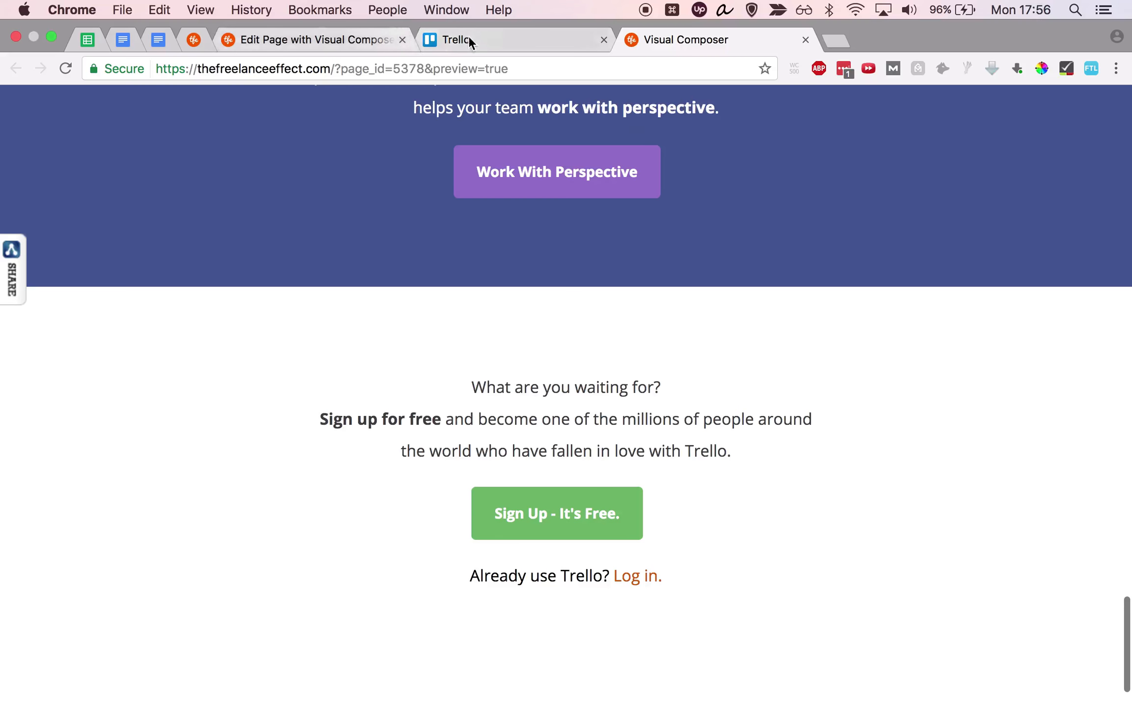
# Step: Look through the original Trello page down to its end for comparison and return to the preview of the recreated page
pyautogui.click(467, 38)
pyautogui.scroll(-10, 468, 266)
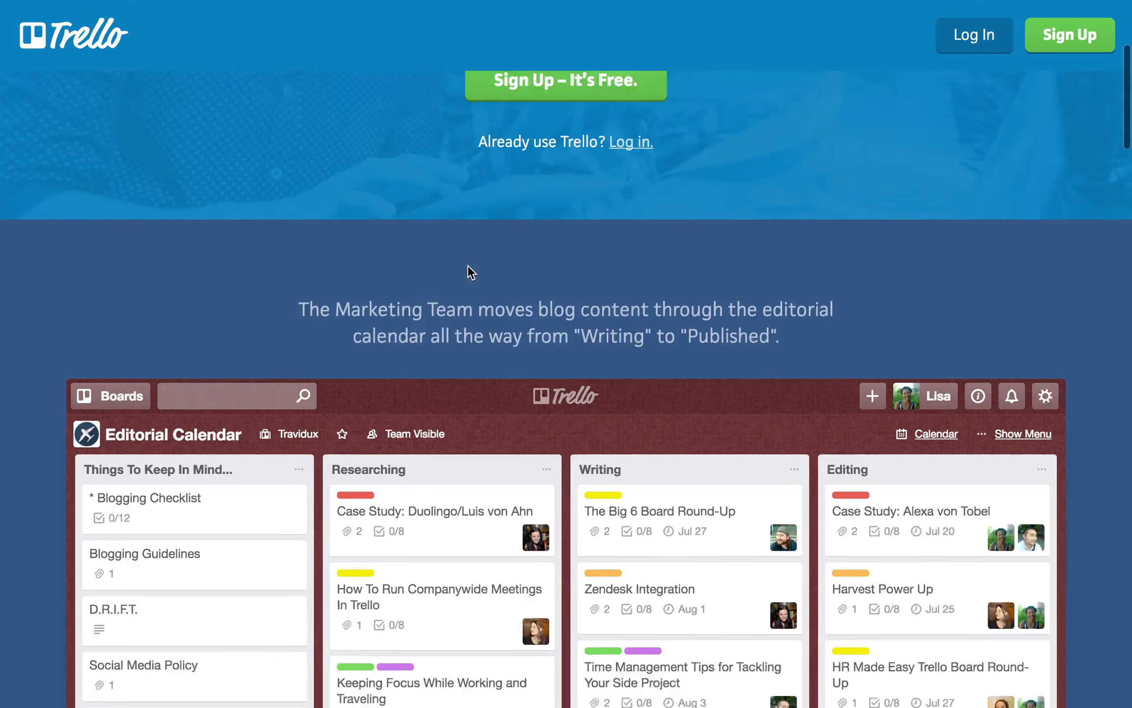
pyautogui.scroll(-12, 468, 268)
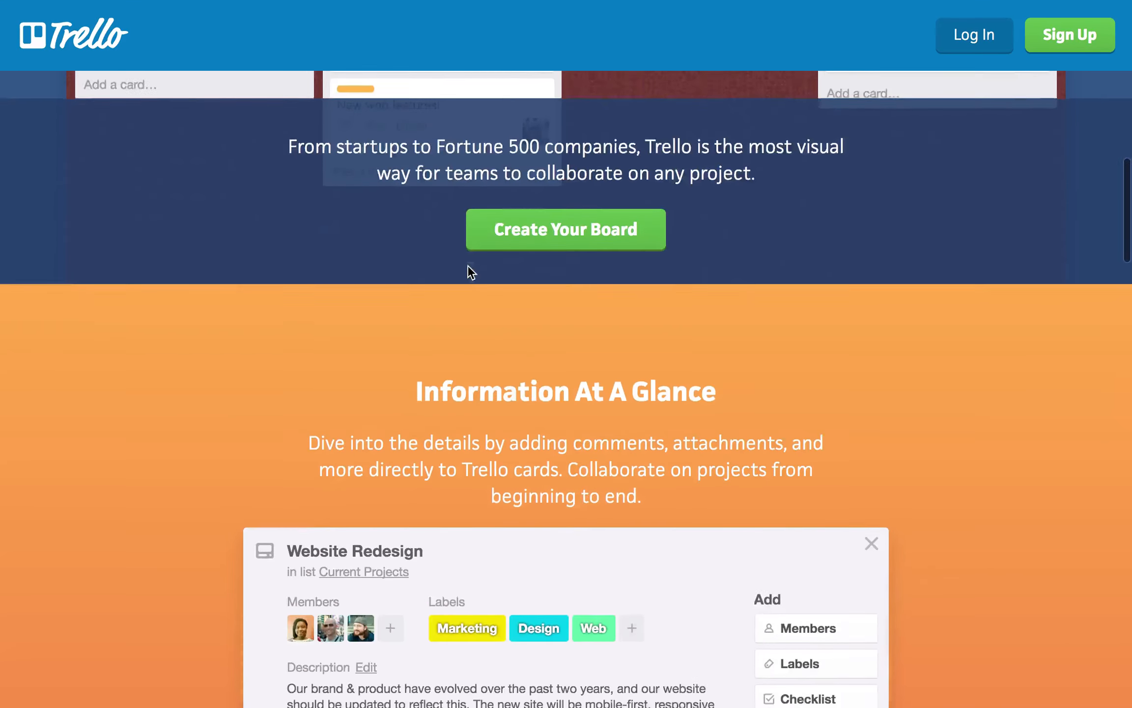
pyautogui.scroll(-15, 468, 268)
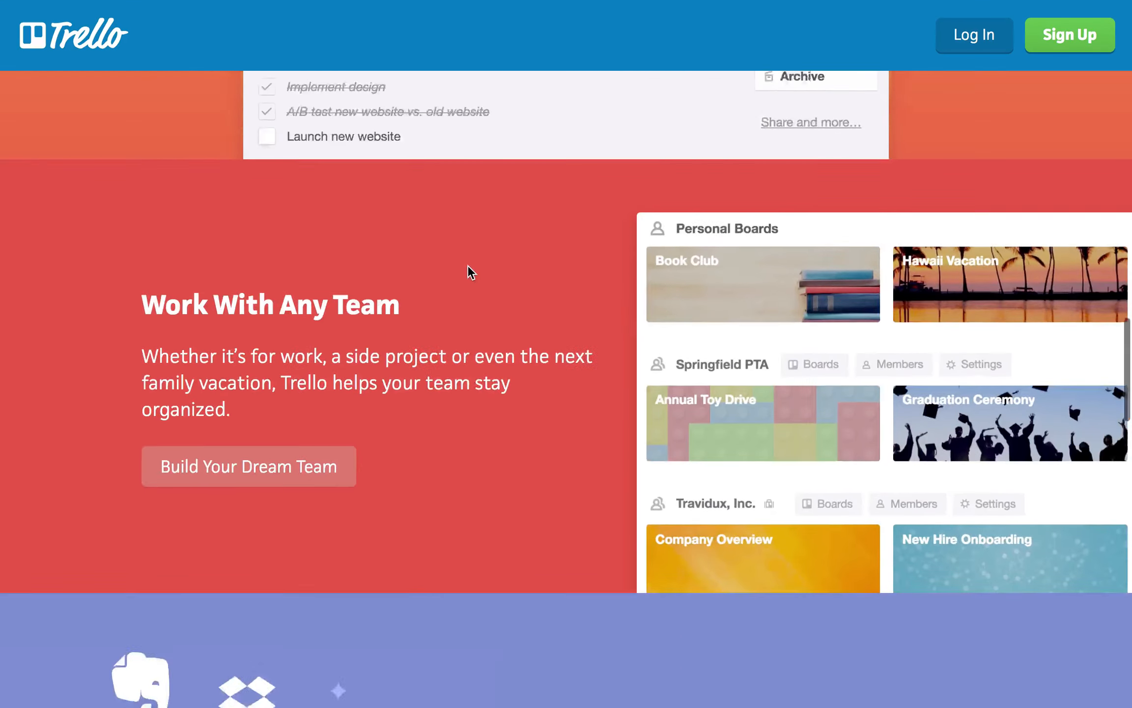
pyautogui.scroll(-15, 468, 267)
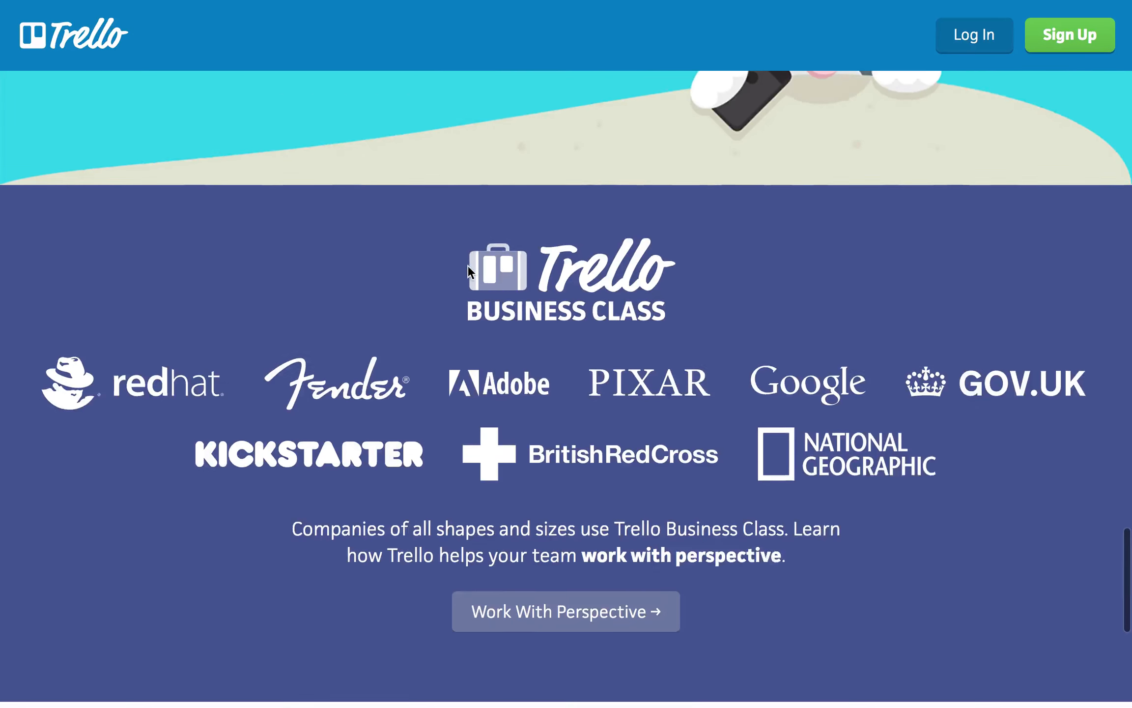
pyautogui.scroll(-10, 469, 268)
pyautogui.moveTo(663, 7)
pyautogui.click(668, 39)
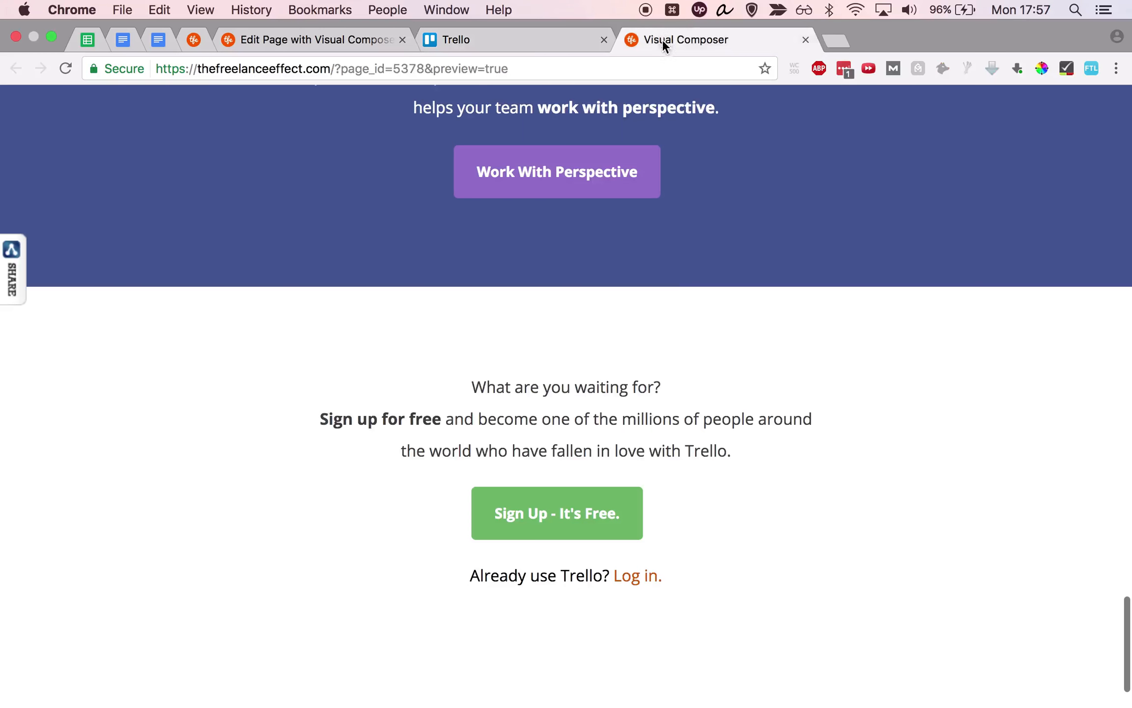
# Step: Recheck the recreated page's preview from the hero and board screenshot through Always In Sync and Business Class to the closing sign-up section
pyautogui.scroll(20, 741, 403)
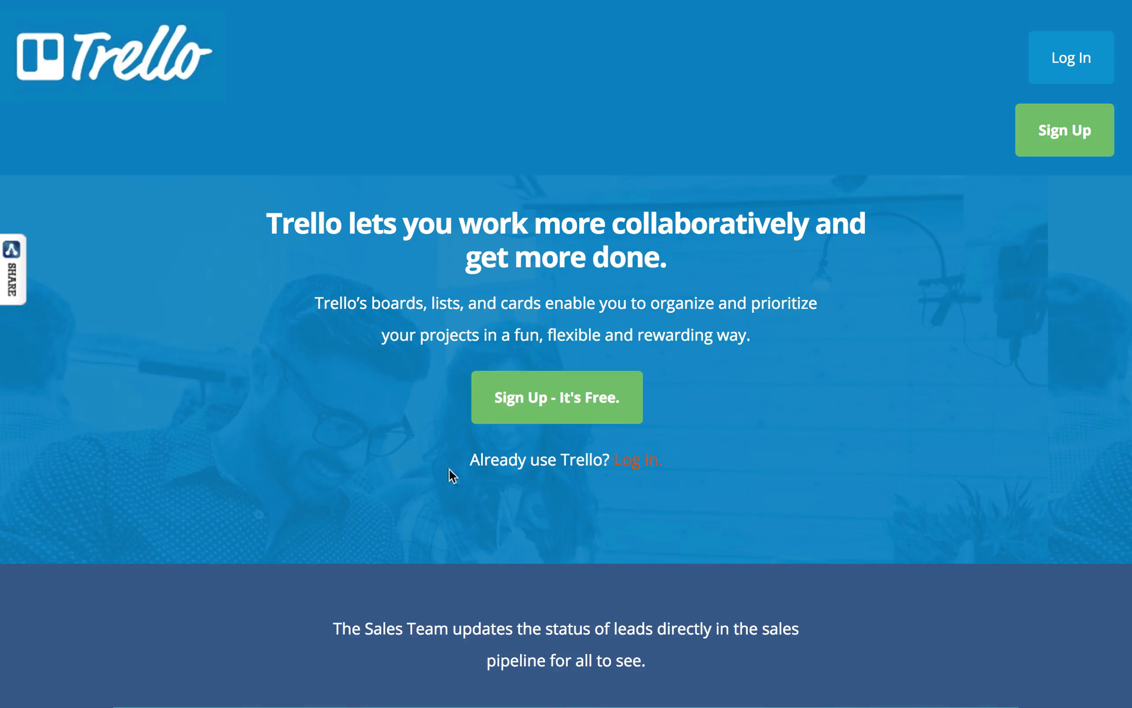
pyautogui.scroll(-20, 445, 314)
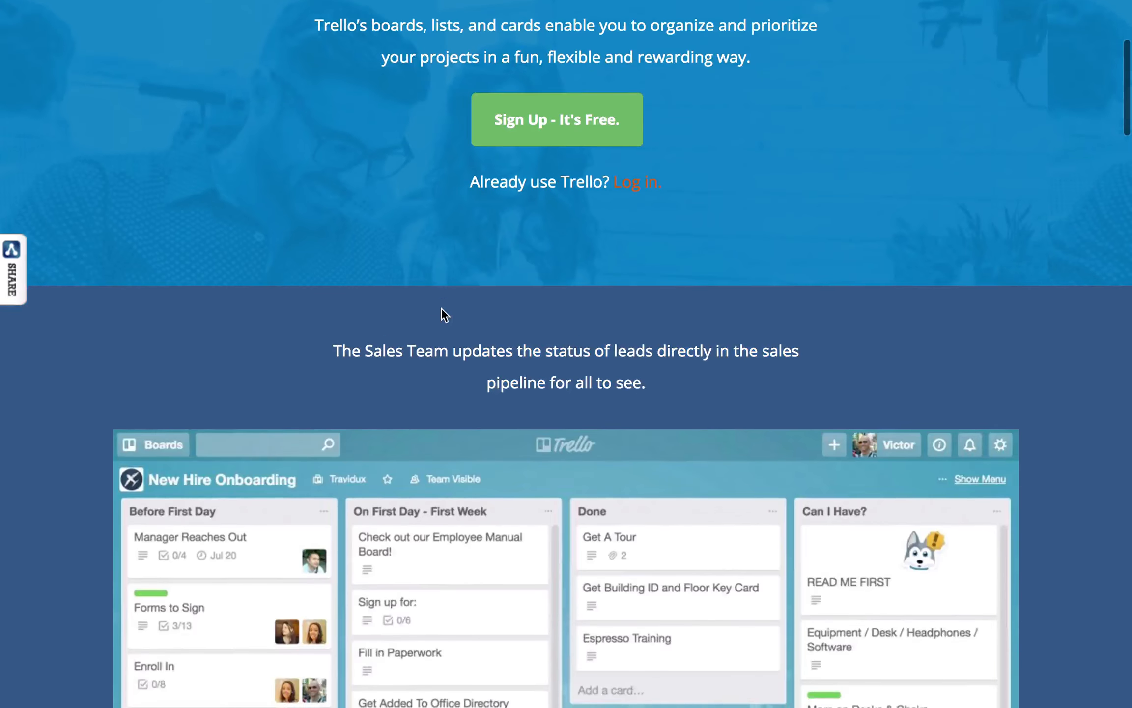
pyautogui.scroll(-15, 762, 244)
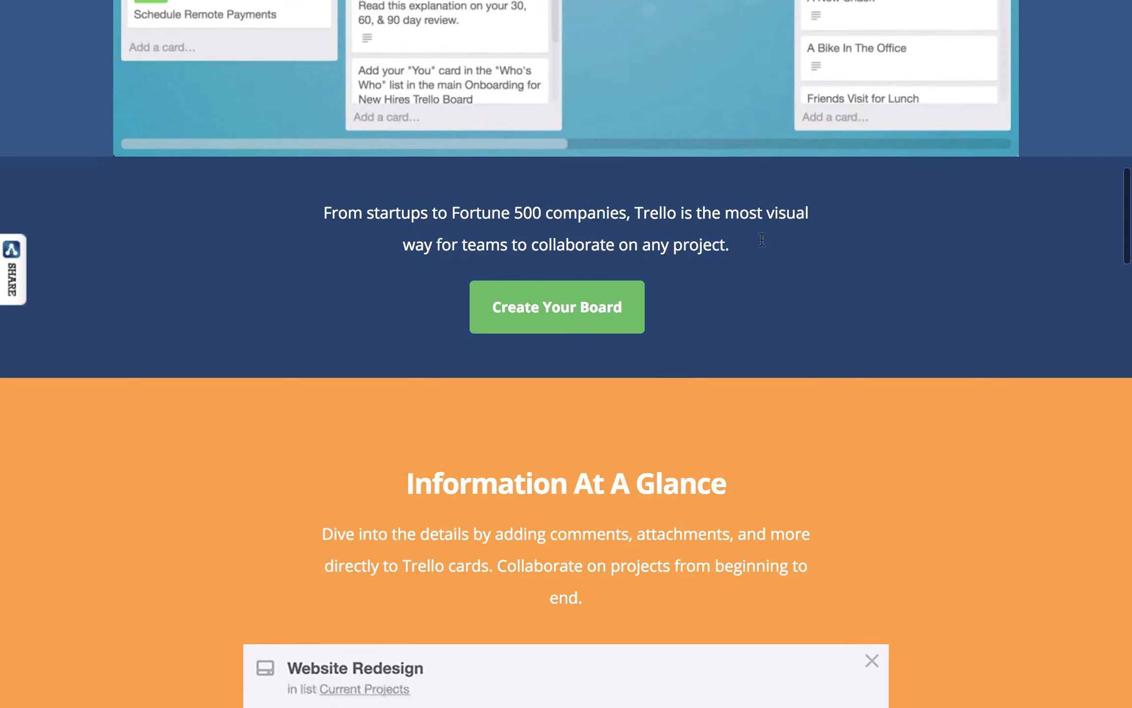
pyautogui.scroll(12, 761, 244)
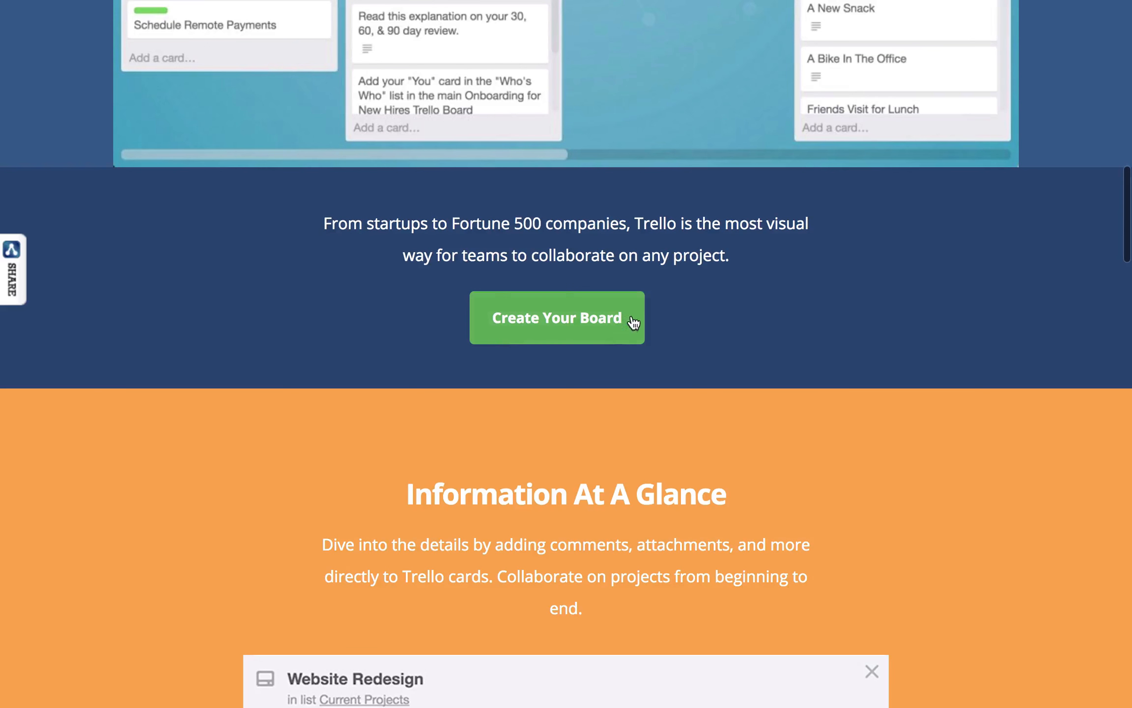
pyautogui.scroll(-10, 523, 333)
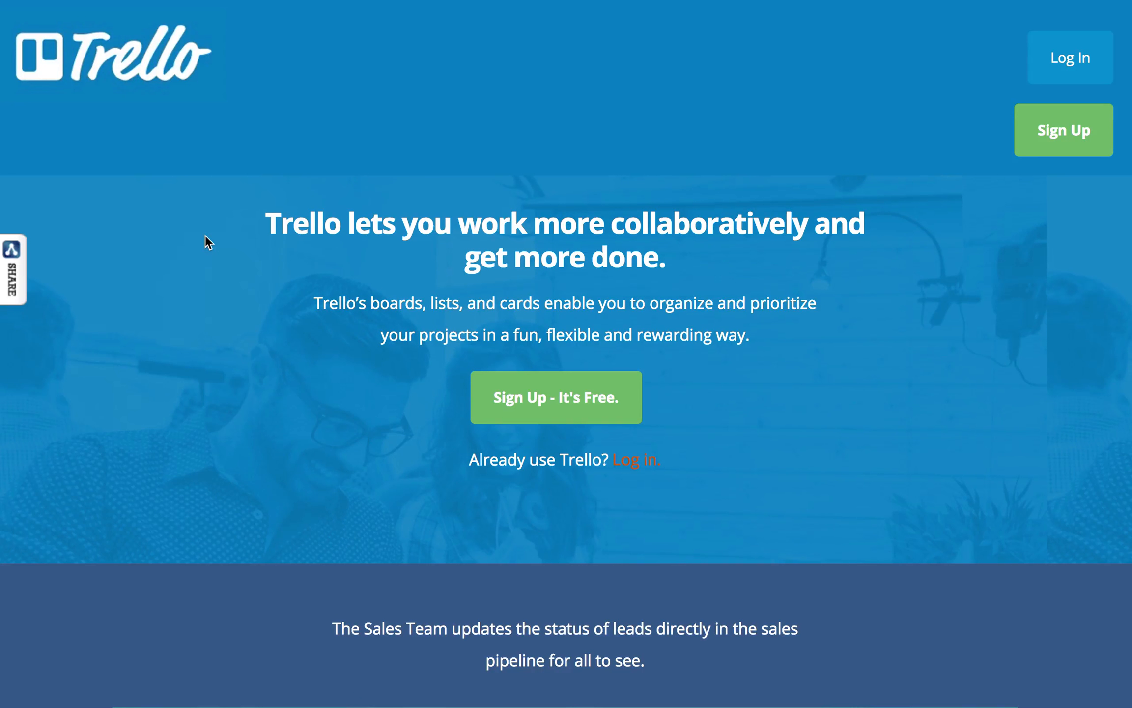
pyautogui.scroll(-20, 206, 236)
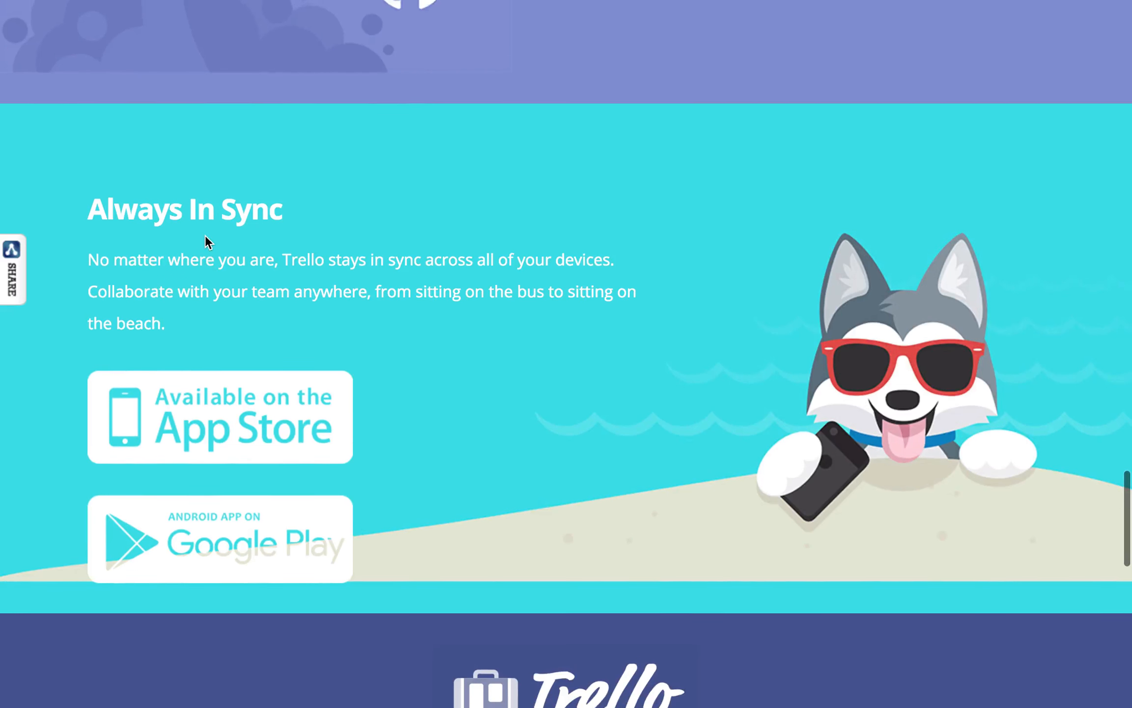
pyautogui.scroll(-5, 203, 238)
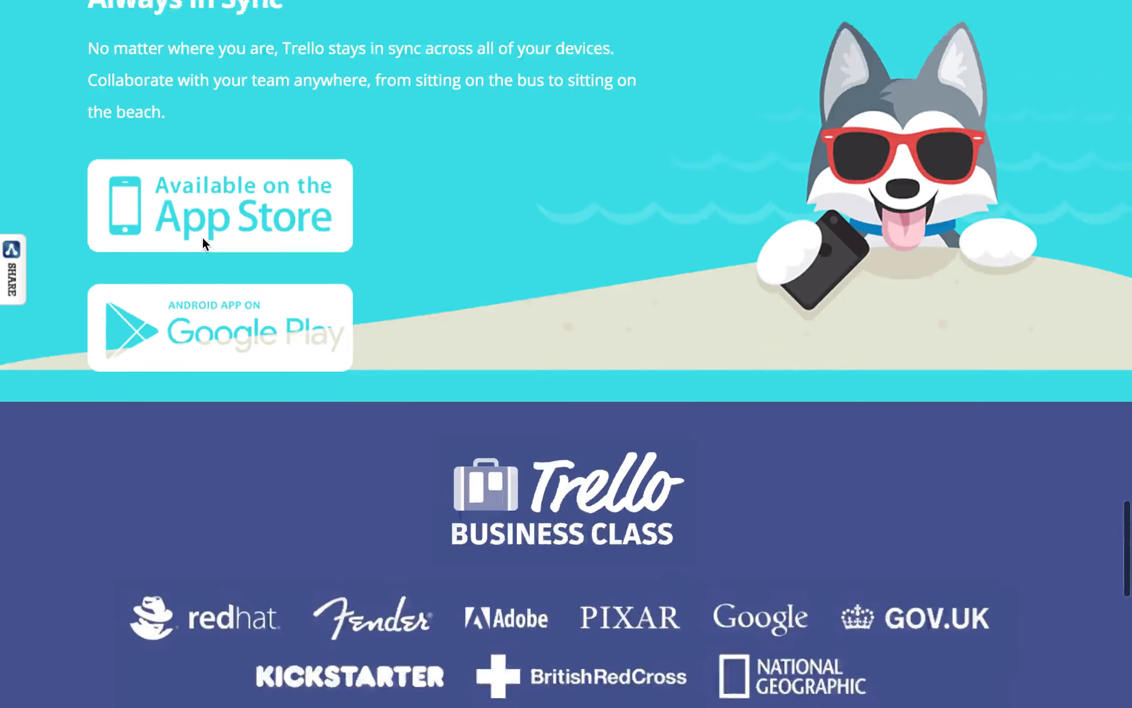
pyautogui.scroll(-15, 203, 240)
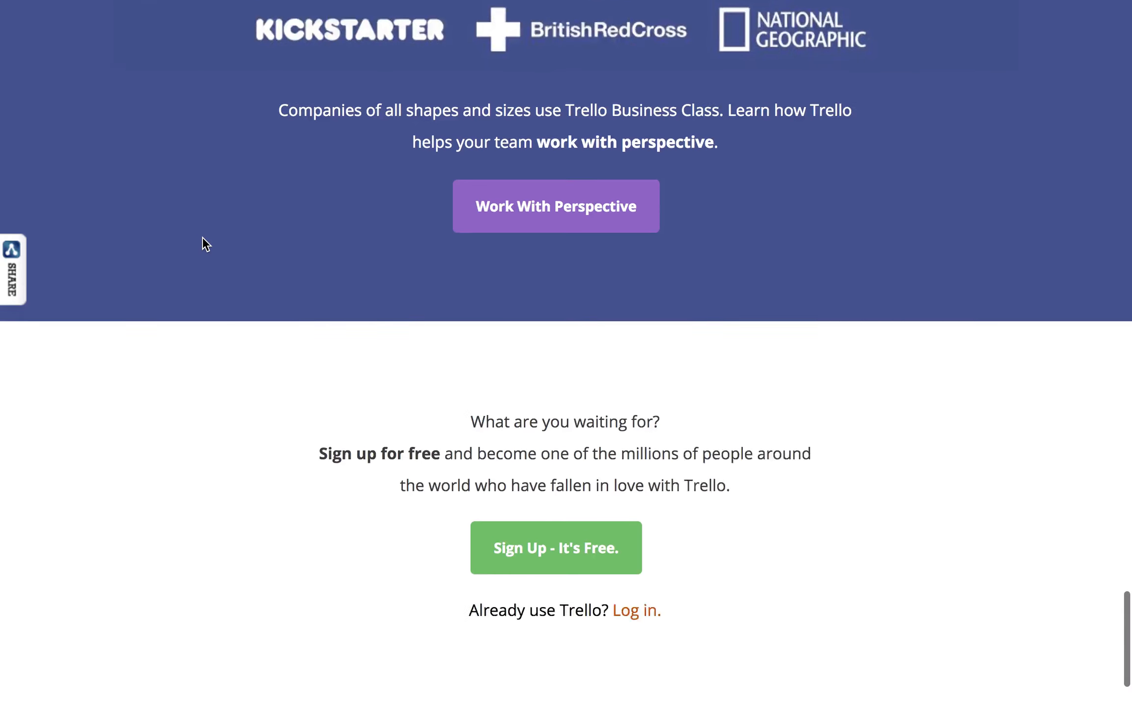
pyautogui.scroll(-1, 203, 239)
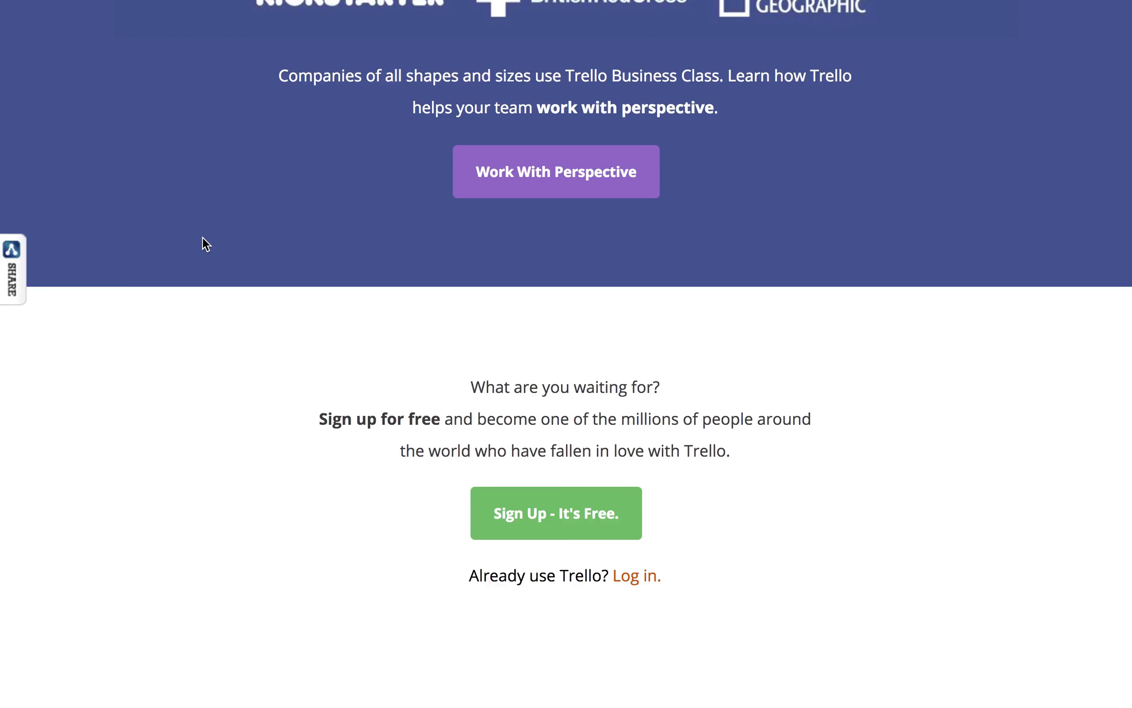
# Step: Look over the preview's upper sections once more, from the hero to Work With Any Team, and return to the page's beginning
pyautogui.scroll(20, 205, 244)
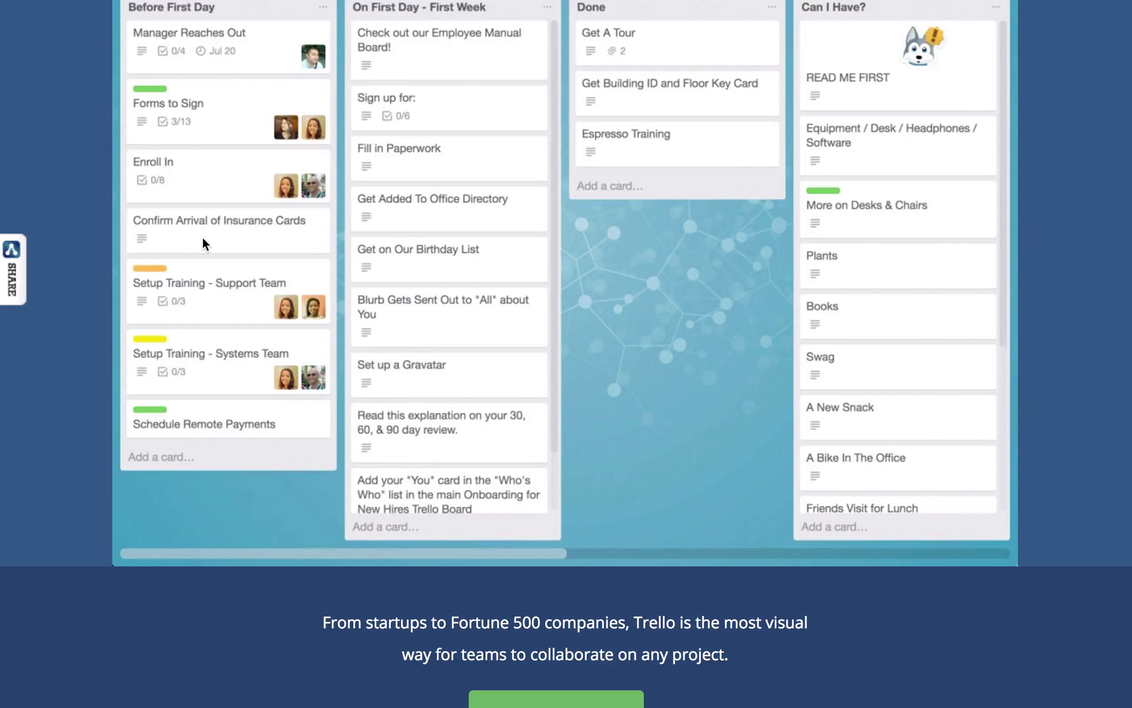
pyautogui.scroll(15, 202, 236)
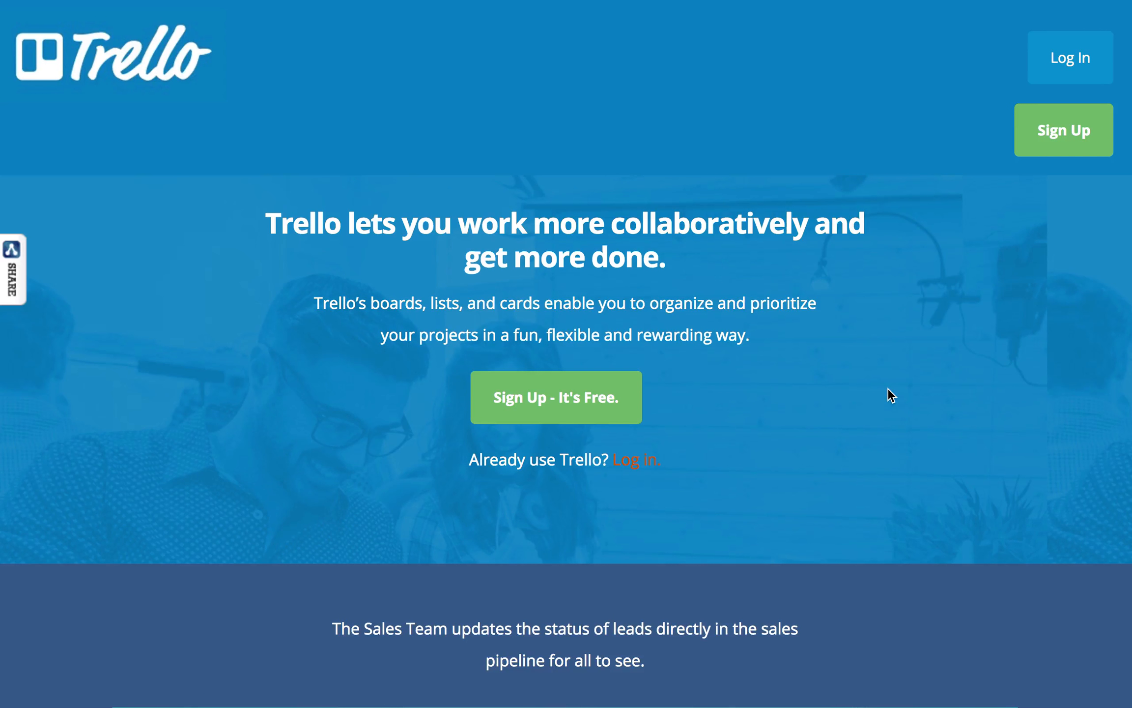
pyautogui.scroll(-20, 887, 387)
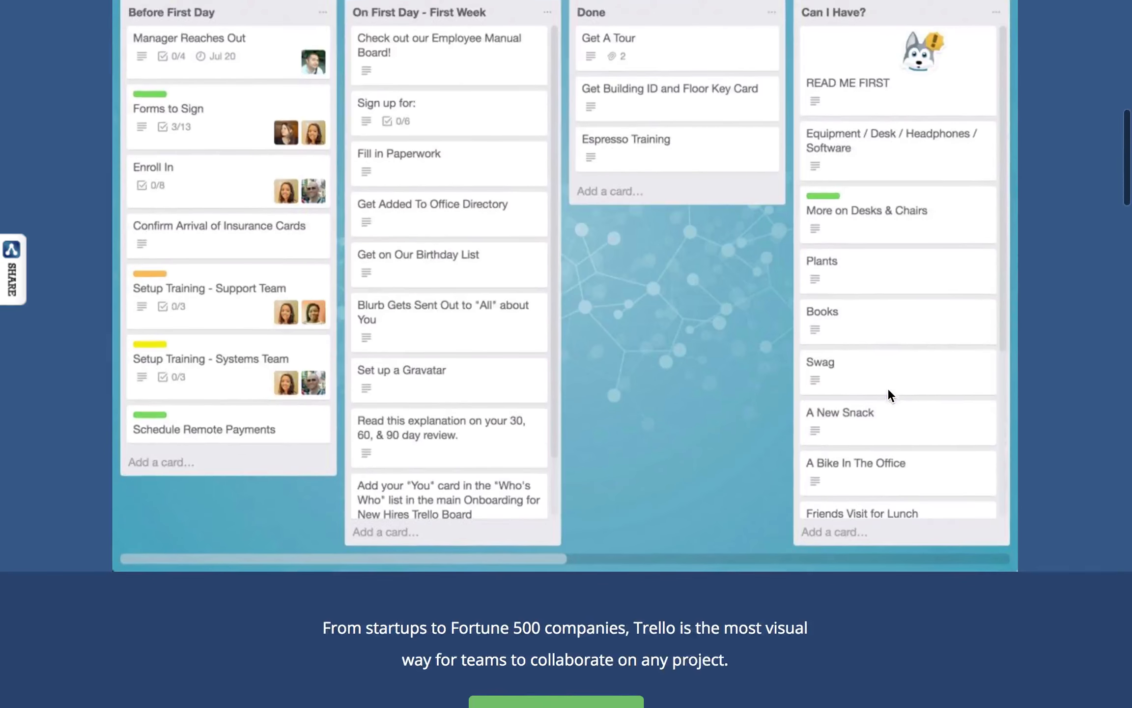
pyautogui.scroll(-20, 887, 387)
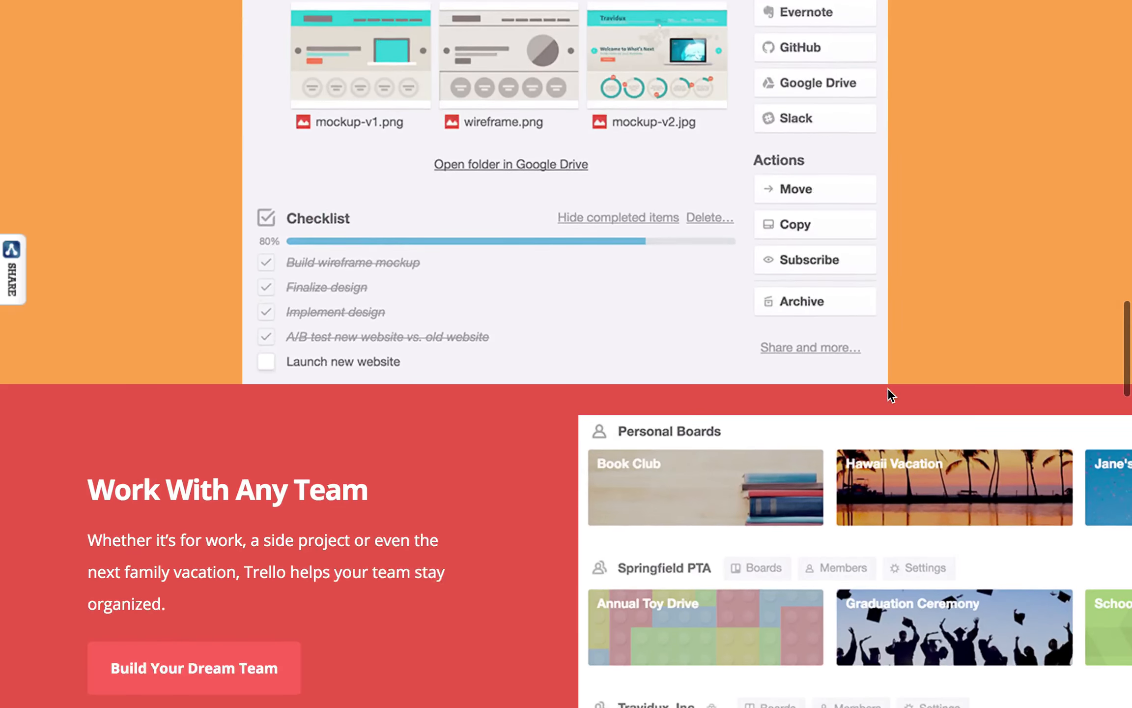
pyautogui.scroll(-14, 887, 388)
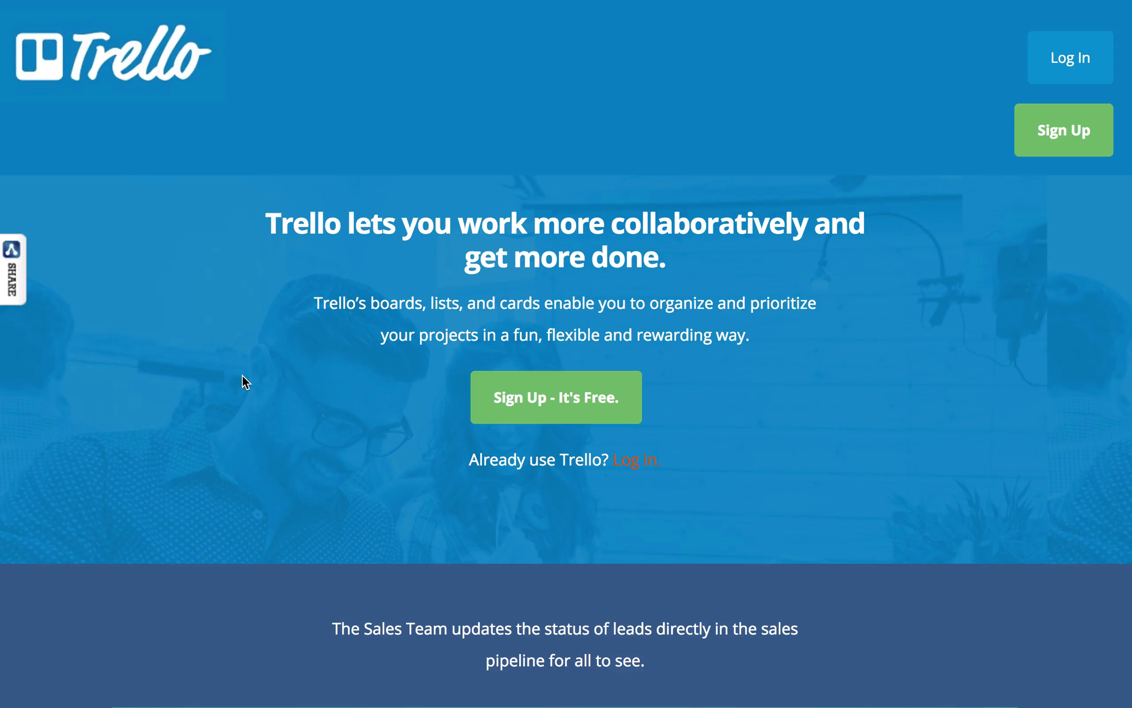
pyautogui.scroll(-15, 243, 376)
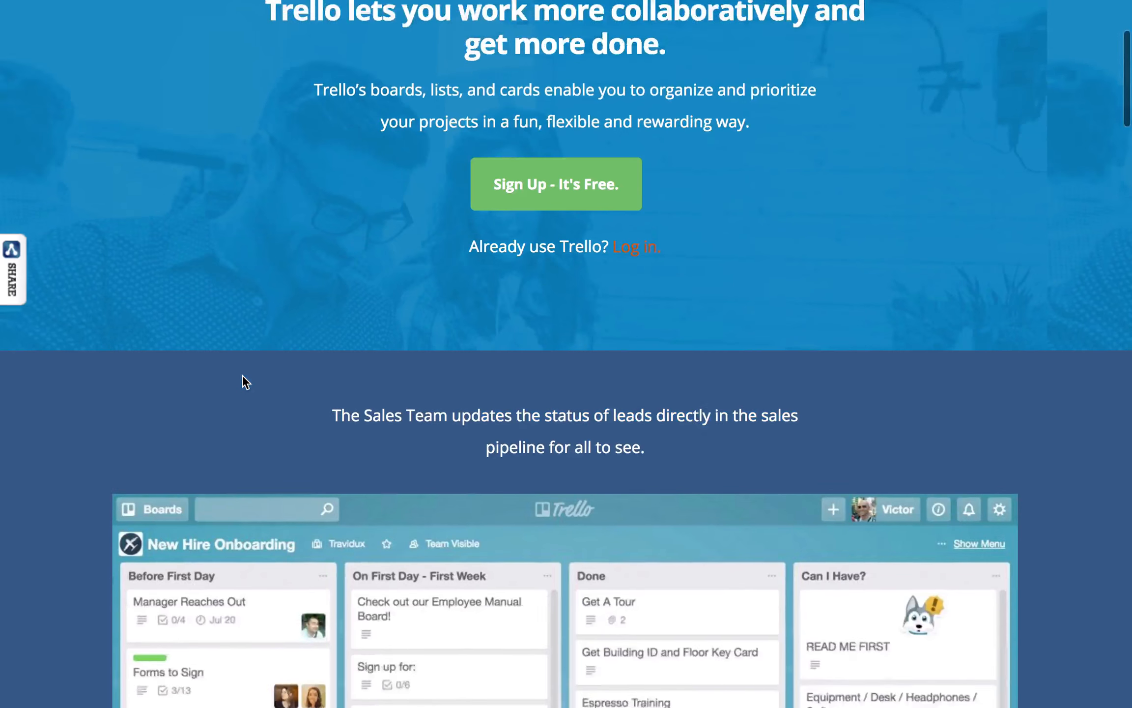
pyautogui.scroll(10, 242, 376)
pyautogui.scroll(15, 242, 376)
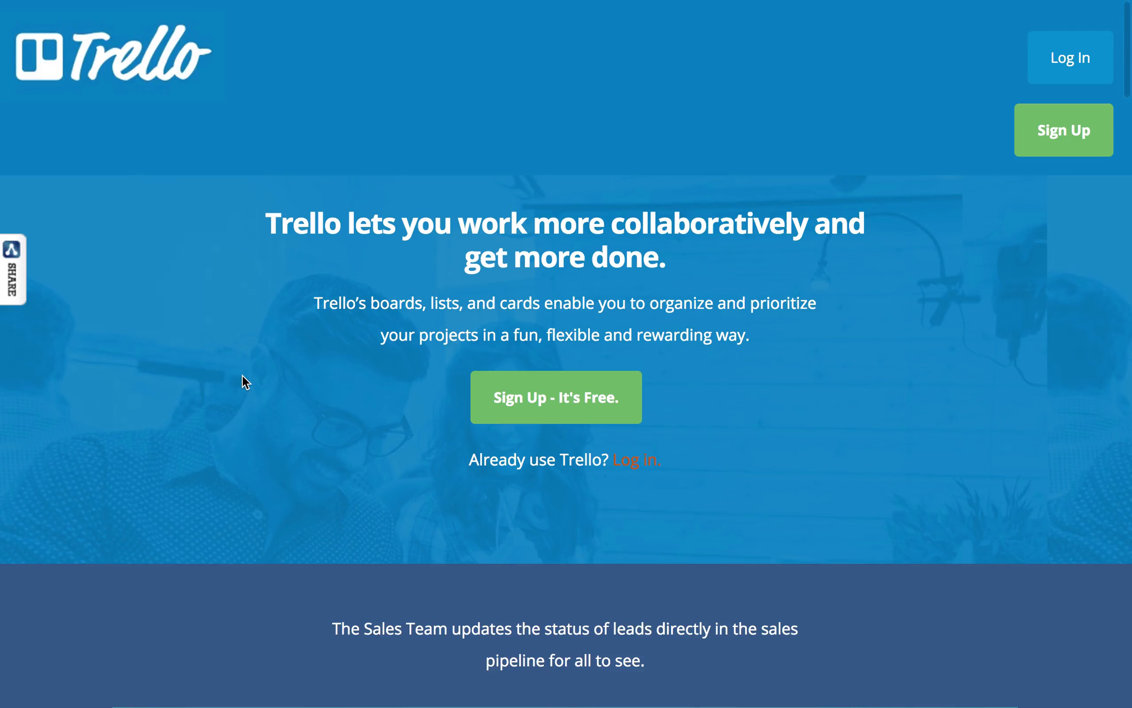